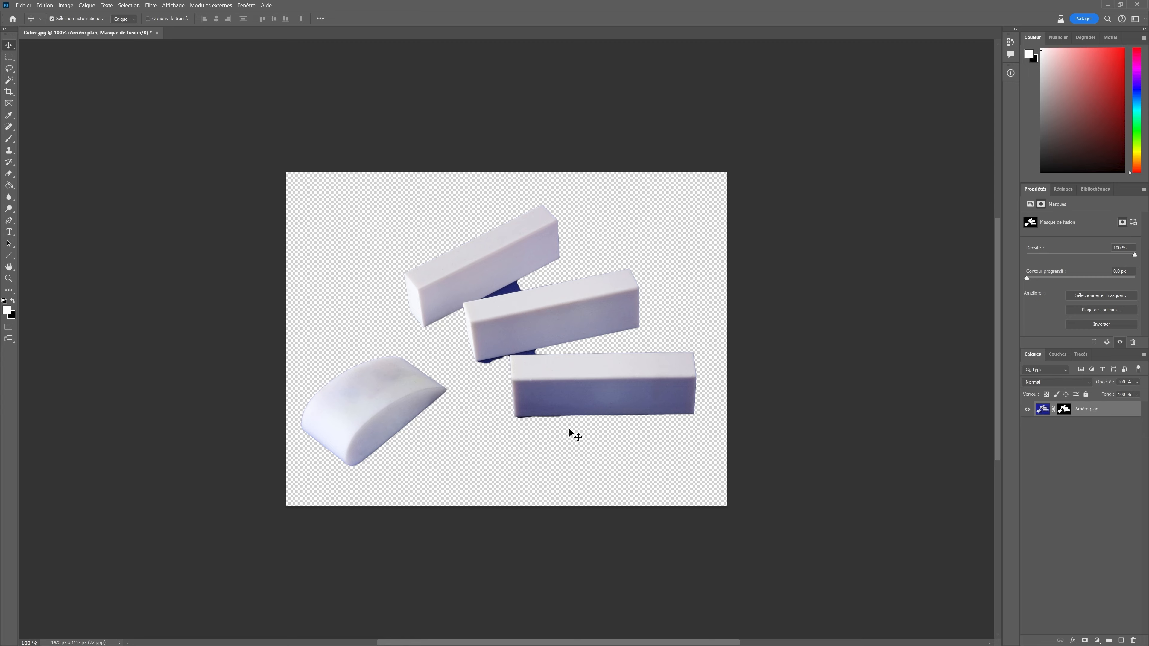
Select the Brush tool and set the foreground color to black (000000).
{"action": "left_click", "coordinate": [9, 139]}
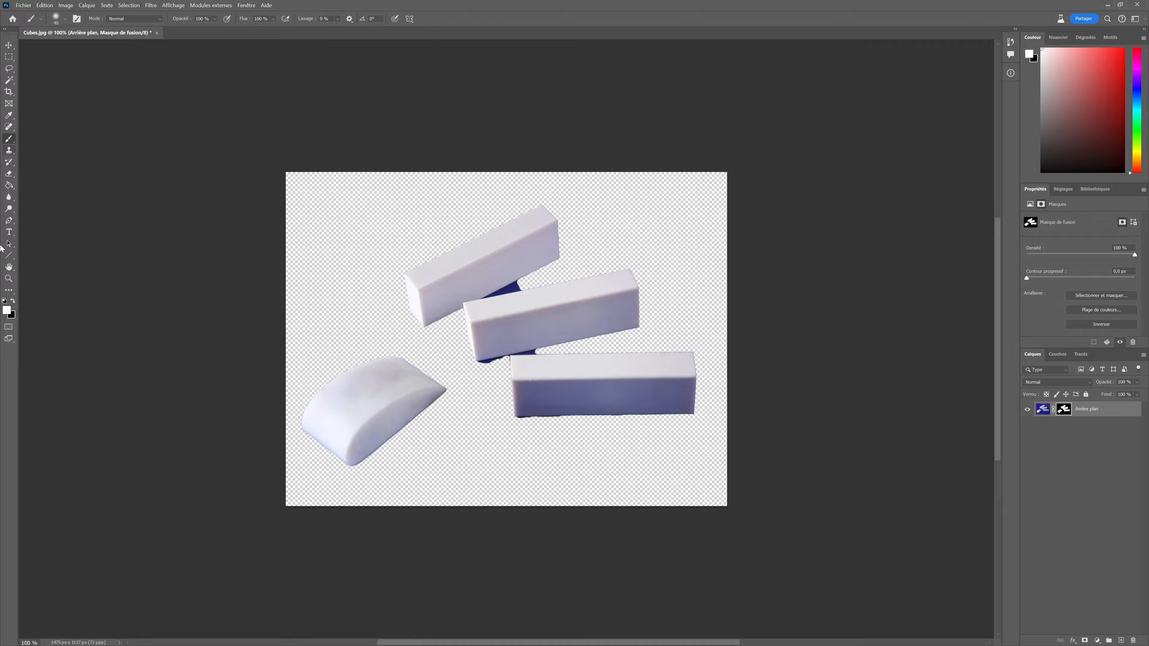
{"action": "left_click", "coordinate": [6, 309]}
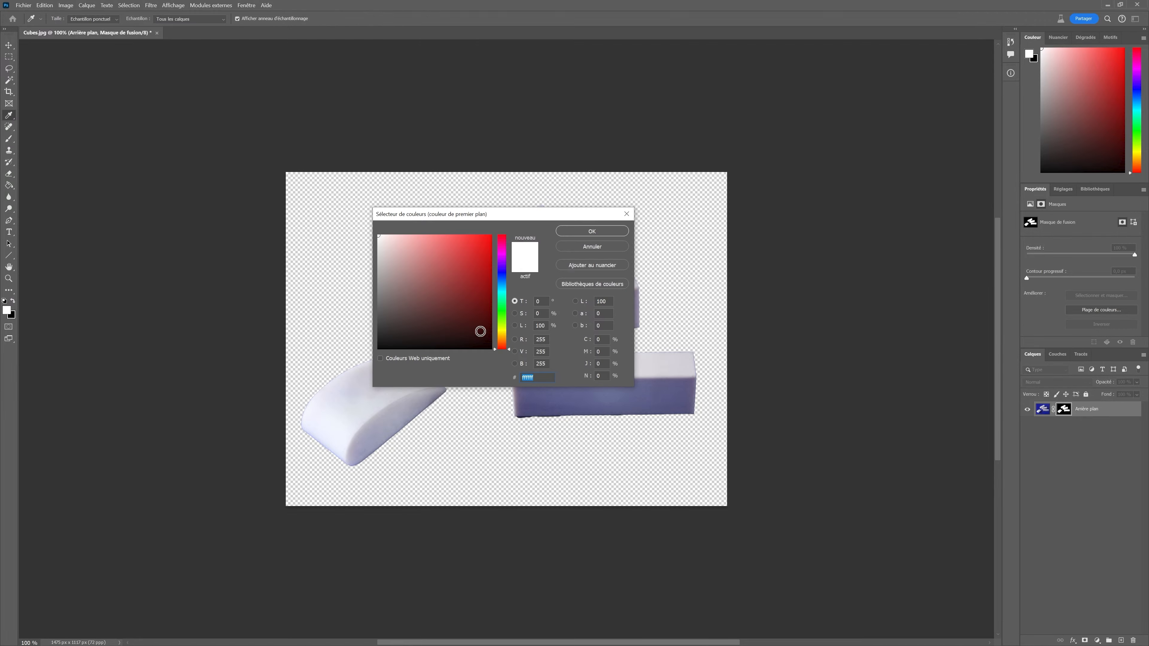
{"action": "mouse_move", "coordinate": [501, 338]}
{"action": "left_mouse_down"}
{"action": "mouse_move", "coordinate": [490, 350]}
{"action": "mouse_move", "coordinate": [499, 359]}
{"action": "left_mouse_up"}
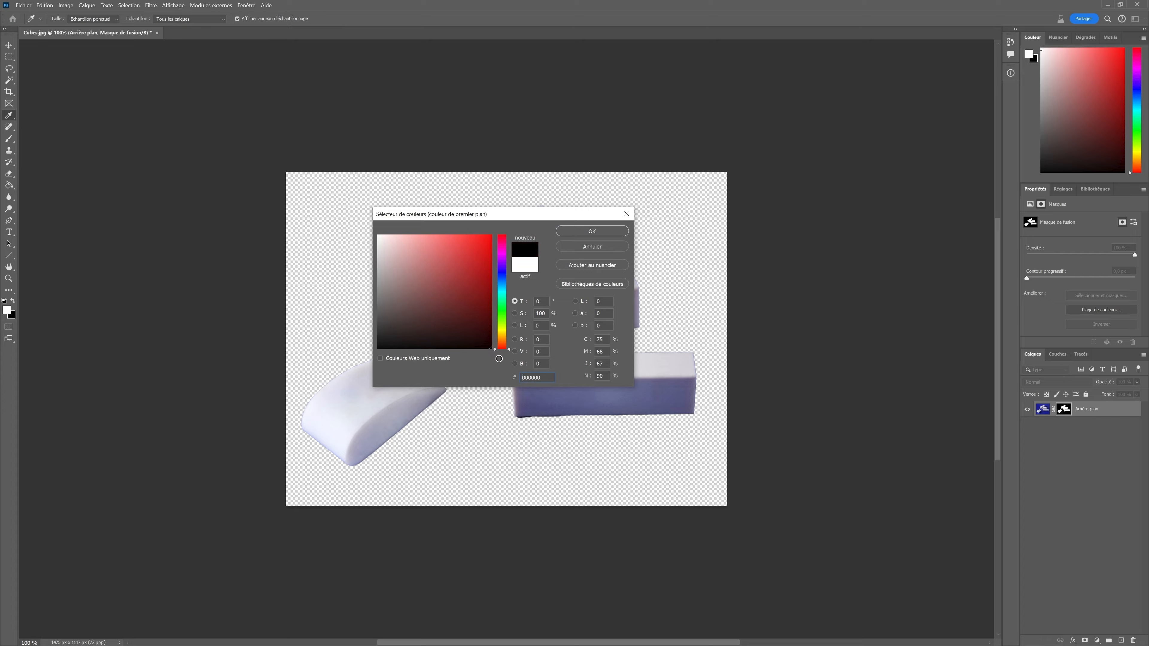
{"action": "left_click", "coordinate": [590, 231]}
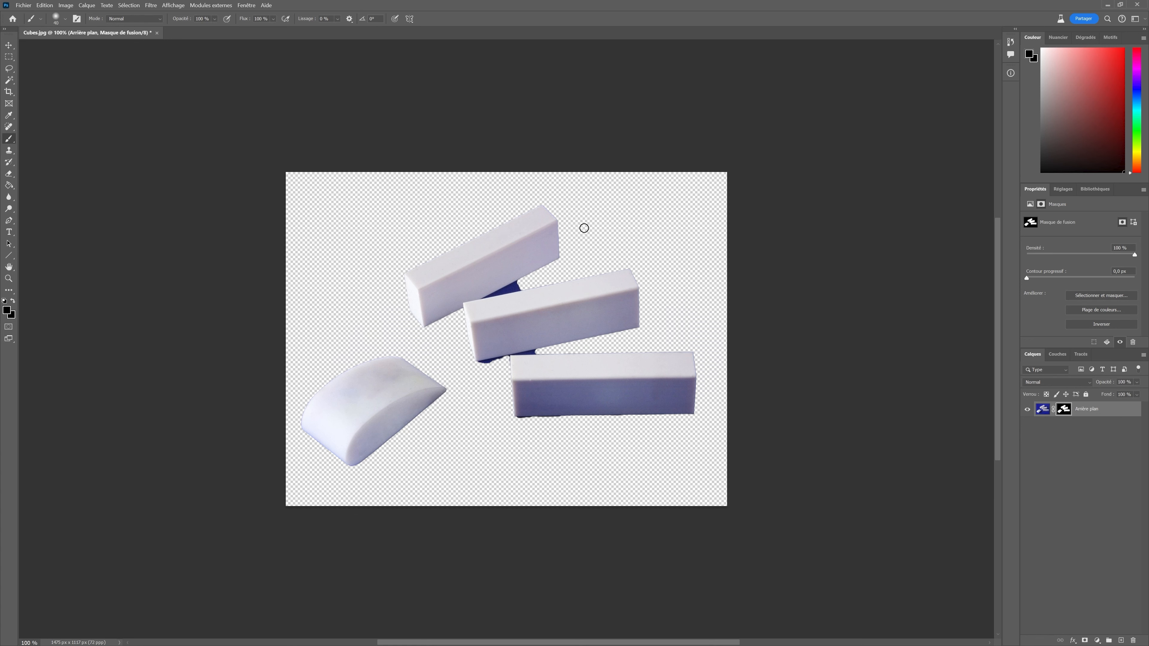
Zoom in to 200% and paint black on the mask at the edge of the blue shadow under the top bar.
{"action": "left_click", "coordinate": [173, 5]}
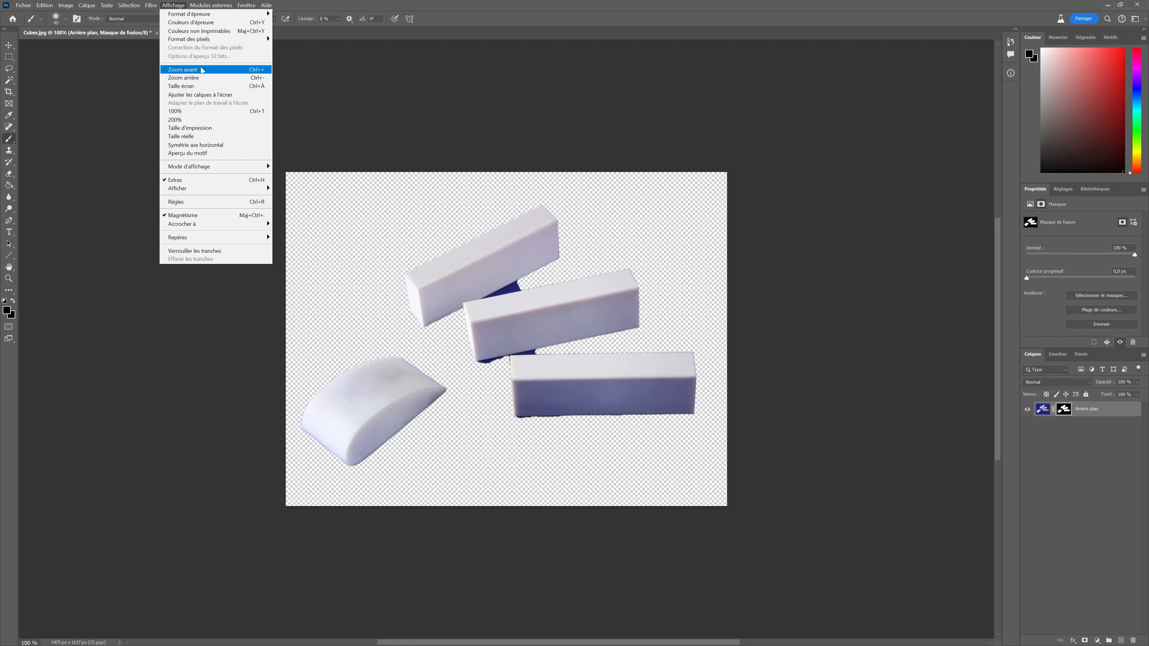
{"action": "left_click", "coordinate": [181, 67]}
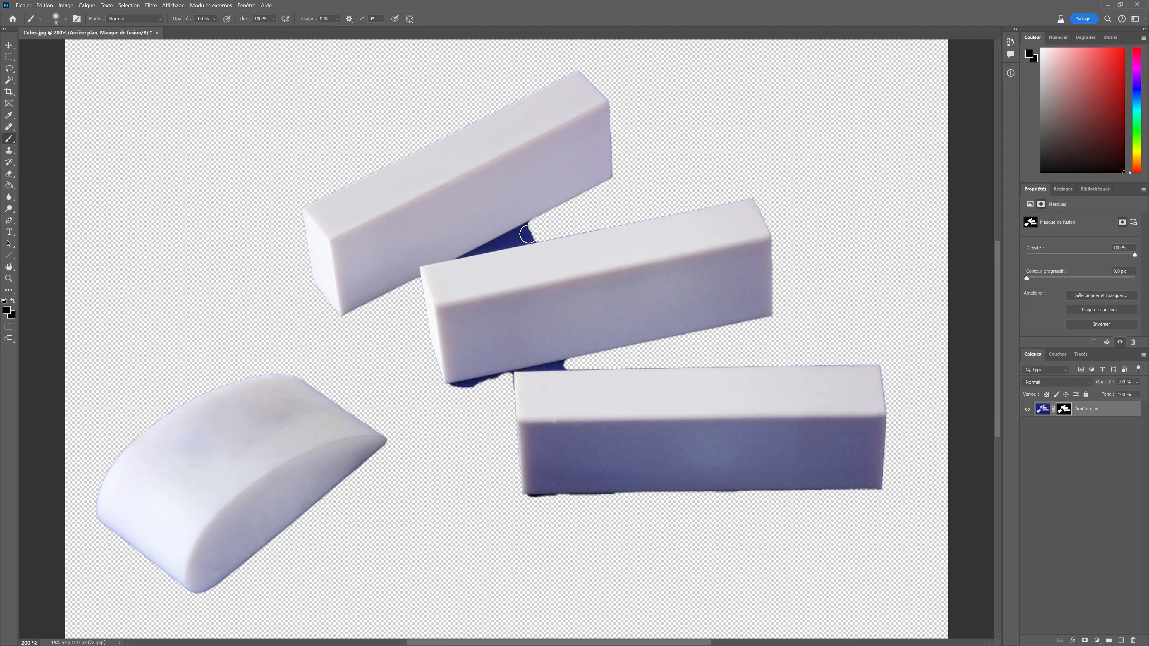
{"action": "left_click_drag", "start_coordinate": [529, 230], "coordinate": [531, 230]}
Set the brush hardness to 100% and paint out more of the blue shadow between the top two bars.
{"action": "left_click", "coordinate": [63, 23]}
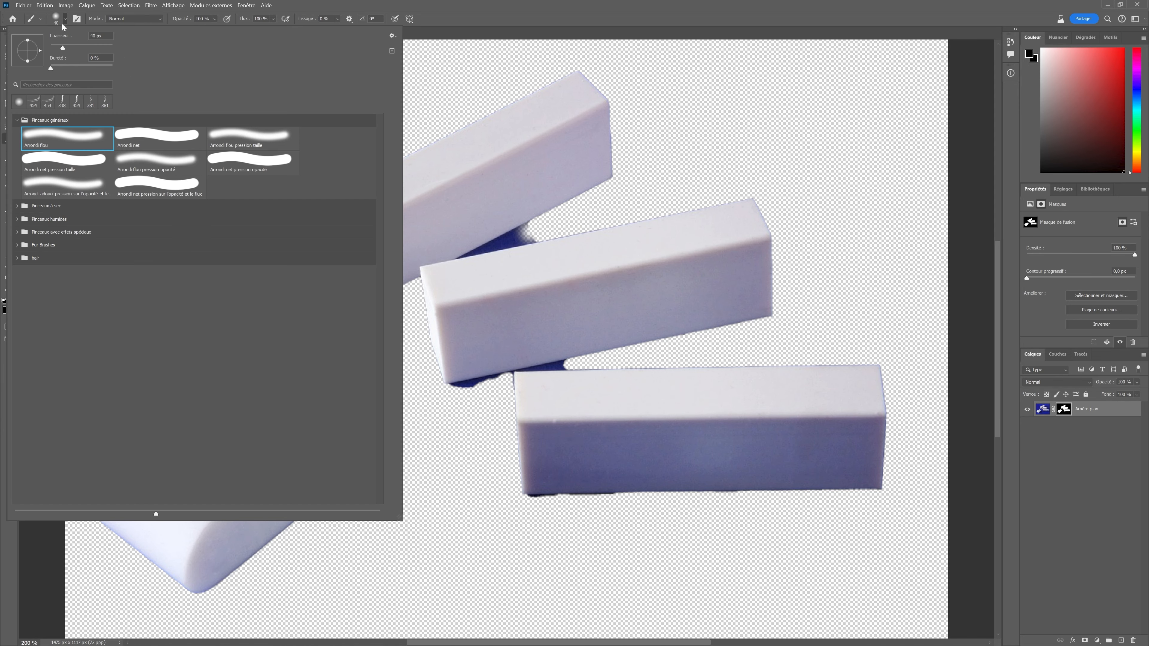
{"action": "left_click_drag", "start_coordinate": [54, 69], "coordinate": [132, 62]}
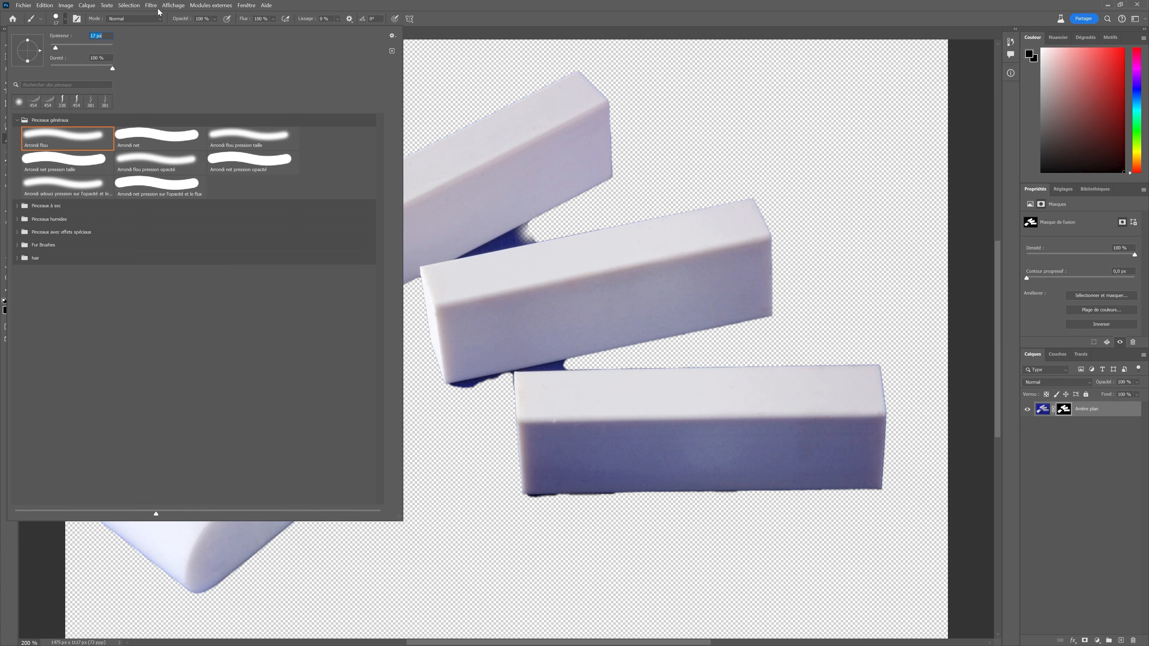
{"action": "left_click", "coordinate": [173, 5]}
{"action": "left_click", "coordinate": [188, 69]}
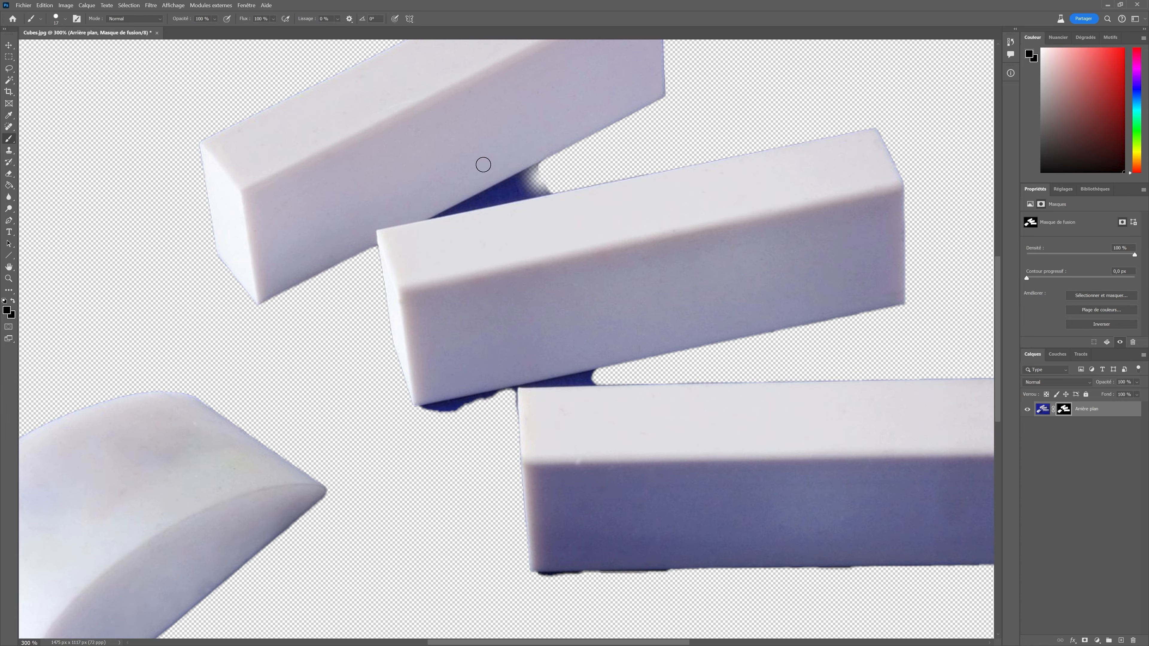
{"action": "mouse_move", "coordinate": [540, 173]}
{"action": "left_mouse_down"}
{"action": "mouse_move", "coordinate": [514, 190]}
{"action": "mouse_move", "coordinate": [552, 187]}
{"action": "mouse_move", "coordinate": [493, 193]}
{"action": "mouse_move", "coordinate": [516, 188]}
{"action": "left_mouse_up"}
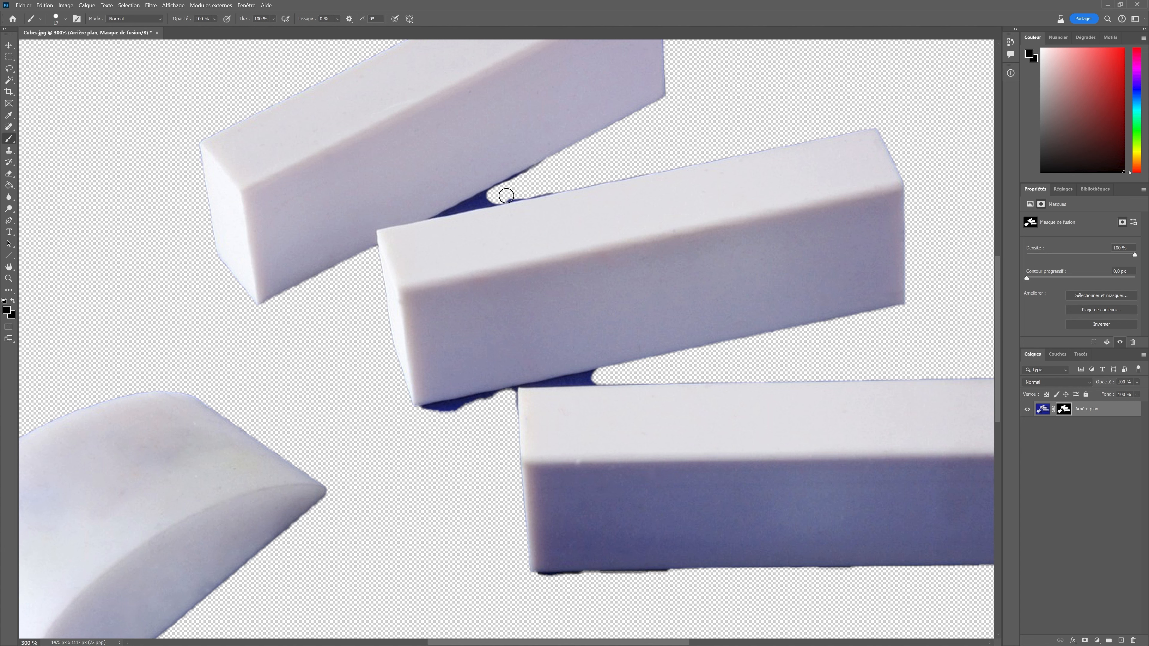
Reduce the brush size and paint out the shadow along the middle bar's upper edge.
{"action": "left_click", "coordinate": [66, 20]}
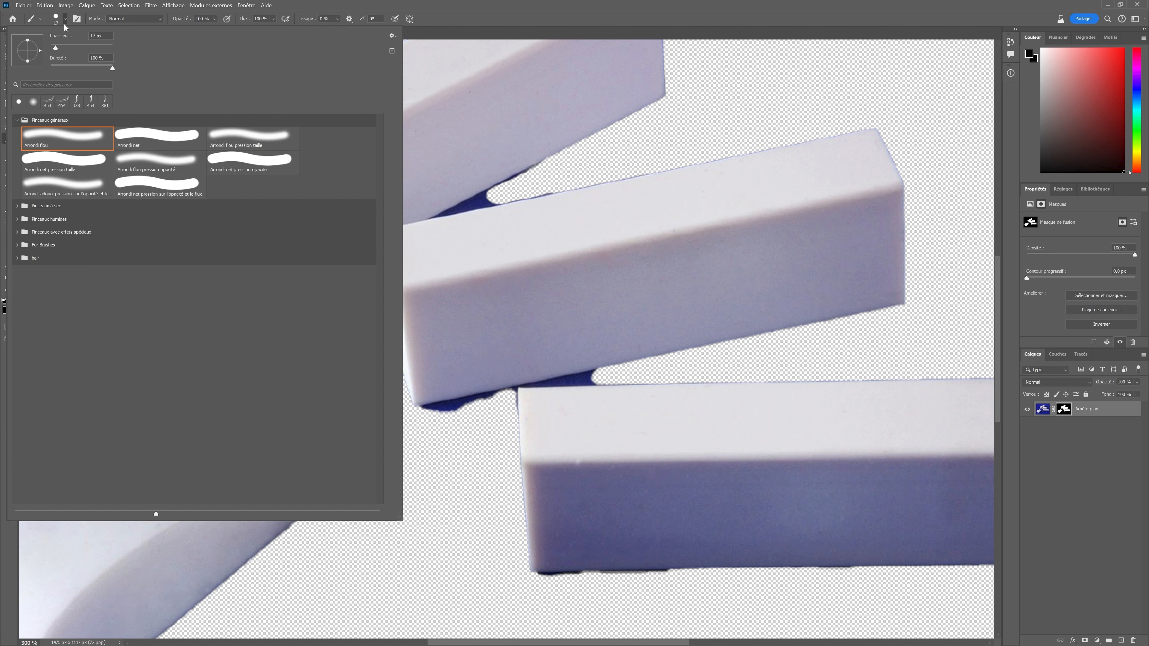
{"action": "left_click_drag", "start_coordinate": [56, 49], "coordinate": [53, 48]}
{"action": "key", "text": "Return"}
{"action": "left_click_drag", "start_coordinate": [477, 200], "coordinate": [484, 195]}
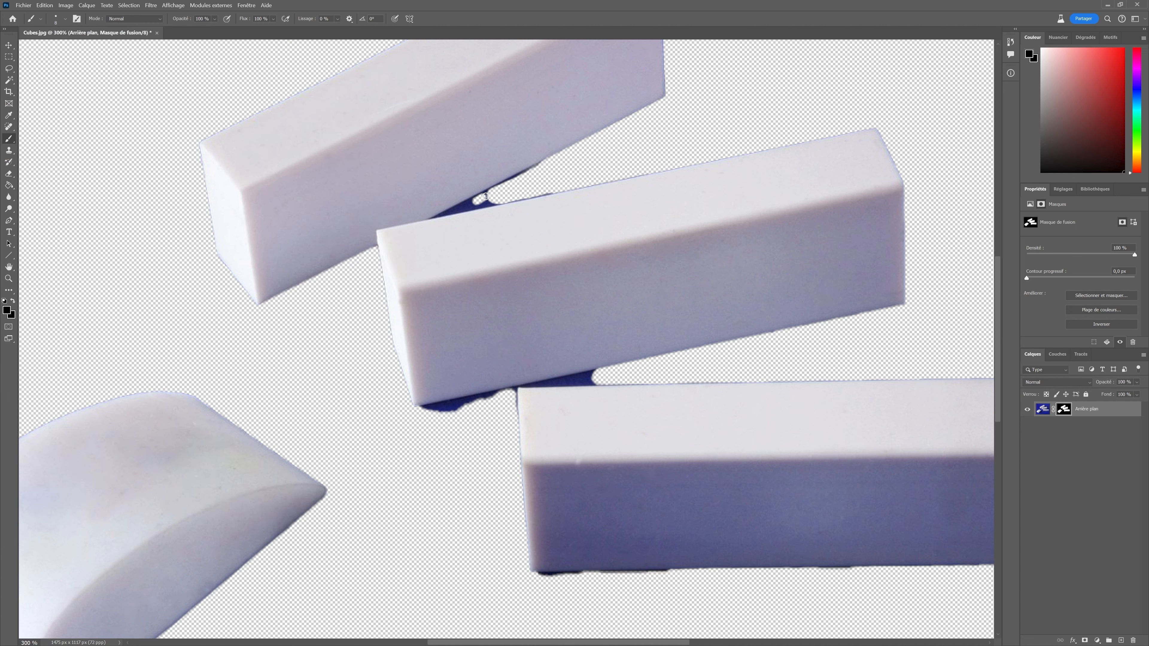
Zoom in to 500% and paint out the blue shadow strip along the middle bar's top edge.
{"action": "left_click", "coordinate": [173, 5]}
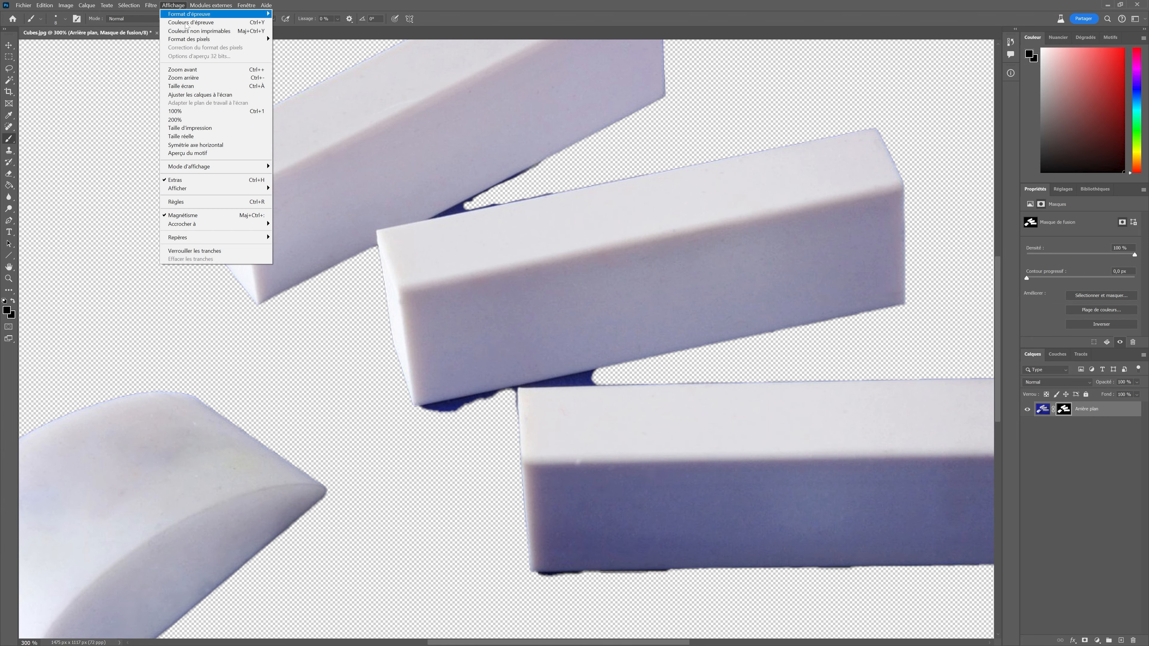
{"action": "left_click", "coordinate": [226, 70]}
{"action": "left_click", "coordinate": [174, 6]}
{"action": "left_click", "coordinate": [217, 69]}
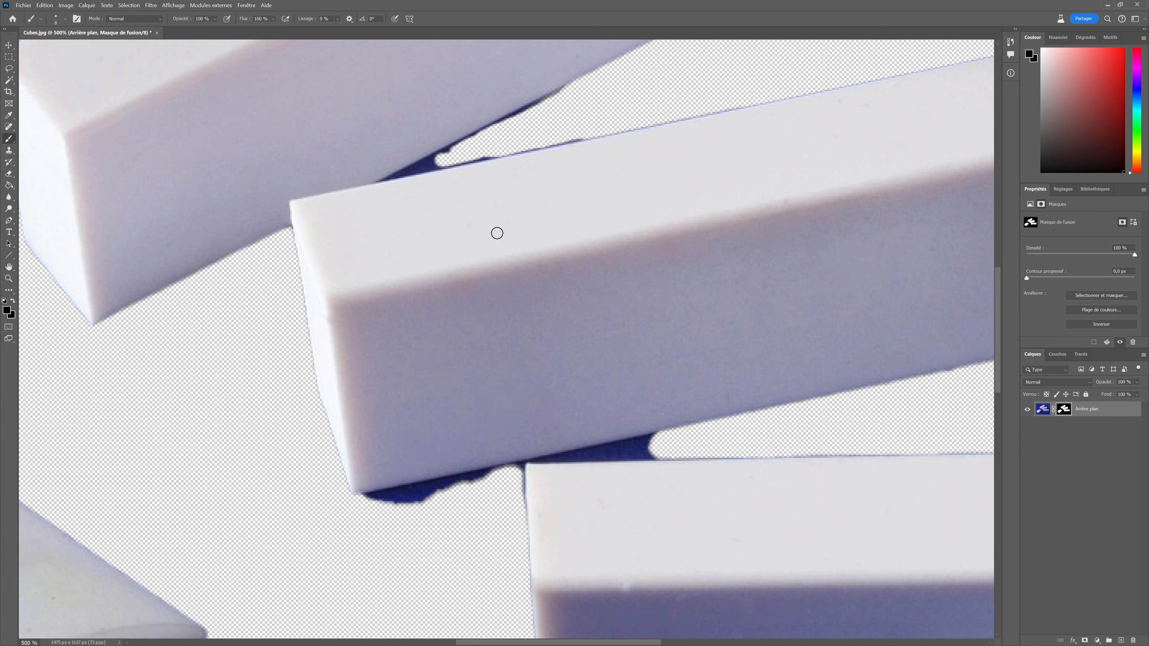
{"action": "scroll", "coordinate": [470, 208], "scroll_direction": "up", "scroll_amount": 1}
{"action": "left_click_drag", "start_coordinate": [440, 191], "coordinate": [540, 141]}
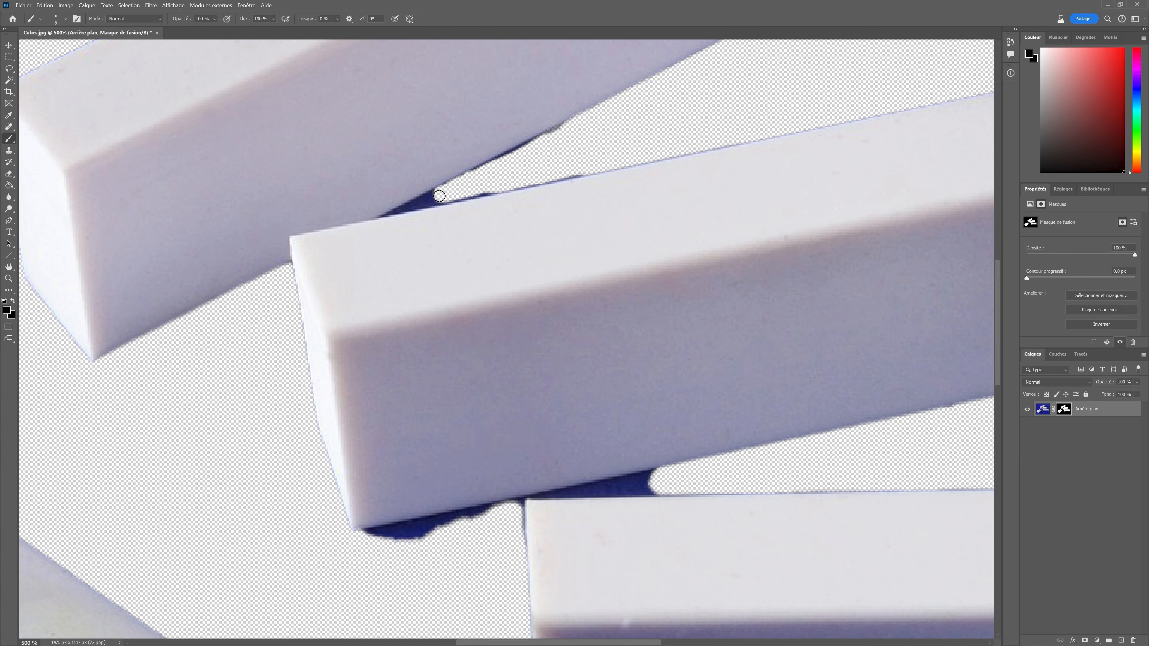
{"action": "mouse_move", "coordinate": [440, 195]}
{"action": "left_mouse_down"}
{"action": "mouse_move", "coordinate": [414, 205]}
{"action": "mouse_move", "coordinate": [563, 177]}
{"action": "left_mouse_up"}
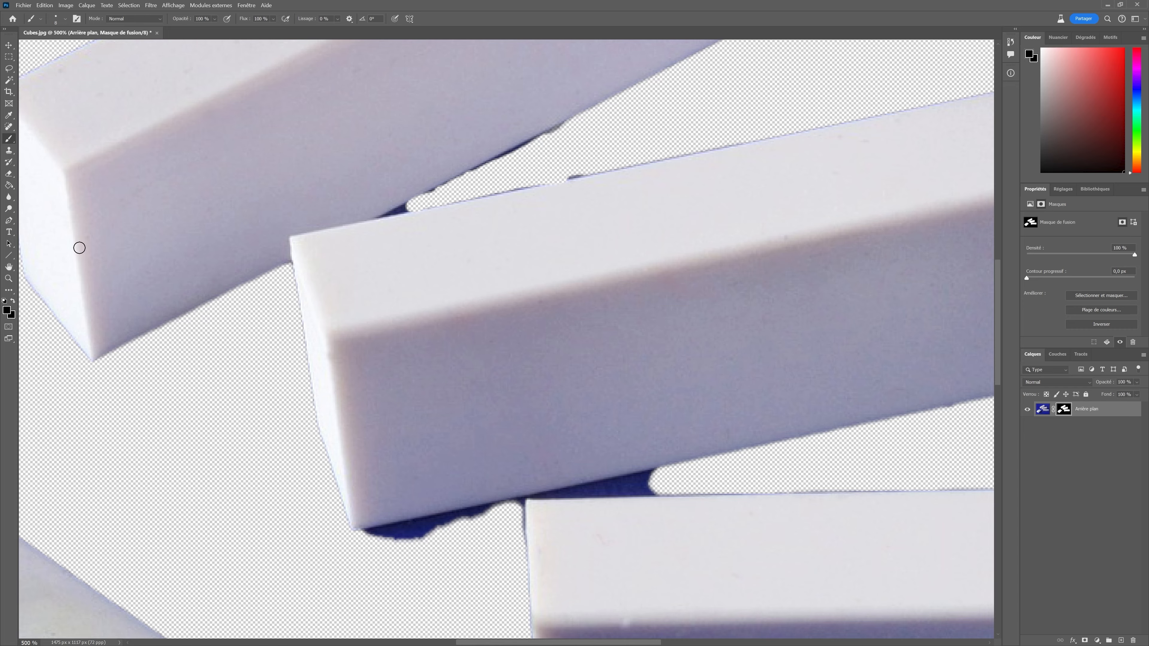
{"action": "left_click", "coordinate": [8, 311]}
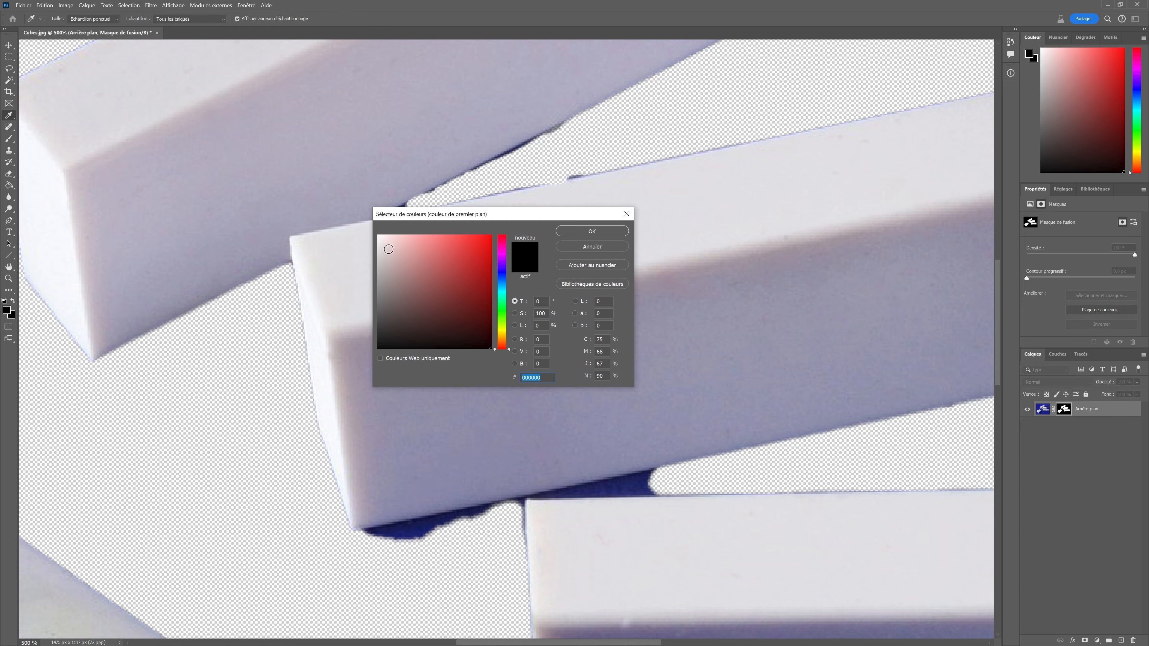
{"action": "left_click_drag", "start_coordinate": [389, 248], "coordinate": [374, 226]}
{"action": "left_click", "coordinate": [604, 232]}
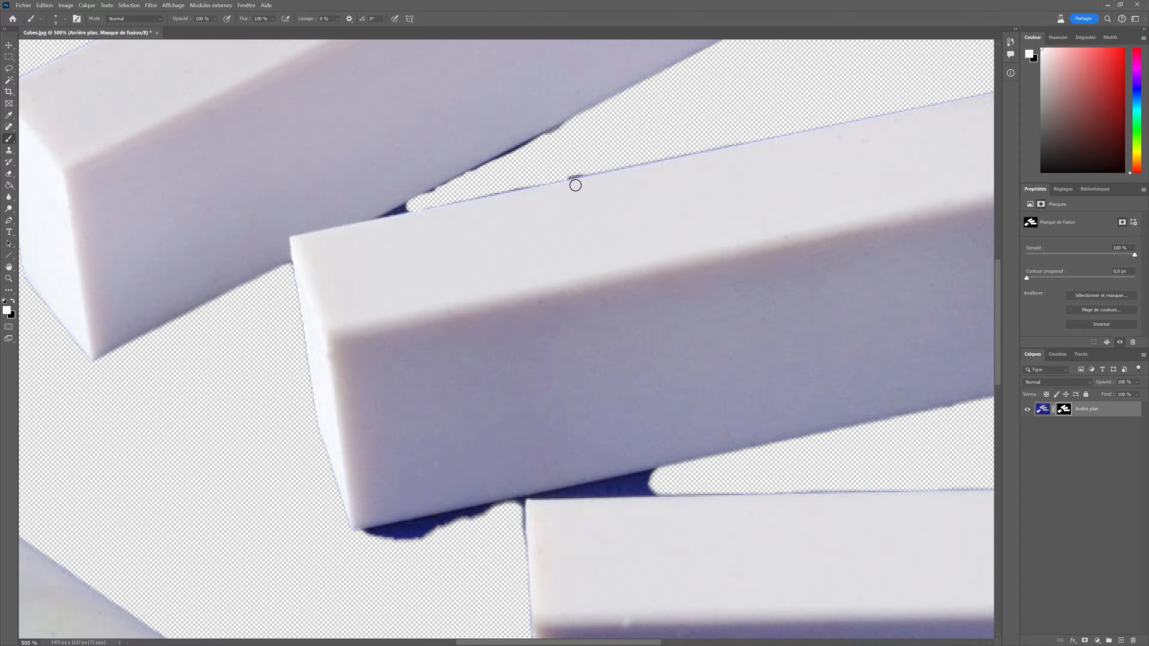
{"action": "left_click", "coordinate": [7, 310]}
{"action": "left_click_drag", "start_coordinate": [405, 248], "coordinate": [513, 364]}
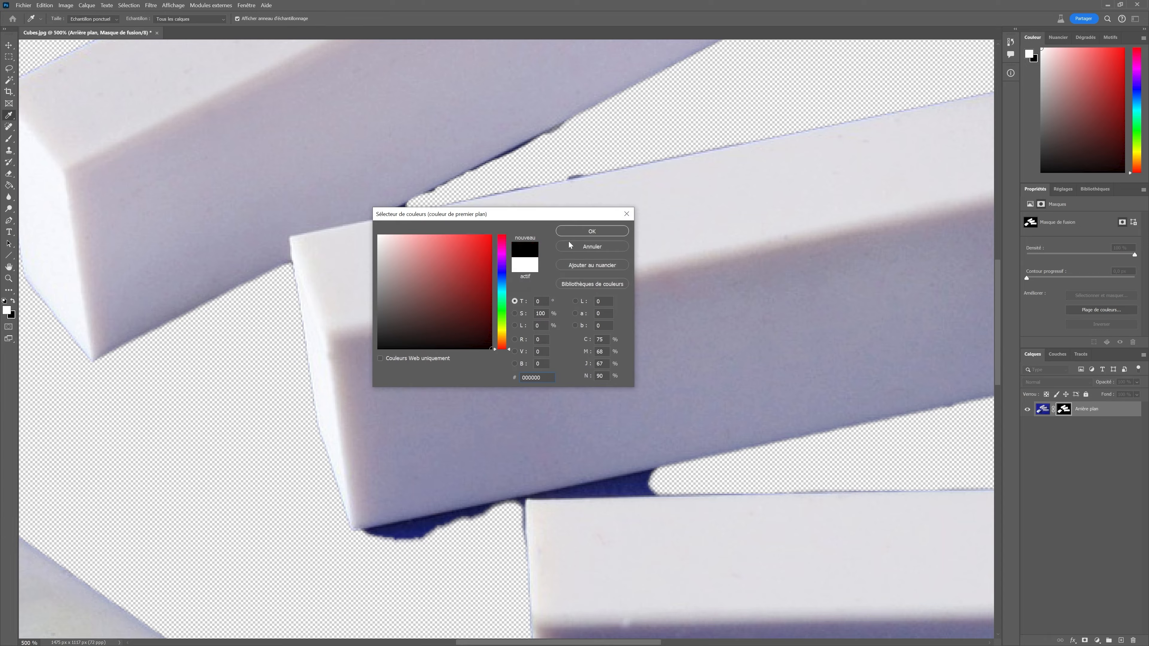
{"action": "left_click", "coordinate": [574, 230]}
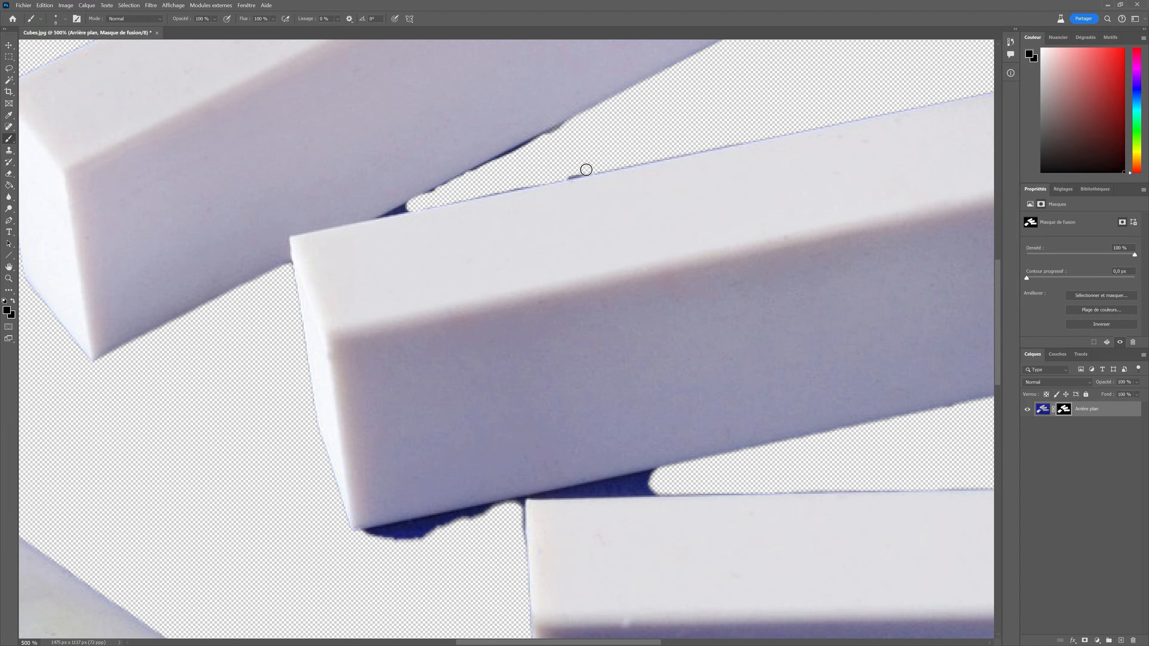
Zoom in to 600% and paint black along the middle bar's top edge to remove the remaining shadow.
{"action": "left_click", "coordinate": [174, 5]}
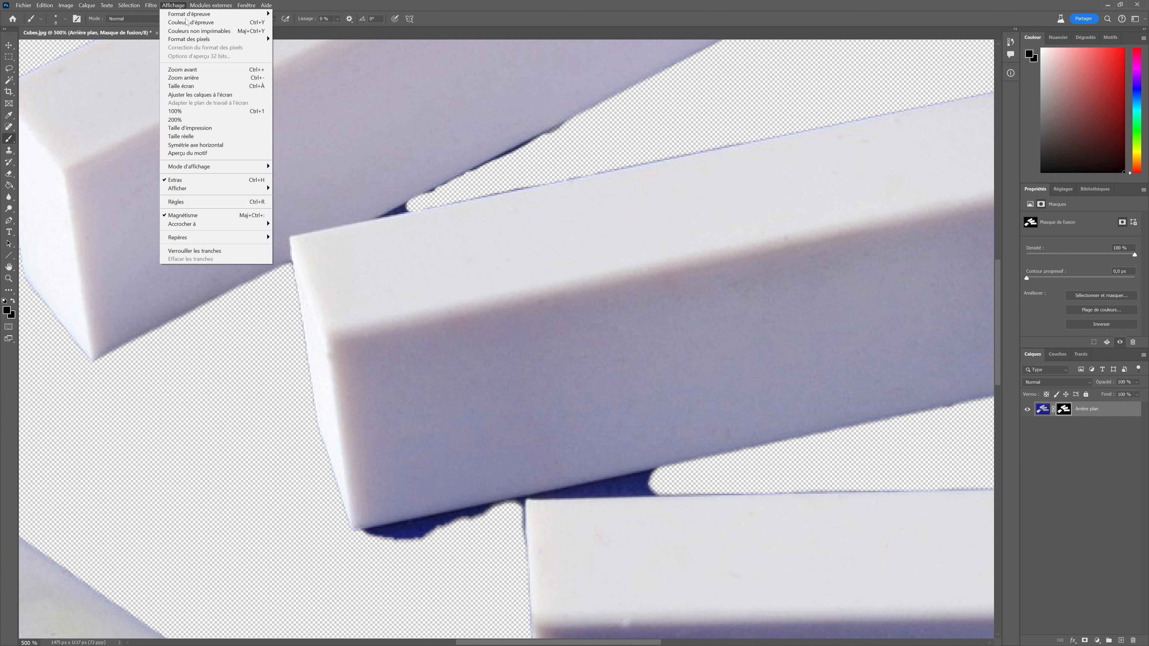
{"action": "left_click", "coordinate": [204, 69]}
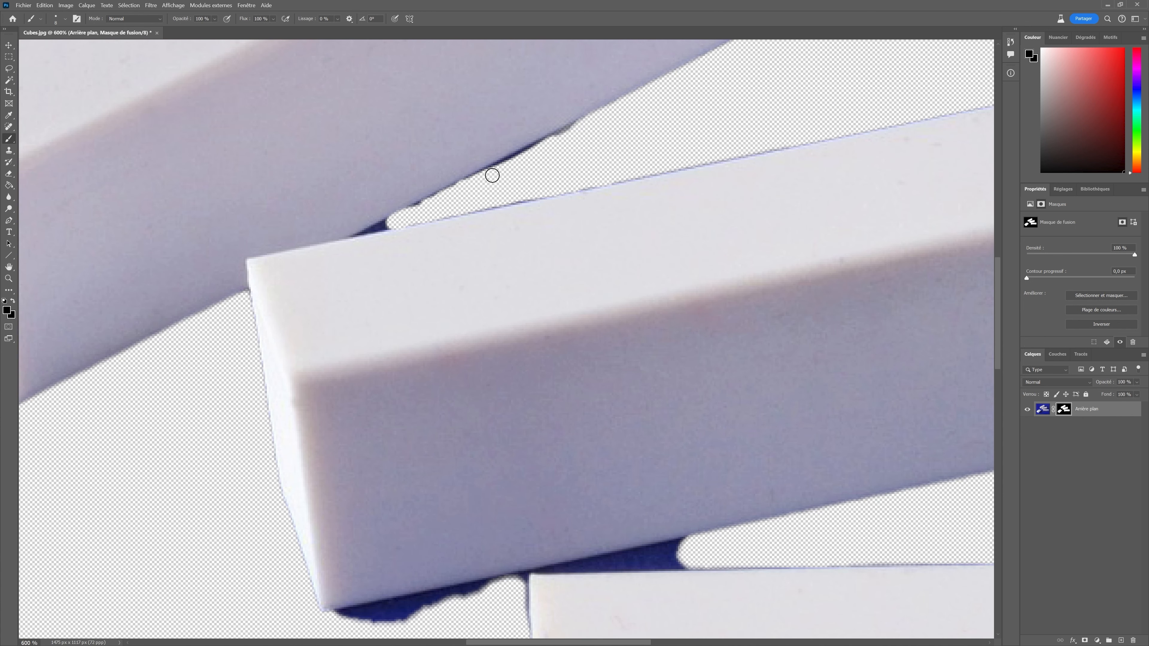
{"action": "left_click_drag", "start_coordinate": [492, 176], "coordinate": [584, 125]}
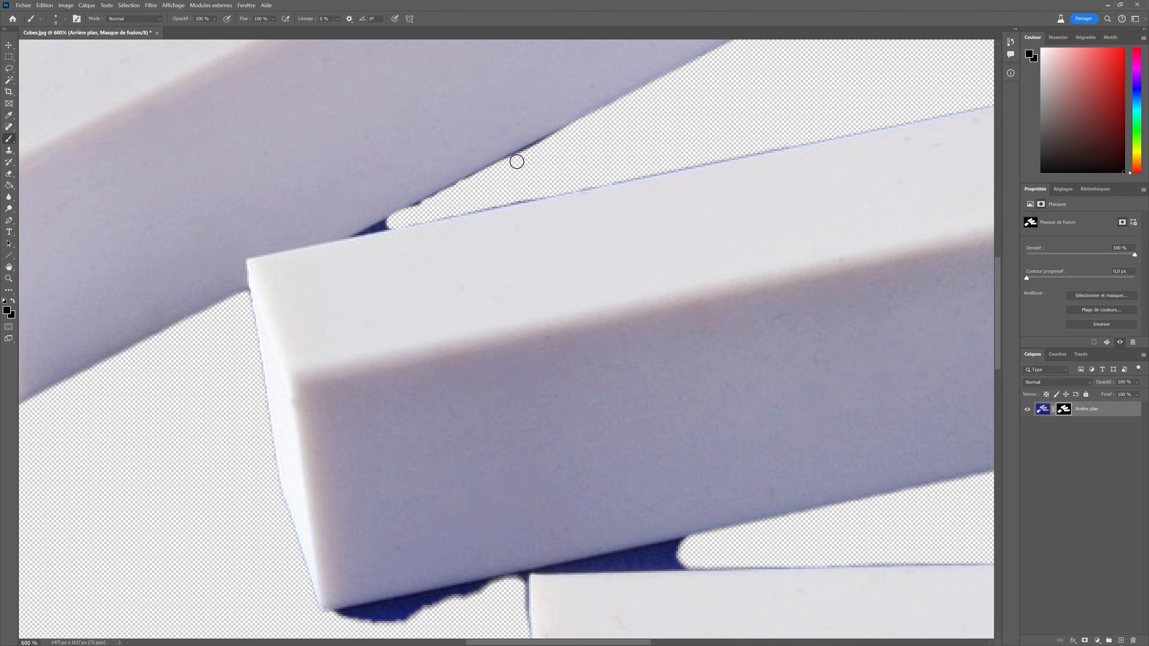
{"action": "mouse_move", "coordinate": [516, 161]}
{"action": "left_mouse_down"}
{"action": "mouse_move", "coordinate": [539, 144]}
{"action": "mouse_move", "coordinate": [410, 210]}
{"action": "mouse_move", "coordinate": [327, 211]}
{"action": "left_mouse_up"}
Switch the foreground color to white and paint the middle bar's top edge back into the mask.
{"action": "left_click", "coordinate": [6, 311]}
{"action": "left_click", "coordinate": [589, 232]}
{"action": "left_click", "coordinate": [6, 310]}
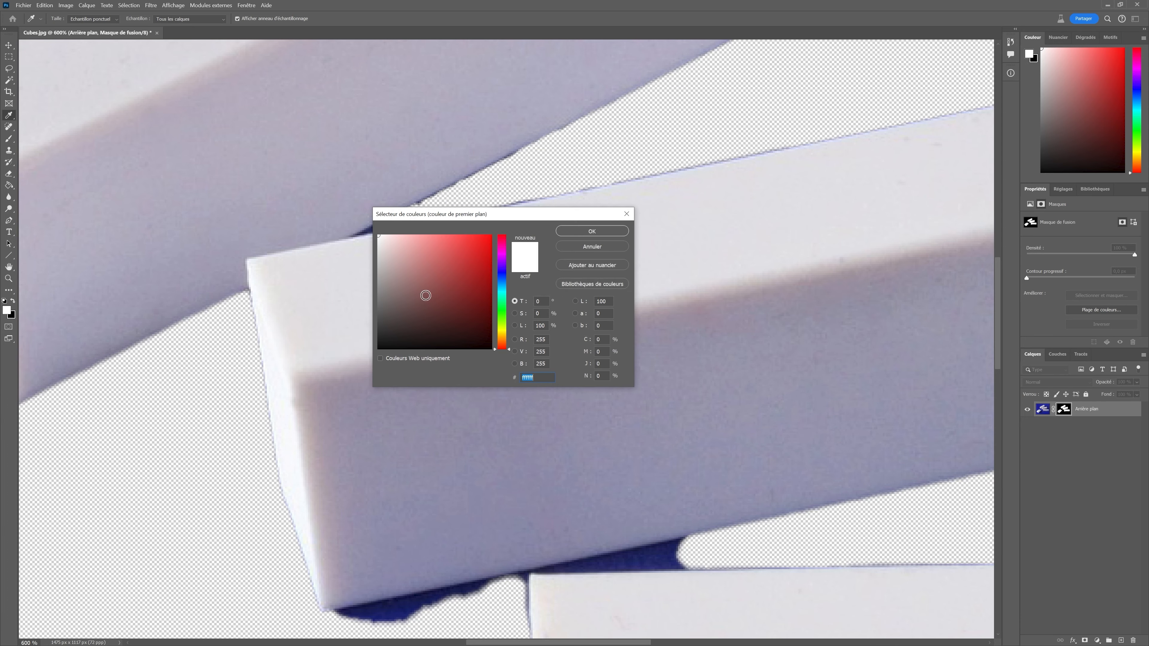
{"action": "left_click_drag", "start_coordinate": [432, 301], "coordinate": [498, 355]}
{"action": "left_click", "coordinate": [574, 230]}
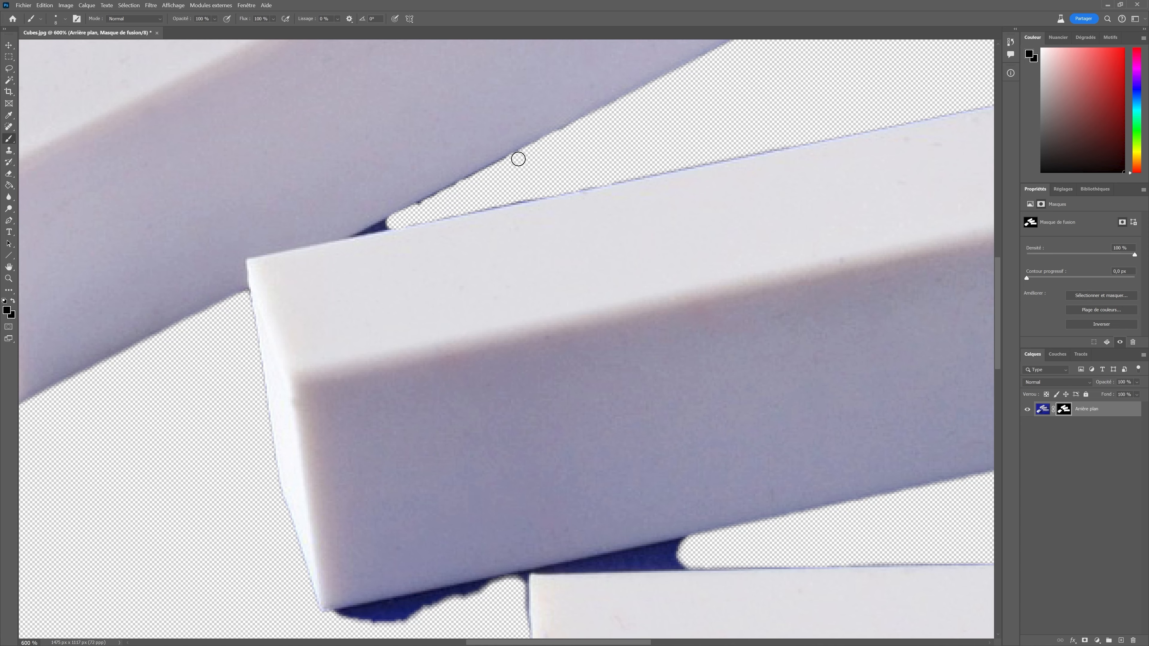
{"action": "mouse_move", "coordinate": [443, 209]}
{"action": "left_mouse_down"}
{"action": "mouse_move", "coordinate": [412, 210]}
{"action": "mouse_move", "coordinate": [490, 174]}
{"action": "left_mouse_up"}
Set the brush size to 5 px and touch up the mask where the shadow meets the middle bar's corner.
{"action": "left_click", "coordinate": [65, 20]}
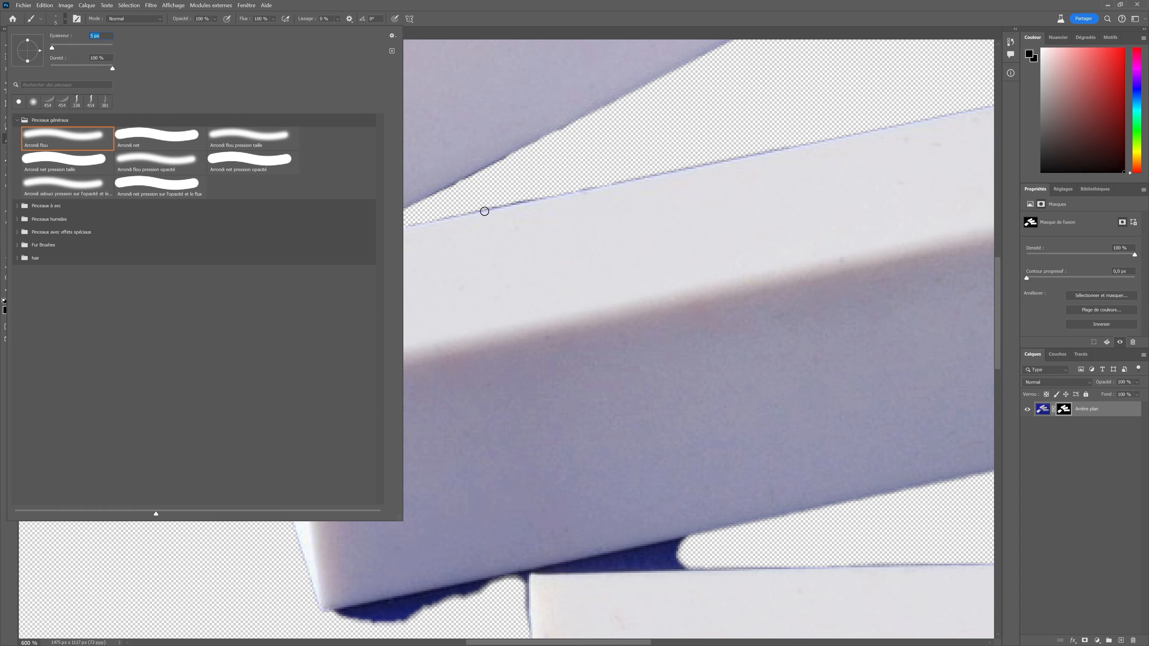
{"action": "left_click", "coordinate": [463, 204]}
{"action": "left_click_drag", "start_coordinate": [383, 226], "coordinate": [389, 222]}
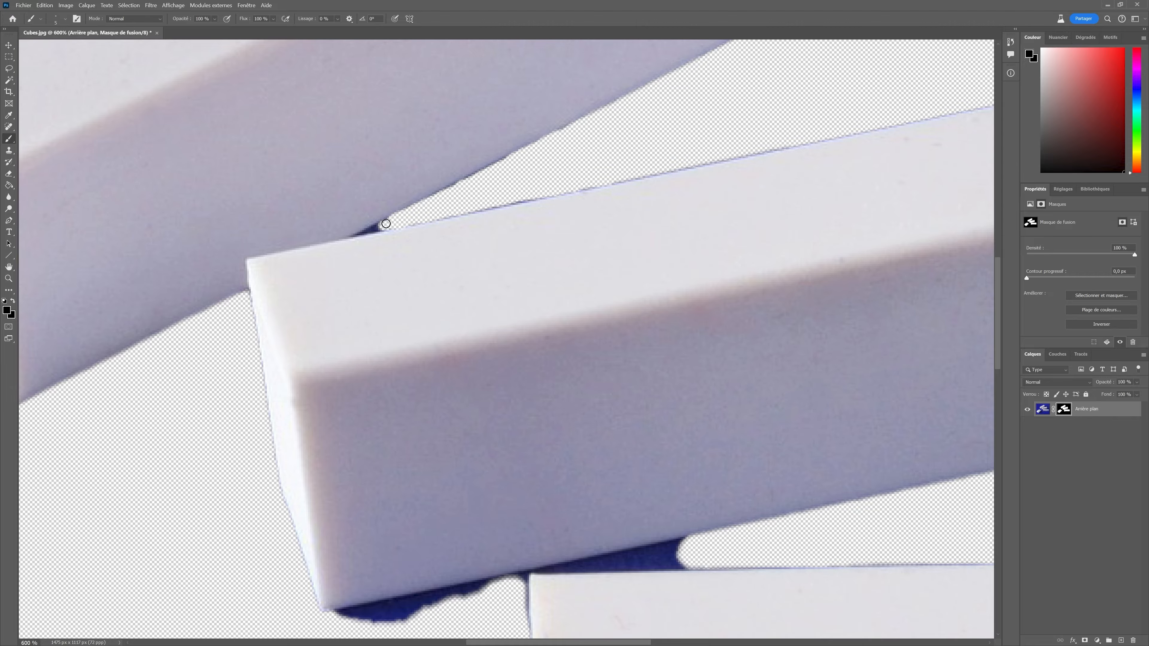
Zoom in to 800% and paint out the small shadow tip at the middle bar's top-left corner.
{"action": "left_click", "coordinate": [173, 5]}
{"action": "left_click", "coordinate": [188, 68]}
{"action": "left_click", "coordinate": [174, 5]}
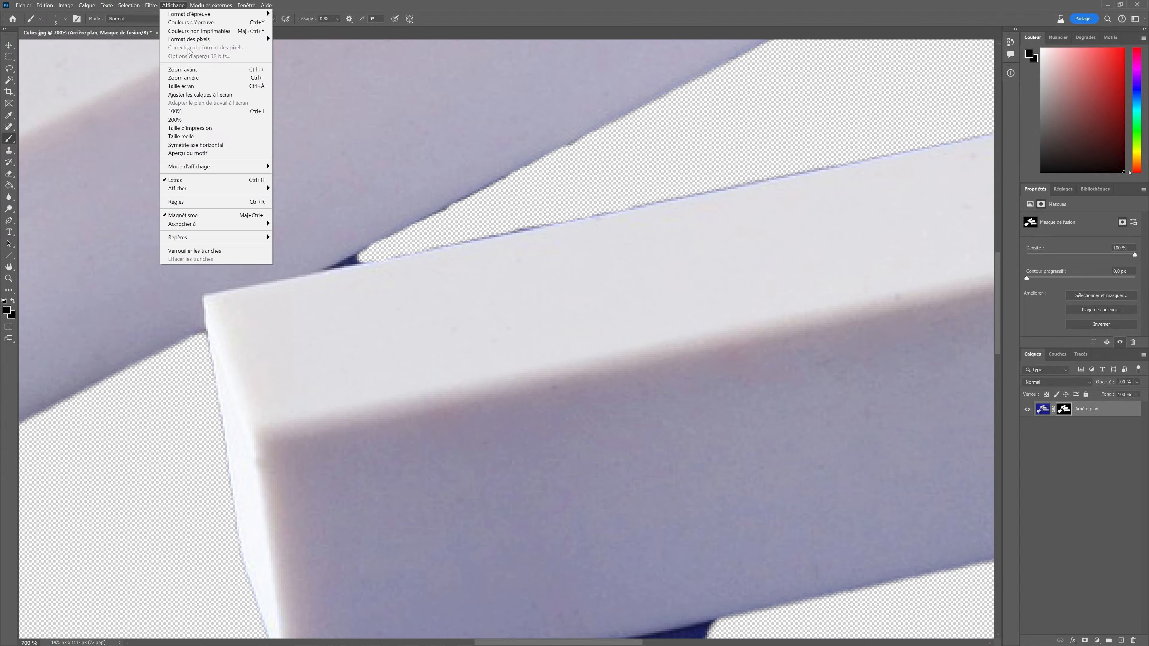
{"action": "left_click", "coordinate": [185, 69]}
{"action": "left_click", "coordinate": [64, 18]}
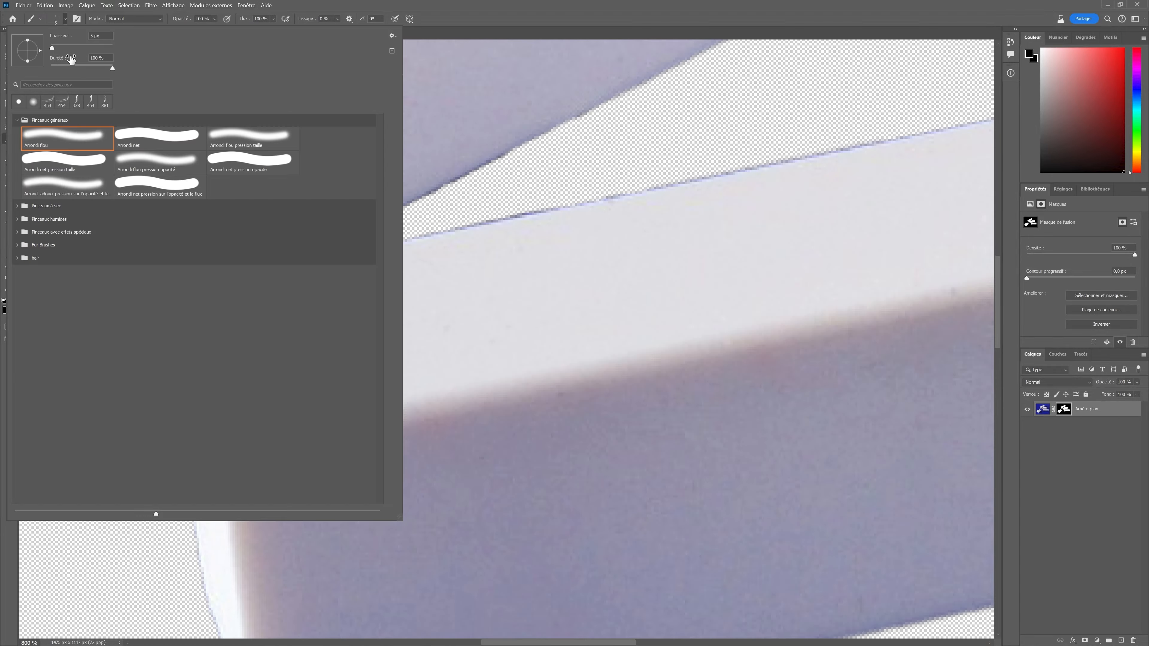
{"action": "key", "text": "Return"}
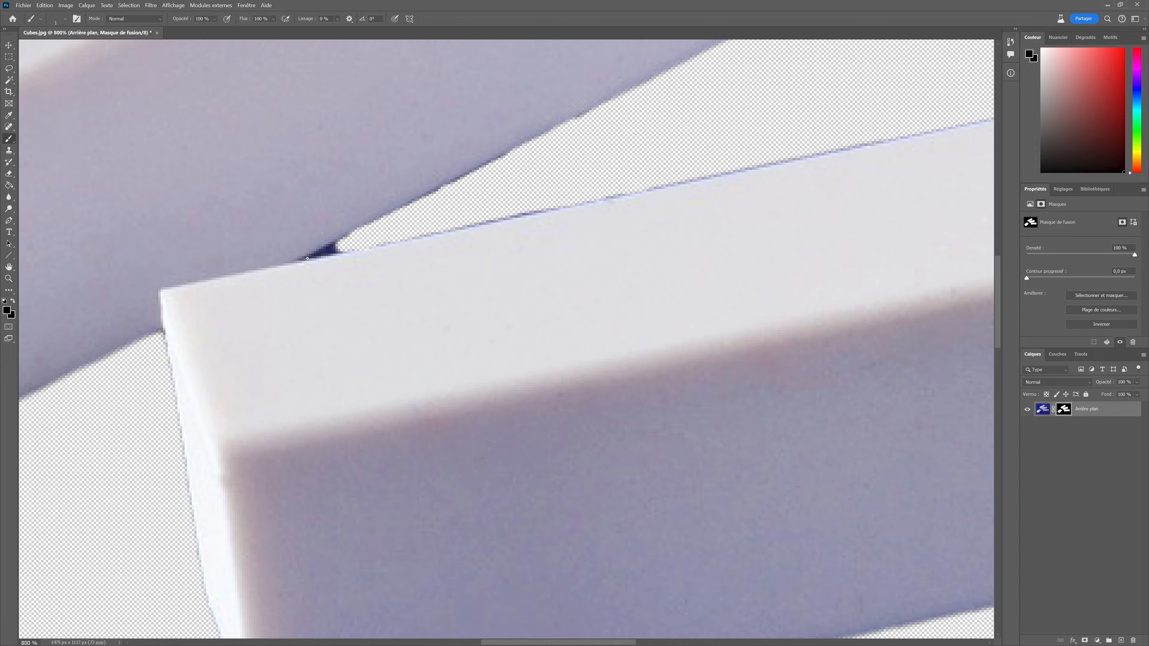
{"action": "mouse_move", "coordinate": [322, 250]}
{"action": "left_mouse_down"}
{"action": "mouse_move", "coordinate": [369, 241]}
{"action": "mouse_move", "coordinate": [316, 256]}
{"action": "mouse_move", "coordinate": [338, 246]}
{"action": "left_mouse_up"}
Zoom out to 600% and increase the brush size.
{"action": "left_click", "coordinate": [173, 5]}
{"action": "left_click", "coordinate": [180, 78]}
{"action": "left_click", "coordinate": [174, 5]}
{"action": "left_click", "coordinate": [179, 78]}
{"action": "scroll", "coordinate": [526, 399], "scroll_direction": "down", "scroll_amount": 3}
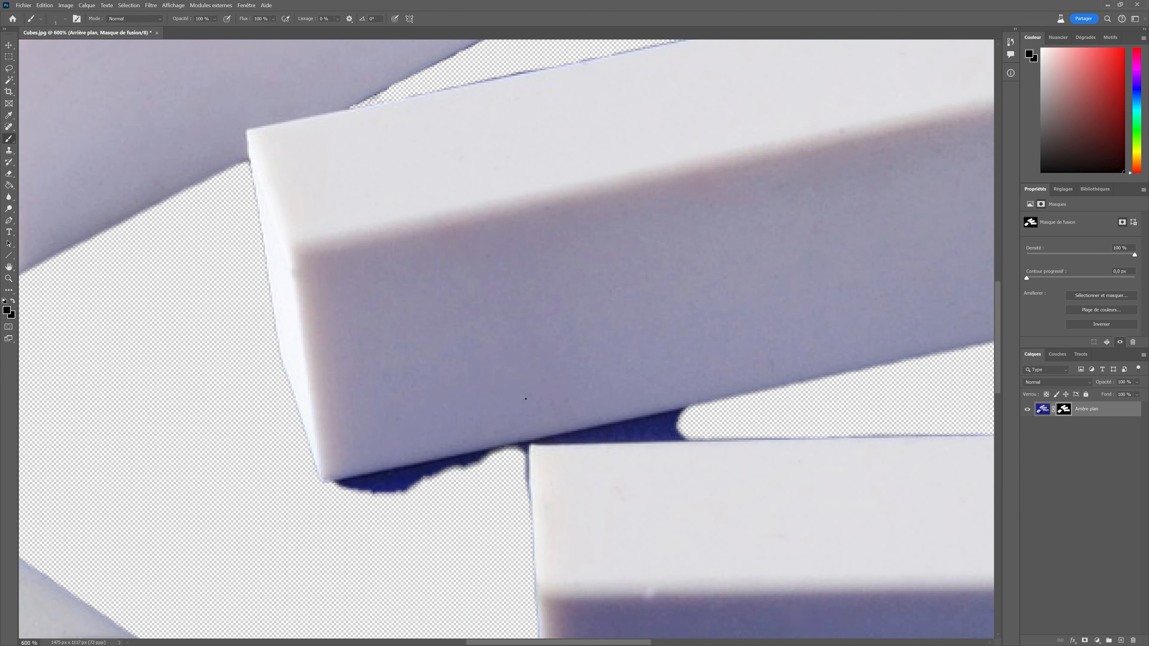
{"action": "scroll", "coordinate": [285, 365], "scroll_direction": "down", "scroll_amount": 4}
{"action": "left_click", "coordinate": [65, 19]}
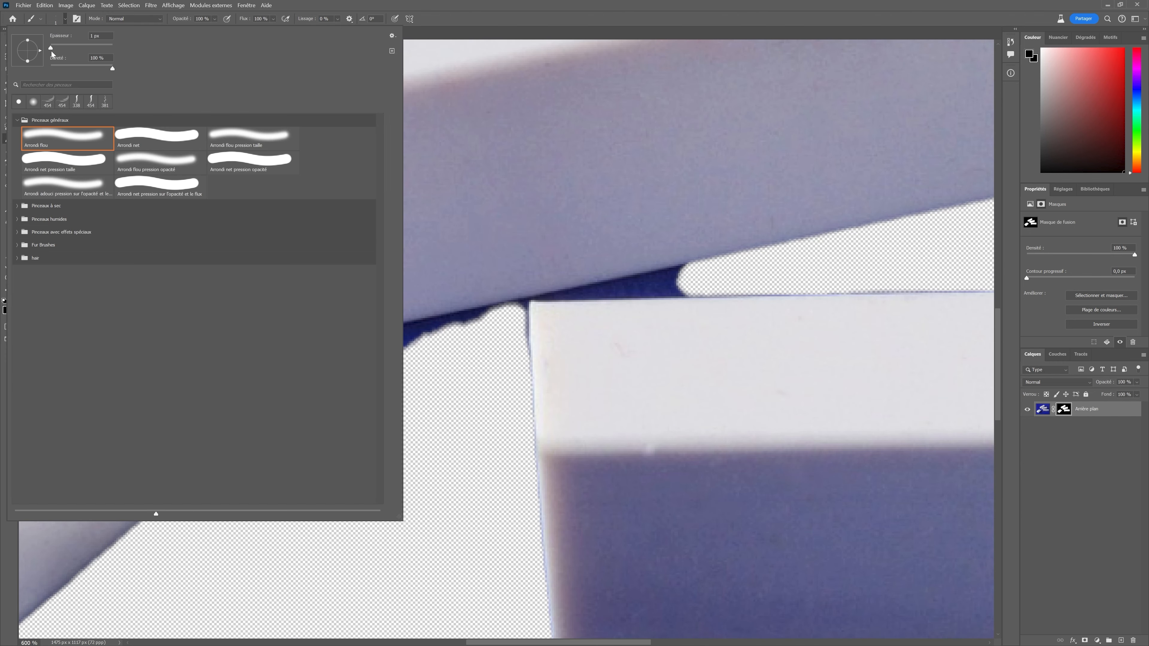
{"action": "left_click_drag", "start_coordinate": [51, 47], "coordinate": [58, 46]}
Adjust the brush size and paint out the blue shadow beneath the middle bar's lower edge.
{"action": "left_click", "coordinate": [469, 381]}
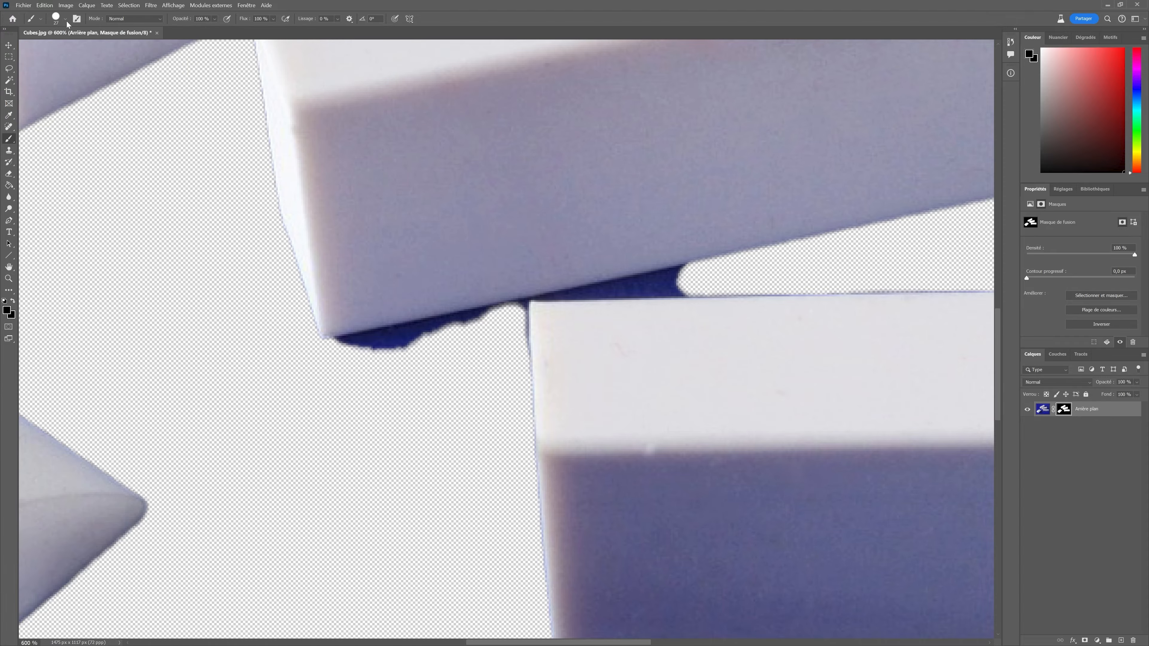
{"action": "left_click", "coordinate": [66, 20]}
{"action": "left_click", "coordinate": [55, 49]}
{"action": "left_click", "coordinate": [477, 363]}
{"action": "left_click_drag", "start_coordinate": [337, 353], "coordinate": [415, 336]}
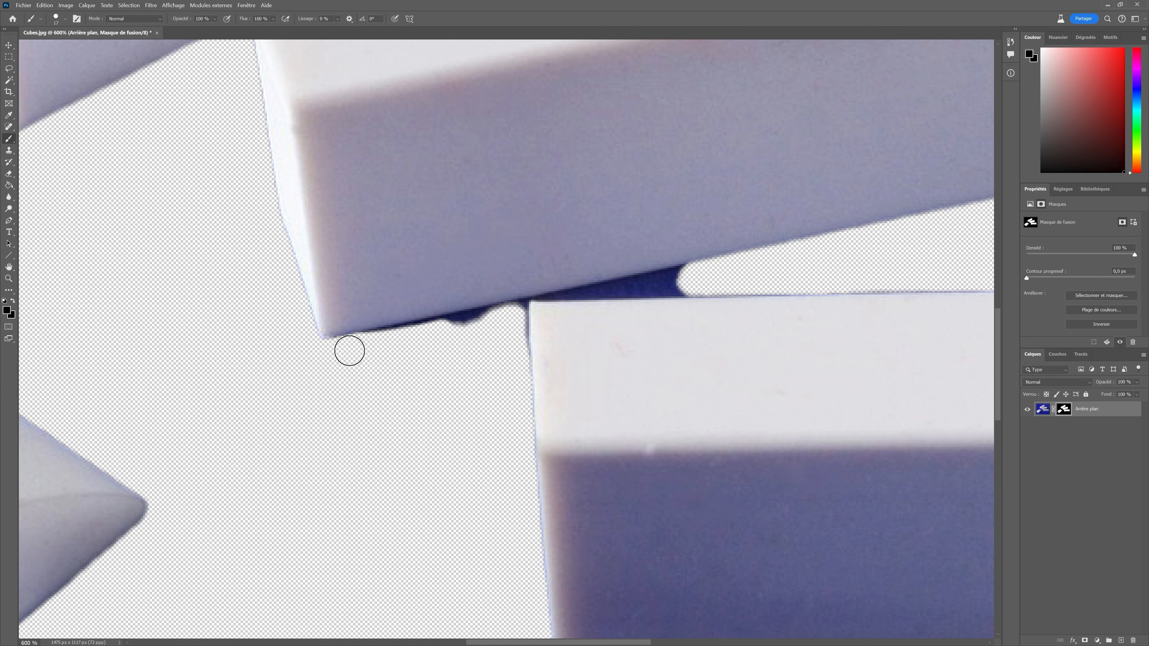
{"action": "left_click_drag", "start_coordinate": [349, 350], "coordinate": [516, 317]}
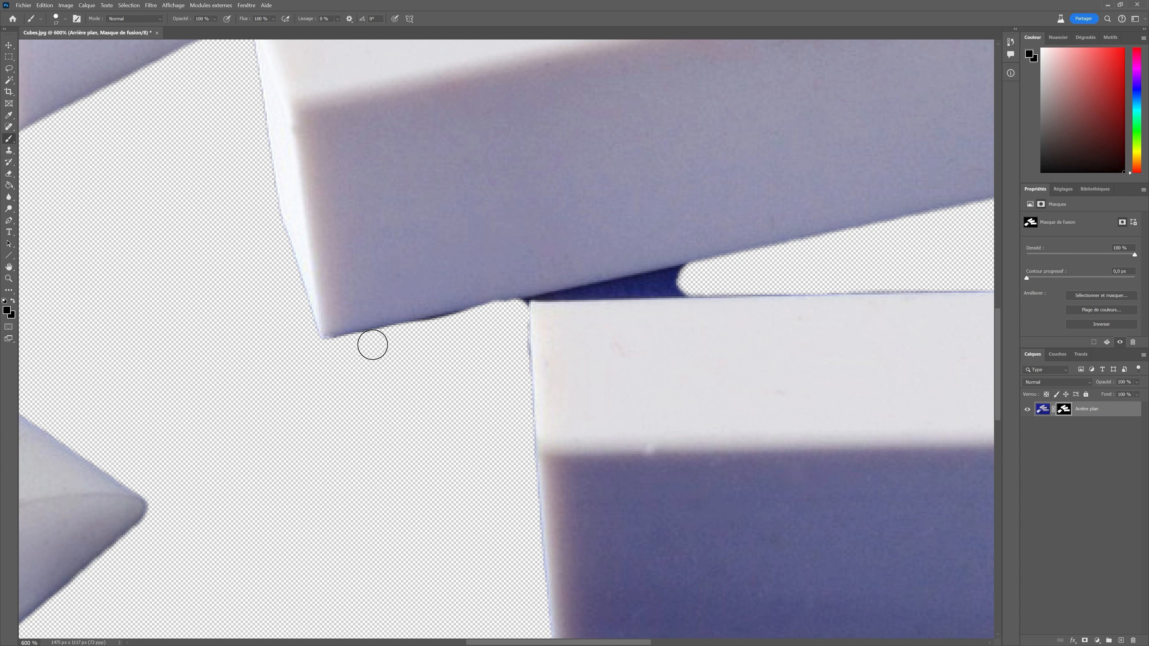
Paint out the blue shadow at the top eraser's lower corner and in the gap between the top and middle erasers.
{"action": "left_click", "coordinate": [55, 18]}
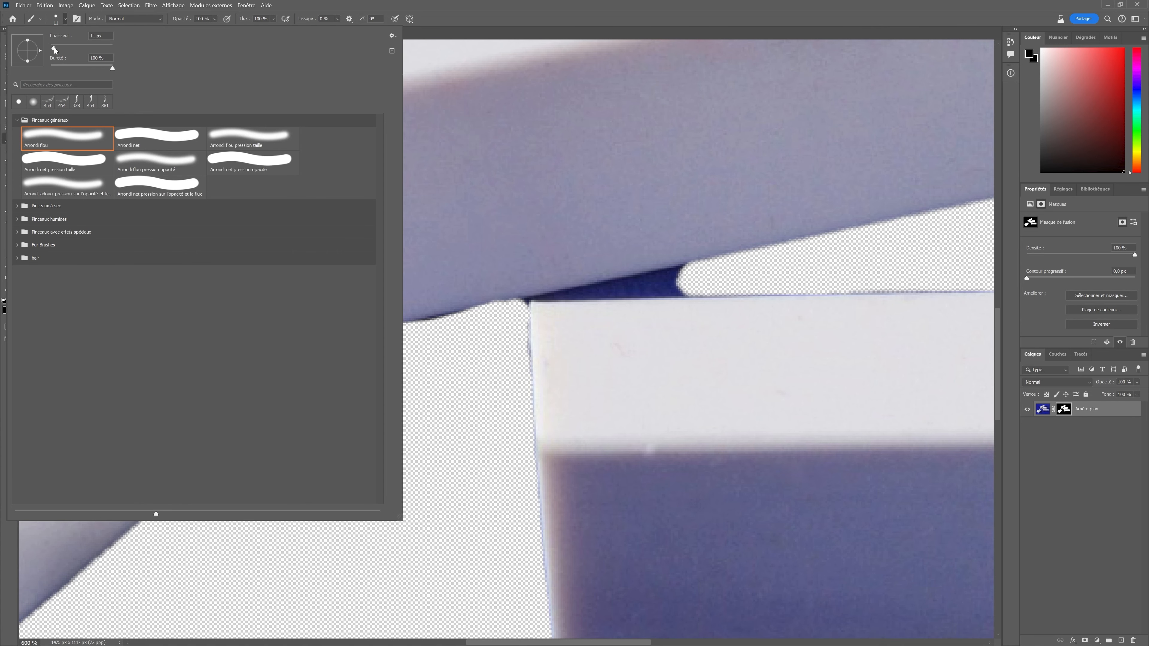
{"action": "left_click", "coordinate": [438, 342]}
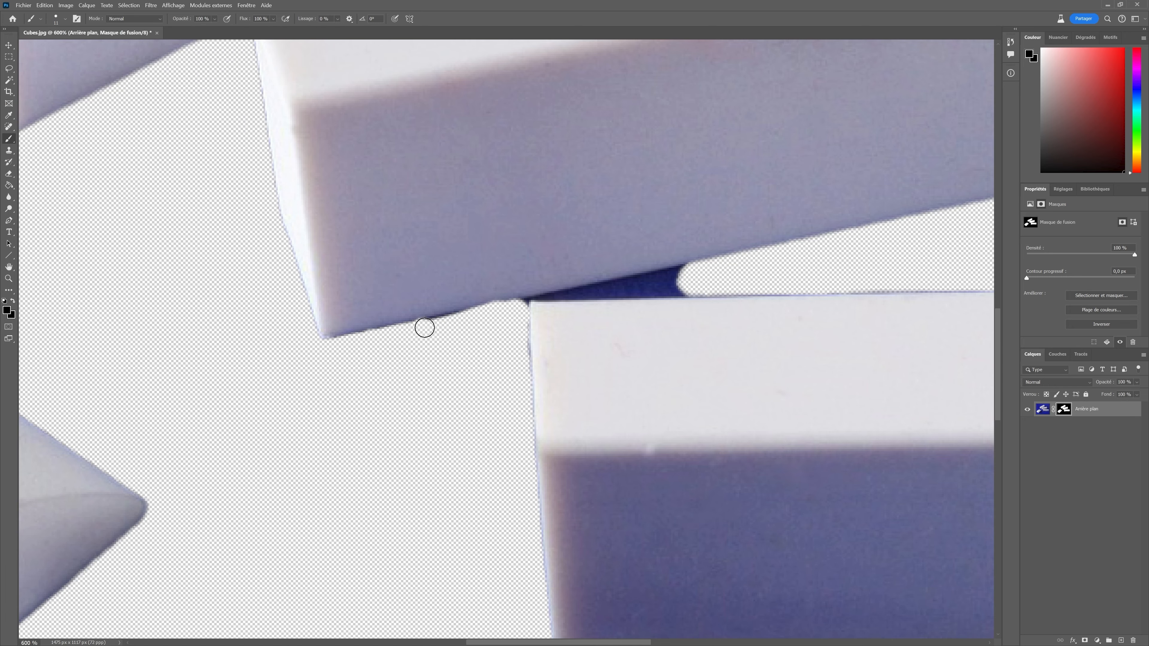
{"action": "mouse_move", "coordinate": [424, 327]}
{"action": "left_mouse_down"}
{"action": "mouse_move", "coordinate": [472, 315]}
{"action": "mouse_move", "coordinate": [341, 348]}
{"action": "mouse_move", "coordinate": [379, 336]}
{"action": "mouse_move", "coordinate": [429, 345]}
{"action": "left_mouse_up"}
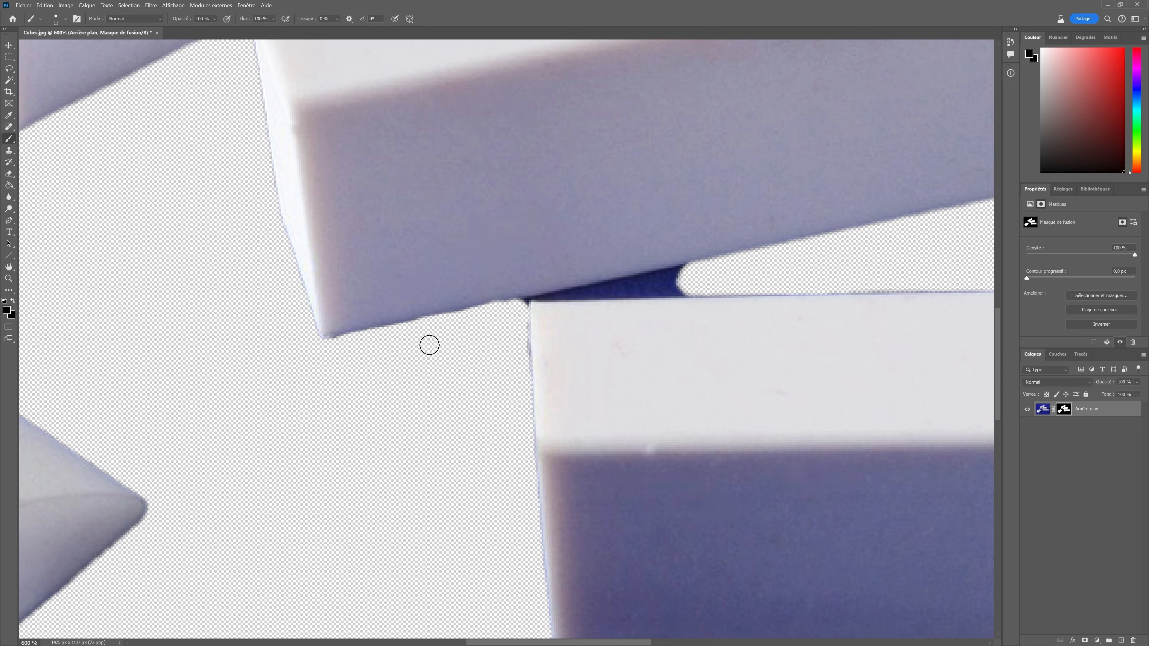
{"action": "mouse_move", "coordinate": [639, 280]}
{"action": "left_mouse_down"}
{"action": "mouse_move", "coordinate": [692, 272]}
{"action": "mouse_move", "coordinate": [645, 287]}
{"action": "mouse_move", "coordinate": [691, 281]}
{"action": "mouse_move", "coordinate": [650, 287]}
{"action": "mouse_move", "coordinate": [674, 284]}
{"action": "mouse_move", "coordinate": [688, 283]}
{"action": "left_mouse_up"}
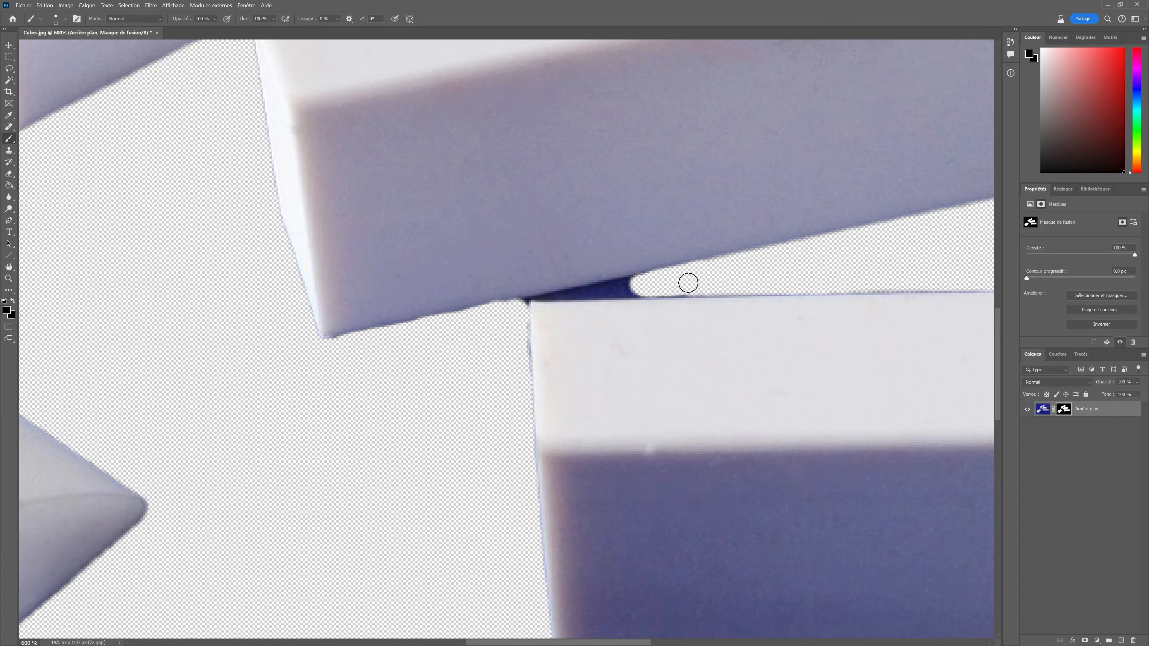
Reduce the brush size and paint out the remaining shadow sliver where the top and middle erasers meet.
{"action": "left_click", "coordinate": [64, 18]}
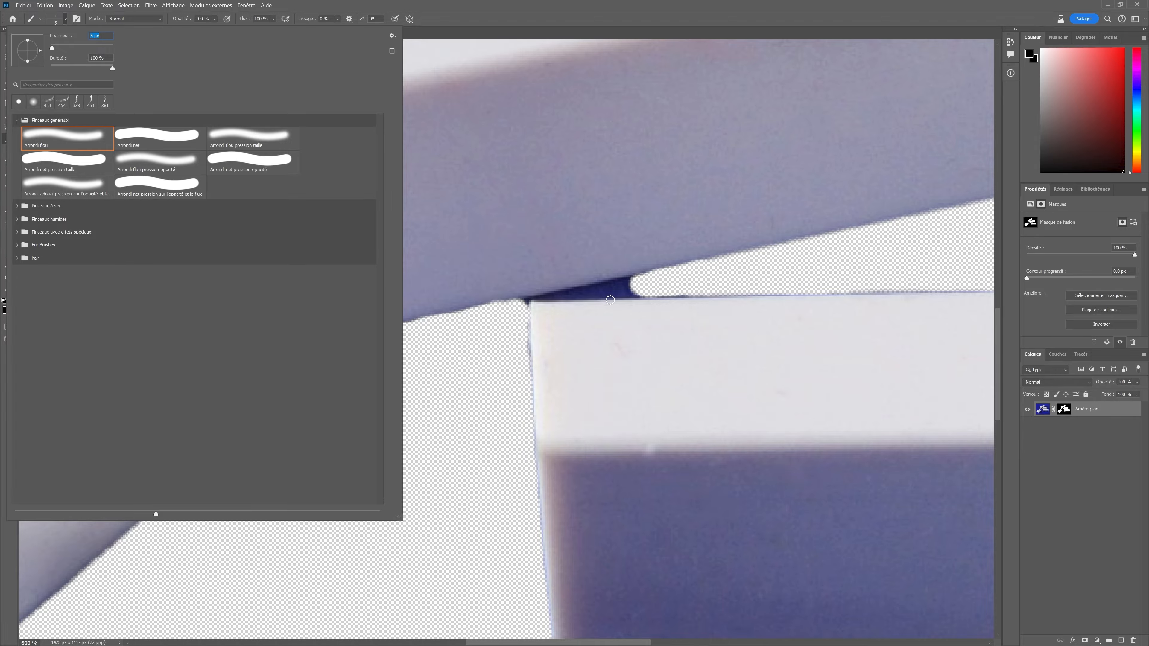
{"action": "mouse_move", "coordinate": [592, 289]}
{"action": "left_mouse_down"}
{"action": "mouse_move", "coordinate": [642, 280]}
{"action": "mouse_move", "coordinate": [557, 295]}
{"action": "mouse_move", "coordinate": [689, 284]}
{"action": "left_mouse_up"}
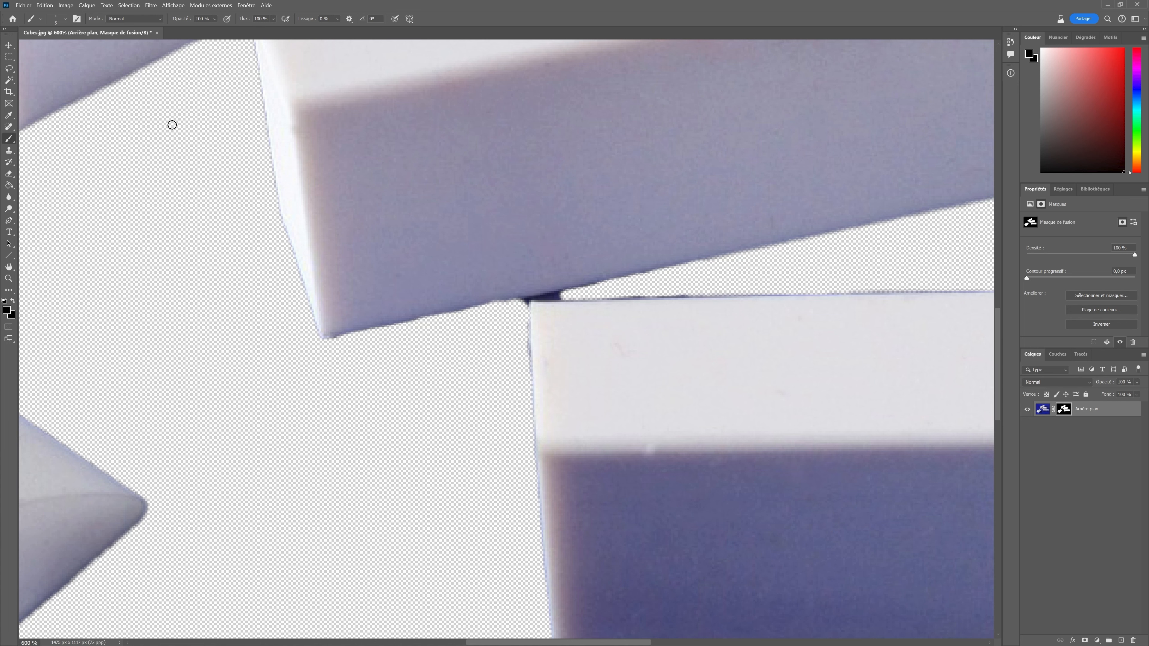
{"action": "left_click", "coordinate": [66, 20]}
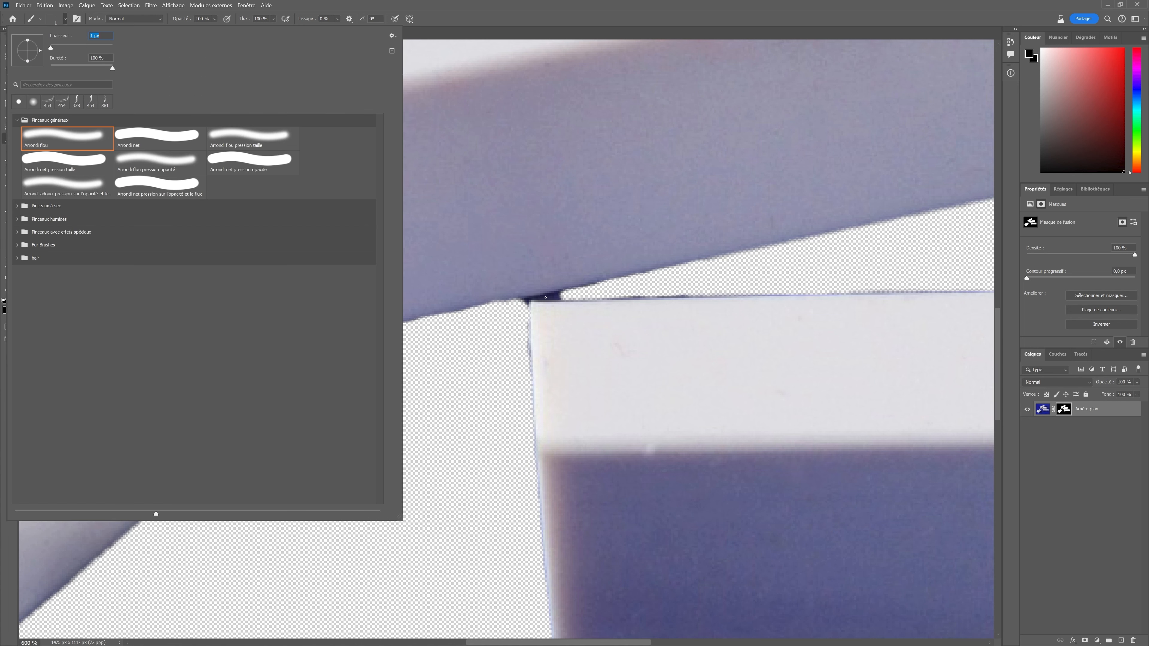
{"action": "left_click", "coordinate": [546, 297]}
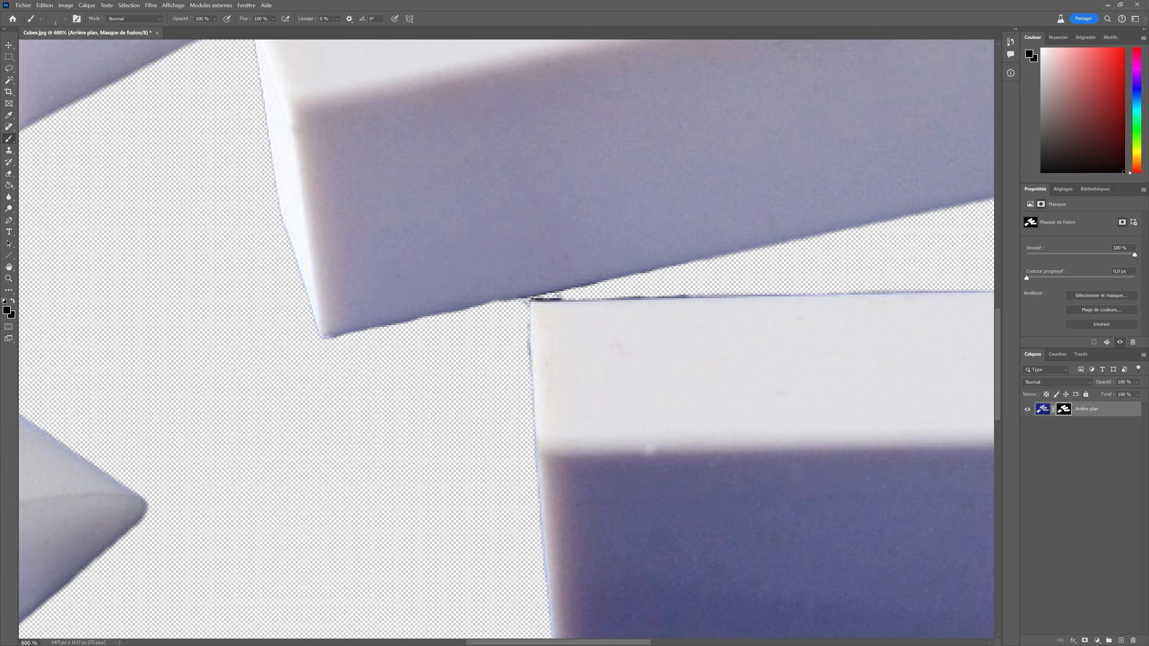
Set the foreground colour to ffffff.
{"action": "left_click", "coordinate": [4, 313]}
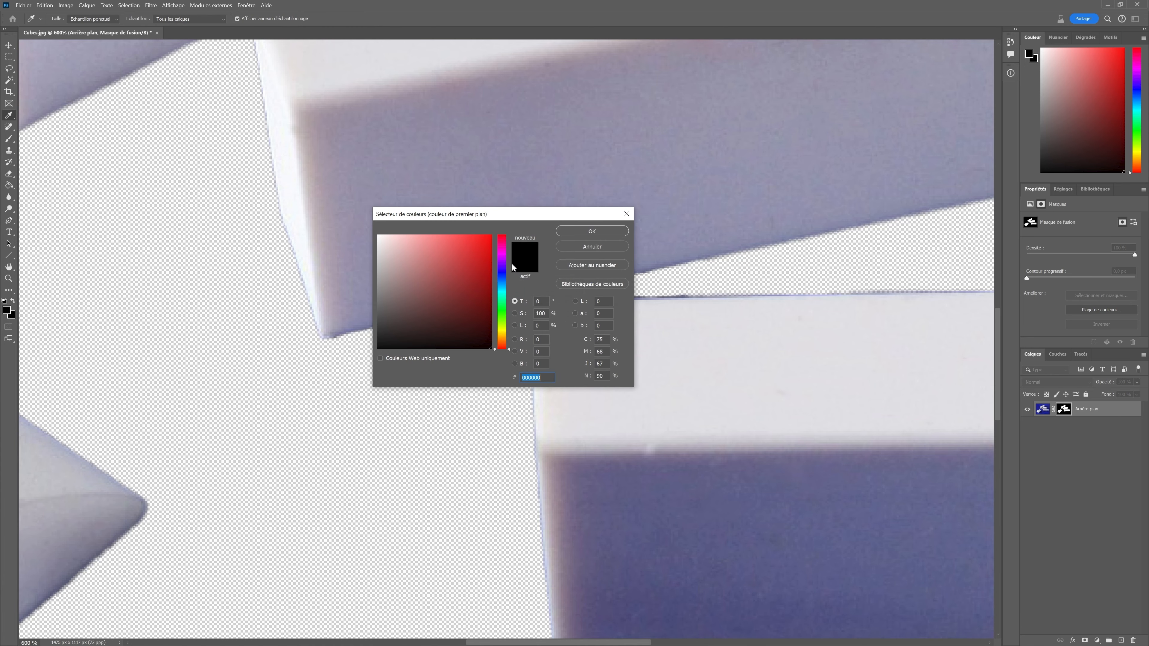
{"action": "type", "text": "ffffff"}
{"action": "left_click", "coordinate": [603, 230]}
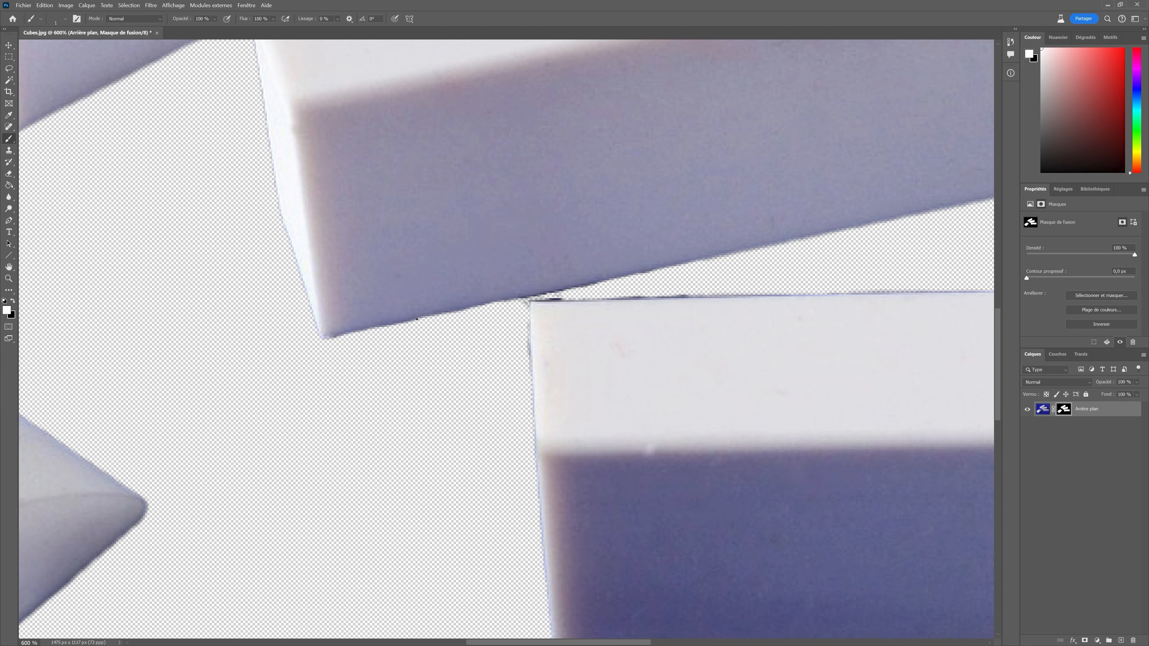
Undo the last brush stroke.
{"action": "left_click", "coordinate": [48, 6]}
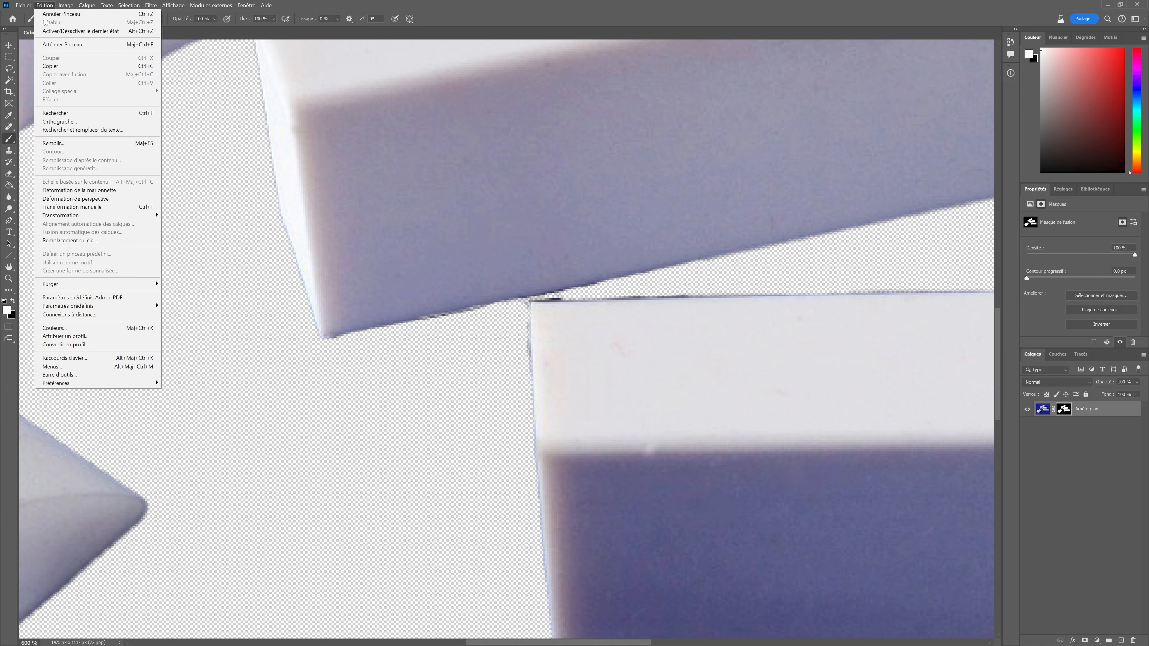
{"action": "left_click", "coordinate": [57, 15]}
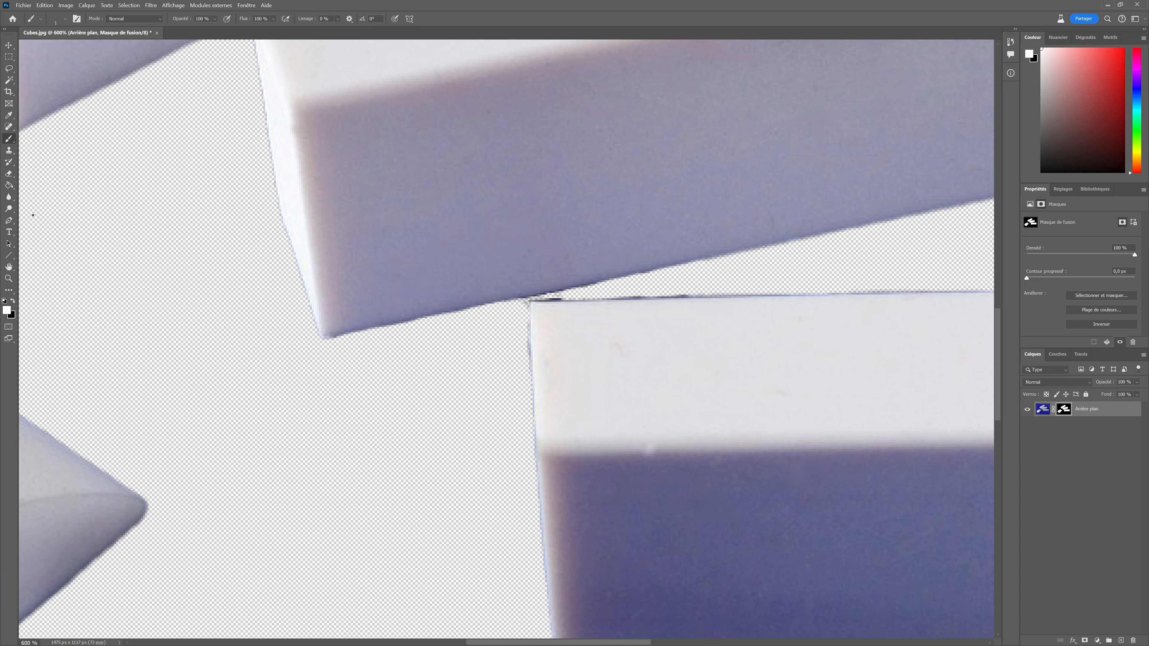
Swap back to black and paint along the edges where the top and middle erasers meet.
{"action": "left_click", "coordinate": [7, 310]}
{"action": "left_click_drag", "start_coordinate": [469, 340], "coordinate": [494, 362]}
{"action": "left_click", "coordinate": [572, 232]}
{"action": "left_click_drag", "start_coordinate": [558, 298], "coordinate": [714, 292]}
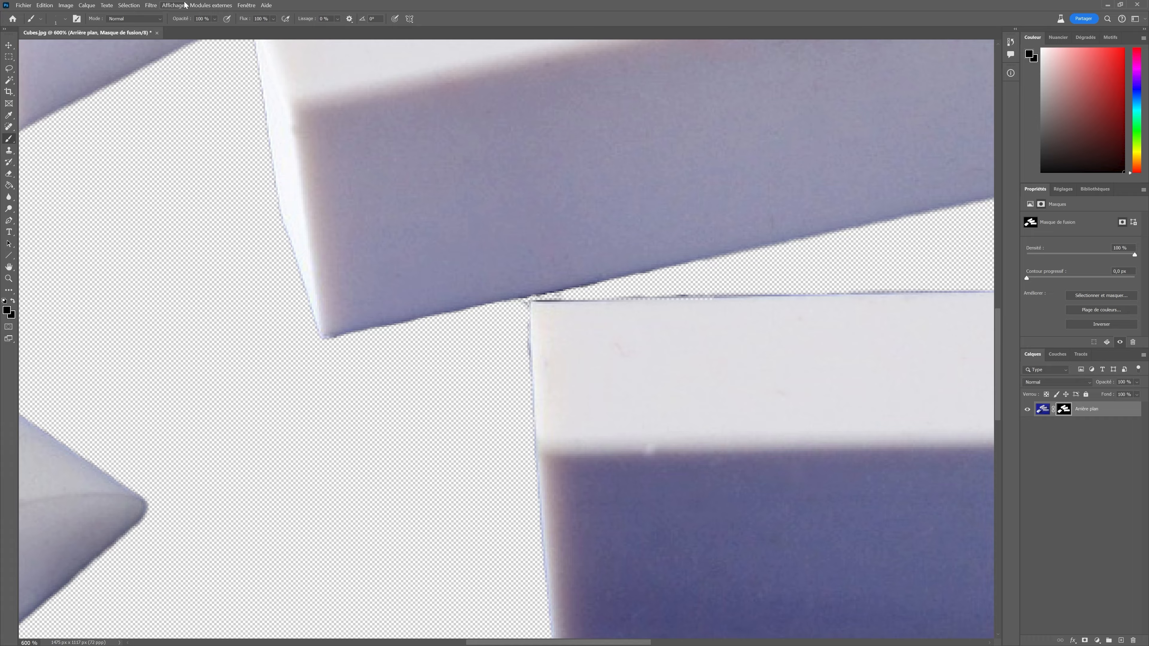
Zoom out to 500% and paint out the blue shadow beneath the bottom eraser's lower edge.
{"action": "left_click", "coordinate": [174, 5]}
{"action": "left_click", "coordinate": [200, 78]}
{"action": "scroll", "coordinate": [565, 362], "scroll_direction": "down", "scroll_amount": 6}
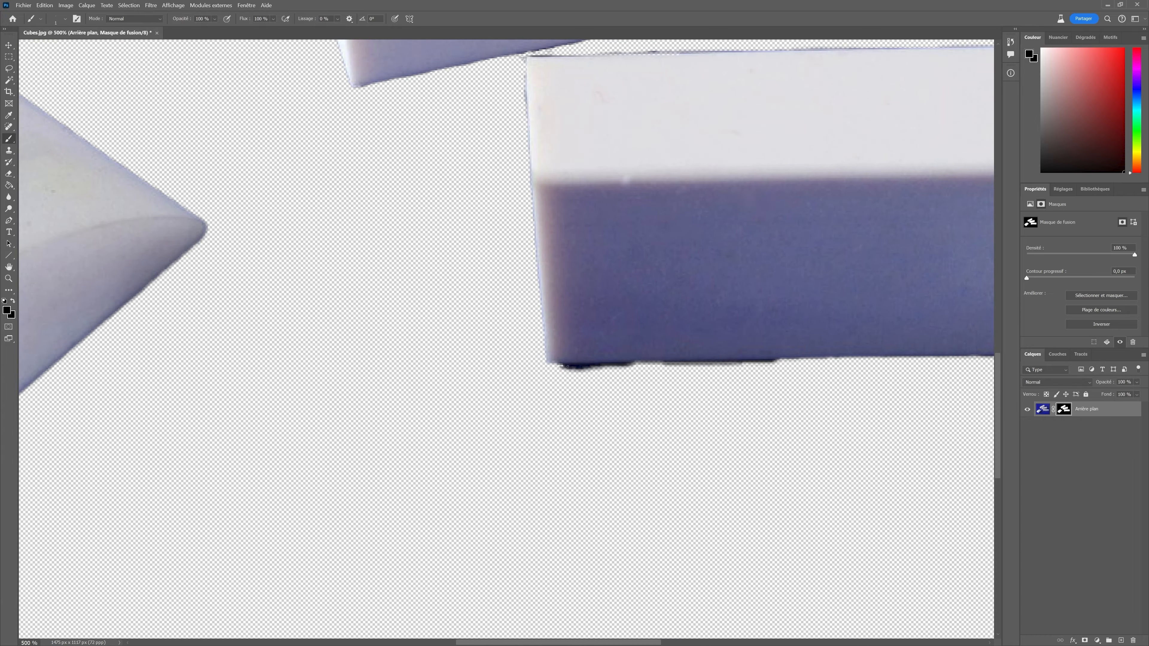
{"action": "left_click_drag", "start_coordinate": [560, 364], "coordinate": [805, 361]}
{"action": "left_click_drag", "start_coordinate": [556, 364], "coordinate": [812, 361]}
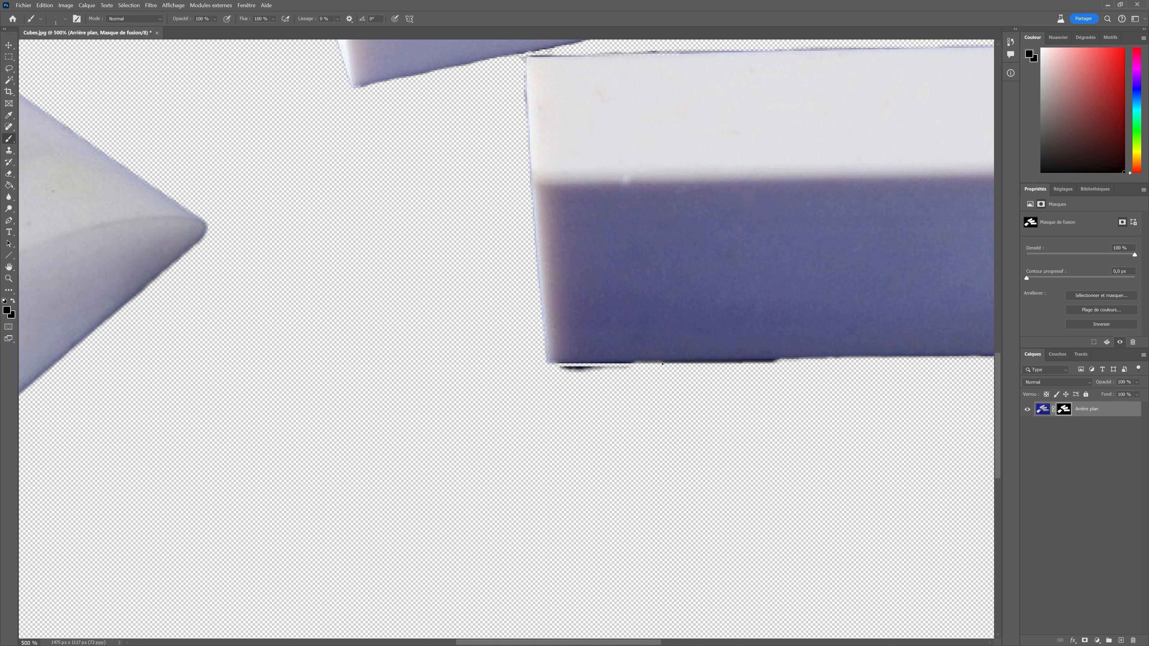
{"action": "left_click_drag", "start_coordinate": [661, 364], "coordinate": [752, 361]}
Resize the brush and repaint the leftover shadow along the bottom eraser's lower edge.
{"action": "left_click", "coordinate": [52, 22]}
{"action": "left_click_drag", "start_coordinate": [54, 49], "coordinate": [58, 47]}
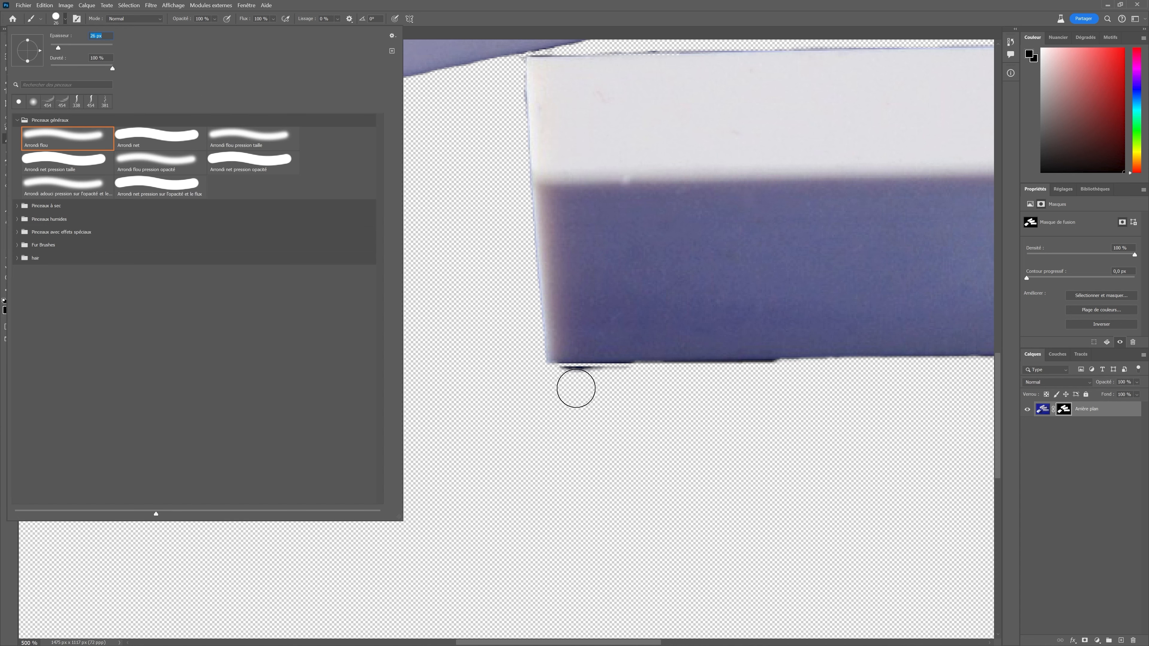
{"action": "left_click", "coordinate": [560, 386]}
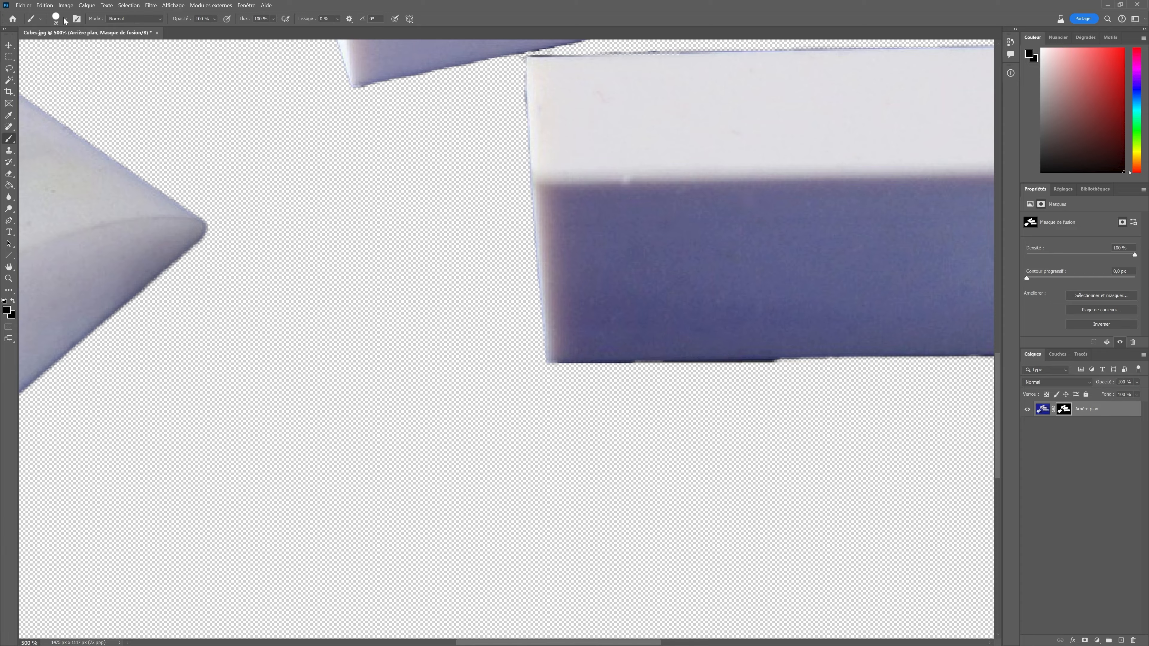
{"action": "left_click", "coordinate": [52, 22]}
{"action": "left_click_drag", "start_coordinate": [57, 47], "coordinate": [53, 47]}
{"action": "left_click", "coordinate": [576, 388]}
{"action": "left_click_drag", "start_coordinate": [566, 367], "coordinate": [761, 367]}
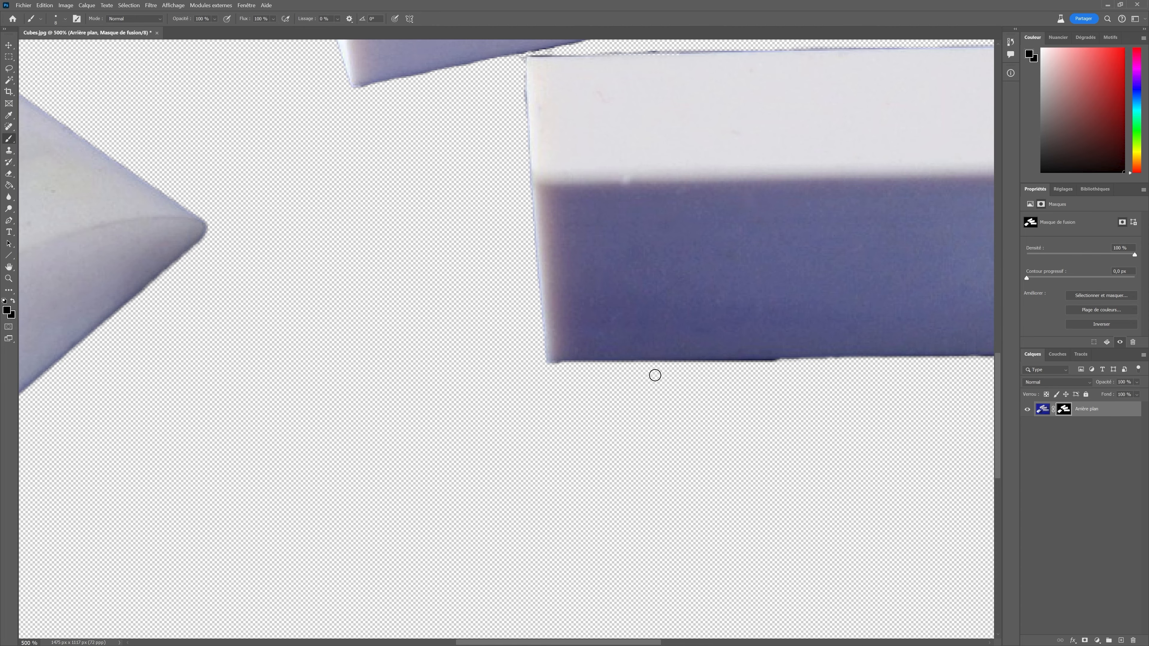
{"action": "left_click", "coordinate": [544, 368], "text": "shift"}
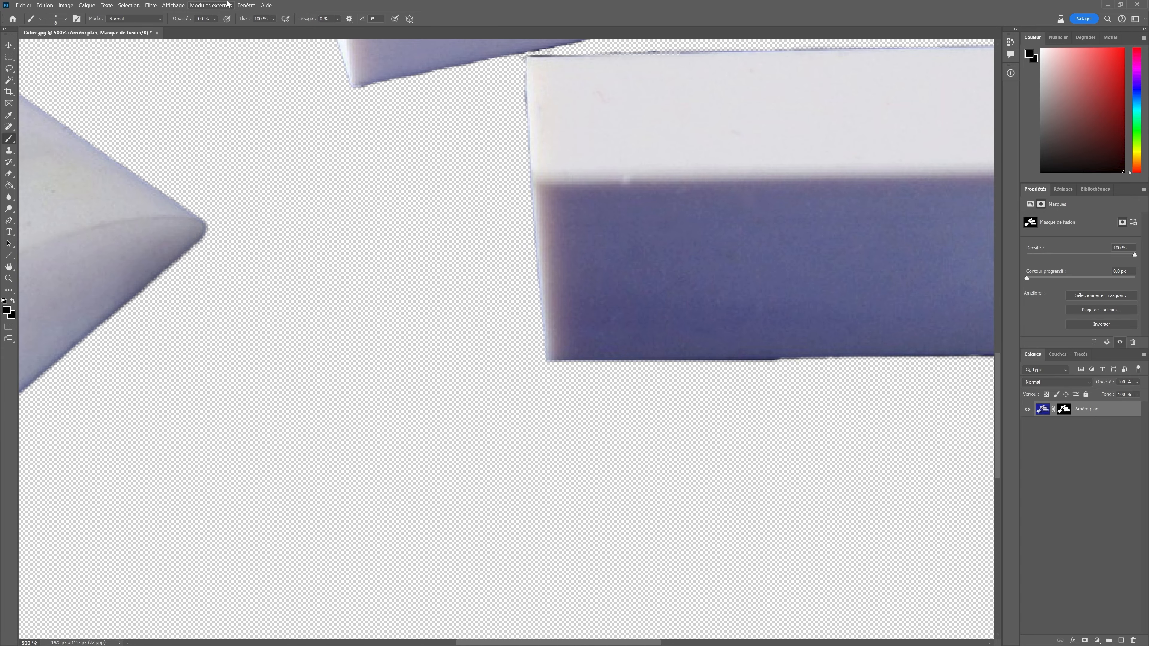
Fit the view and touch up the bottom eraser's base edge, undoing one stroke and repainting it.
{"action": "left_click", "coordinate": [173, 6]}
{"action": "left_click", "coordinate": [190, 83]}
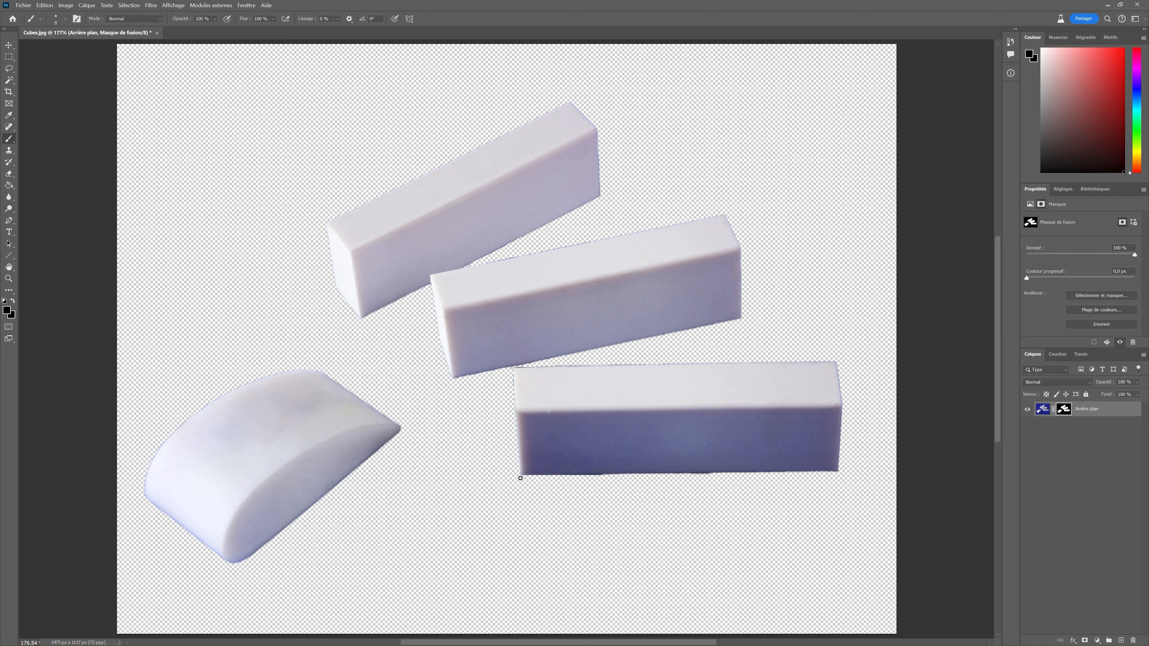
{"action": "left_click_drag", "start_coordinate": [526, 476], "coordinate": [774, 484]}
{"action": "left_click_drag", "start_coordinate": [690, 475], "coordinate": [790, 477]}
{"action": "left_click", "coordinate": [45, 5]}
{"action": "left_click", "coordinate": [53, 15]}
{"action": "left_click_drag", "start_coordinate": [665, 482], "coordinate": [457, 481]}
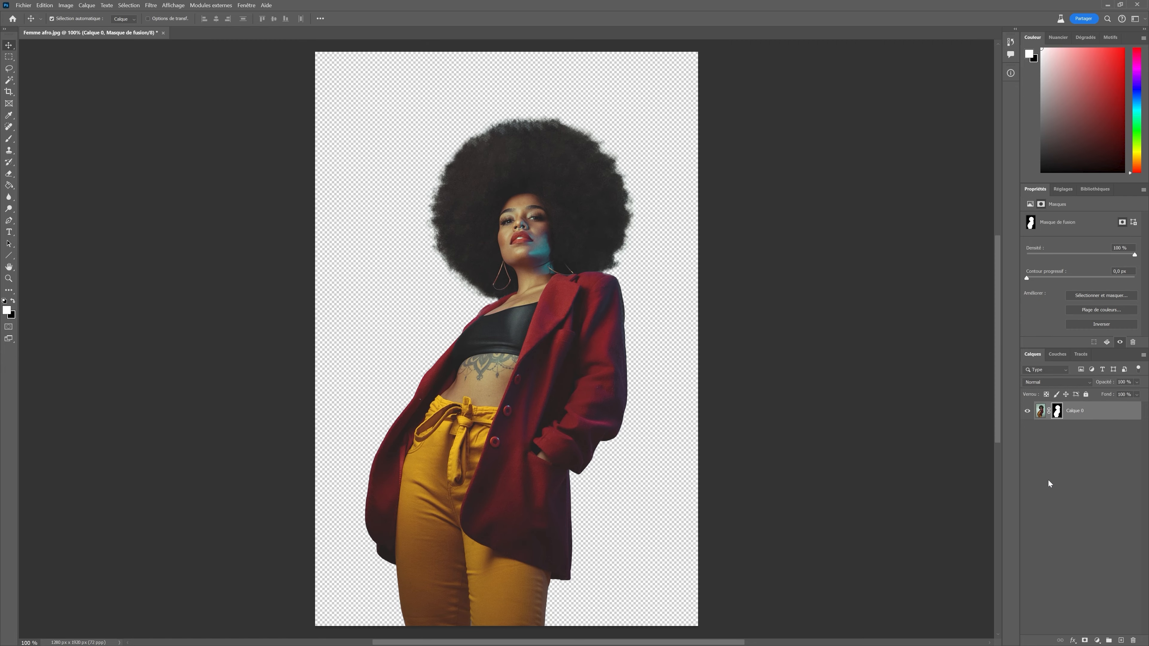
In the Femme afro image, disable and re-enable the layer mask to compare the cutout.
{"action": "left_click", "coordinate": [1057, 412], "text": "shift"}
{"action": "left_click", "coordinate": [1056, 412], "text": "shift"}
{"action": "left_click", "coordinate": [1056, 413], "text": "shift"}
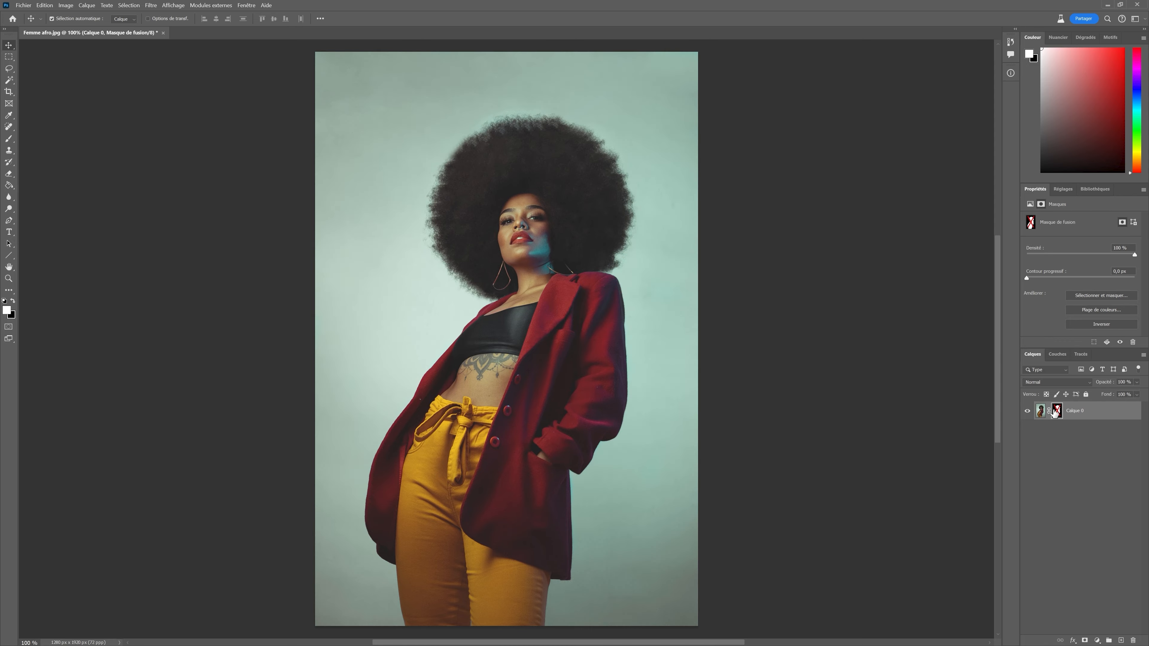
{"action": "left_click", "coordinate": [1054, 412], "text": "shift"}
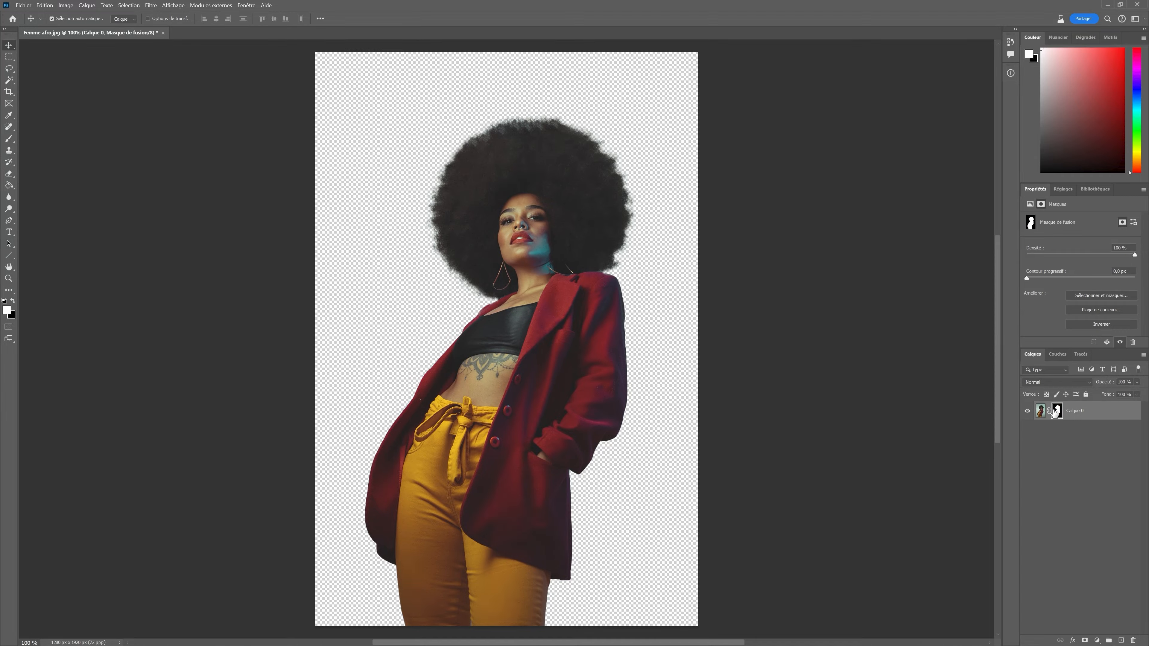
Zoom in to 200% and add a new layer placed below Calque 0.
{"action": "left_click", "coordinate": [173, 5]}
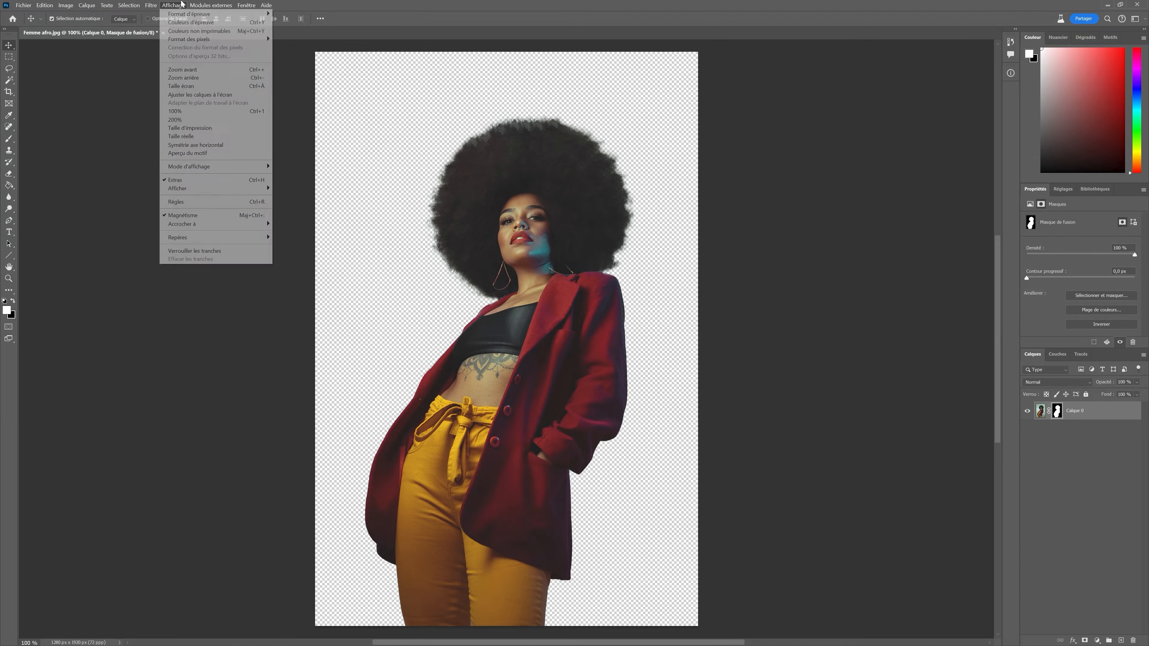
{"action": "left_click", "coordinate": [196, 70]}
{"action": "scroll", "coordinate": [328, 274], "scroll_direction": "up", "scroll_amount": 5}
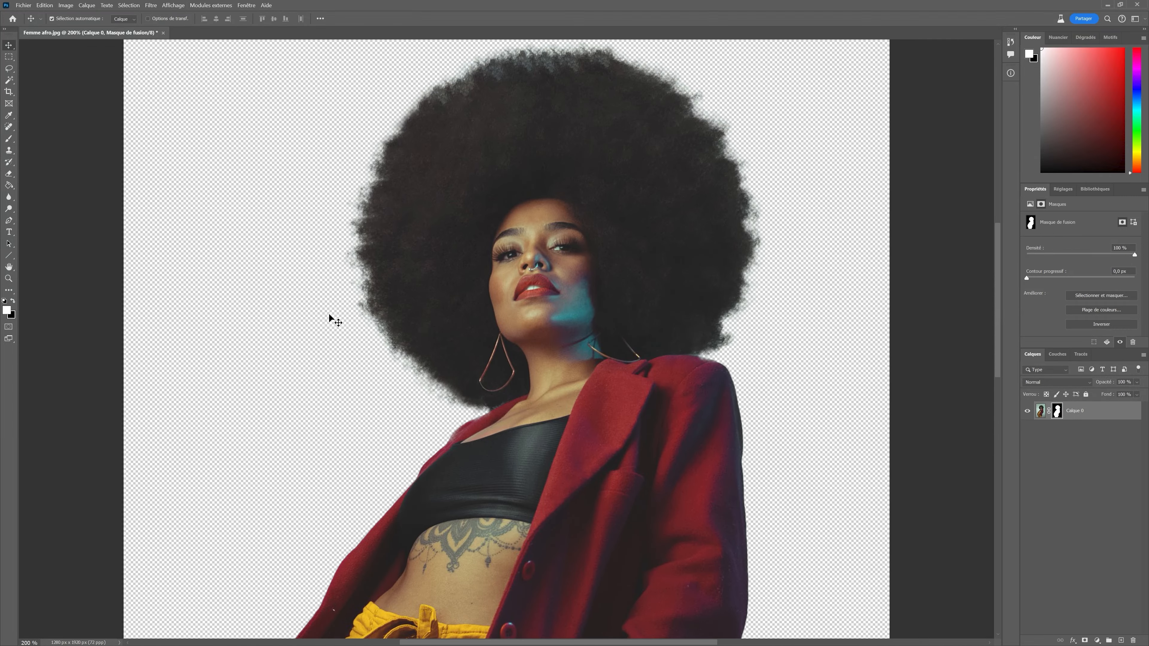
{"action": "scroll", "coordinate": [334, 319], "scroll_direction": "up", "scroll_amount": 3}
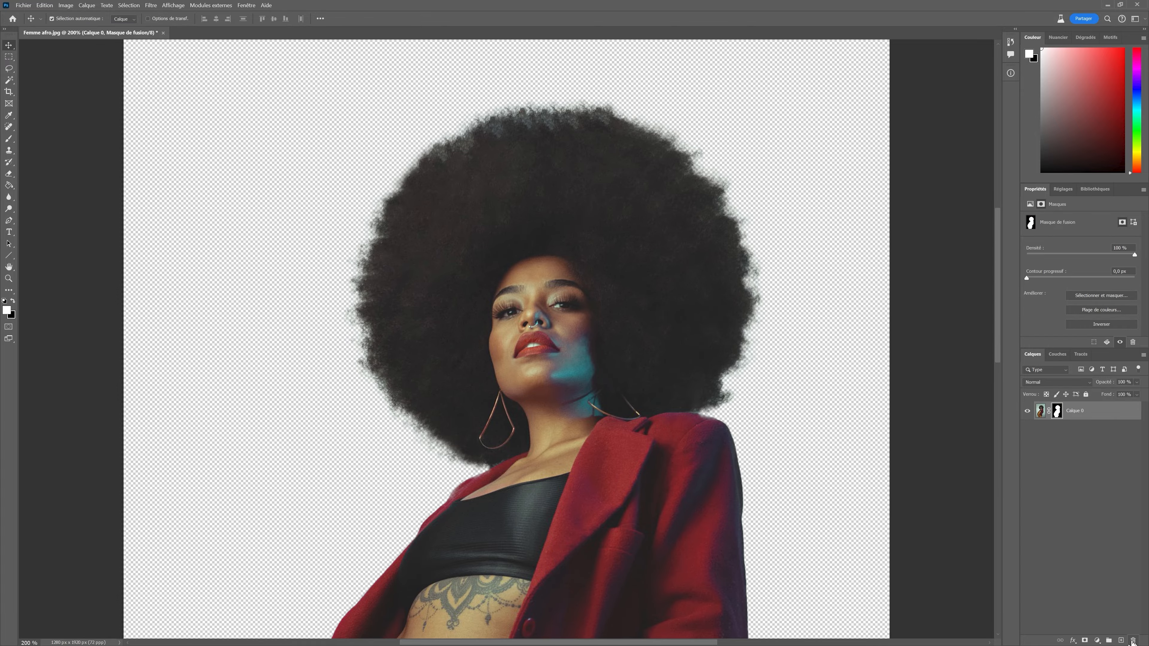
{"action": "left_click", "coordinate": [1120, 641]}
{"action": "left_click_drag", "start_coordinate": [1064, 402], "coordinate": [1067, 438]}
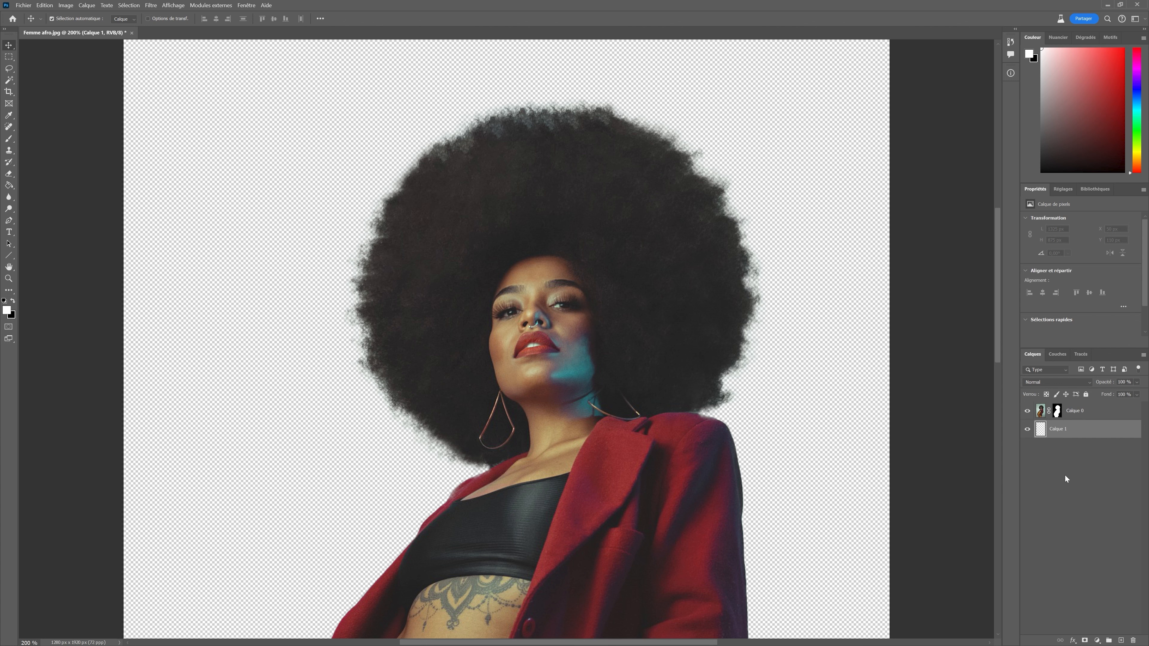
Sample the dark hair colour and choose the curly hair 2 brush from the curly hair brushes set.
{"action": "left_click", "coordinate": [10, 116]}
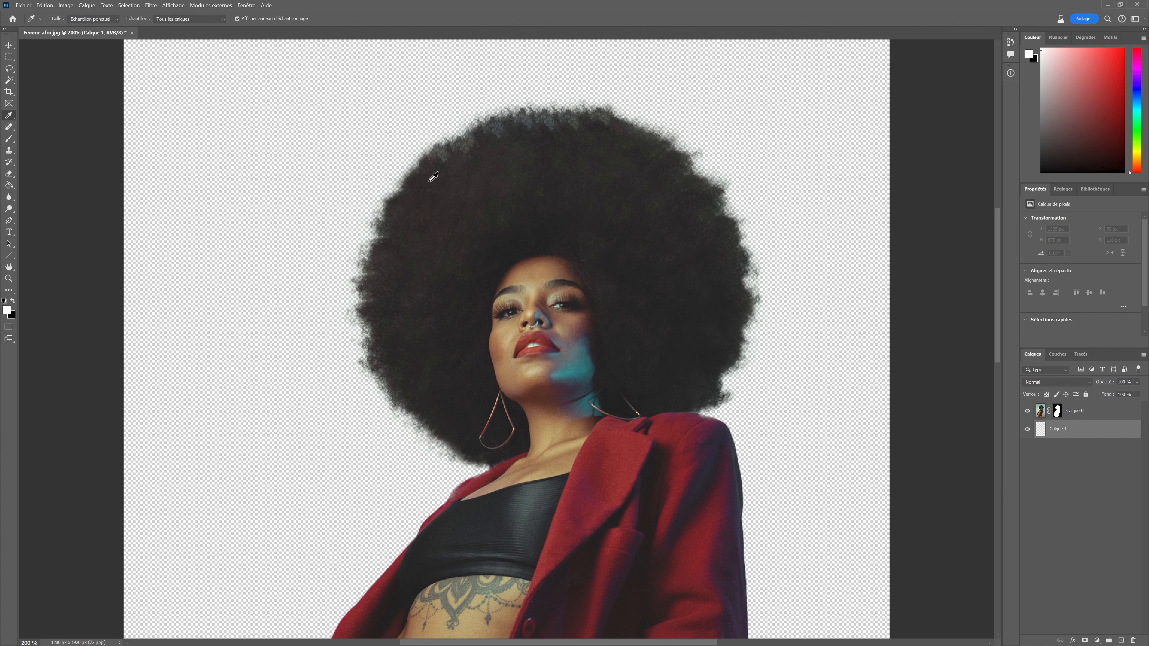
{"action": "left_click", "coordinate": [436, 172]}
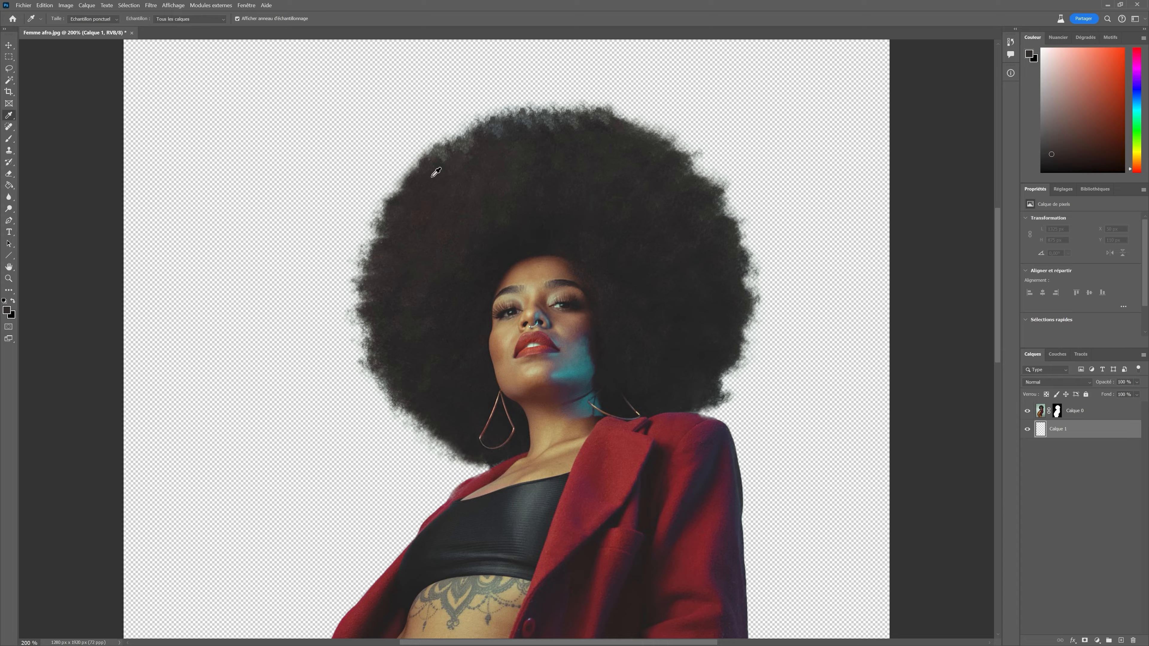
{"action": "left_click", "coordinate": [9, 139]}
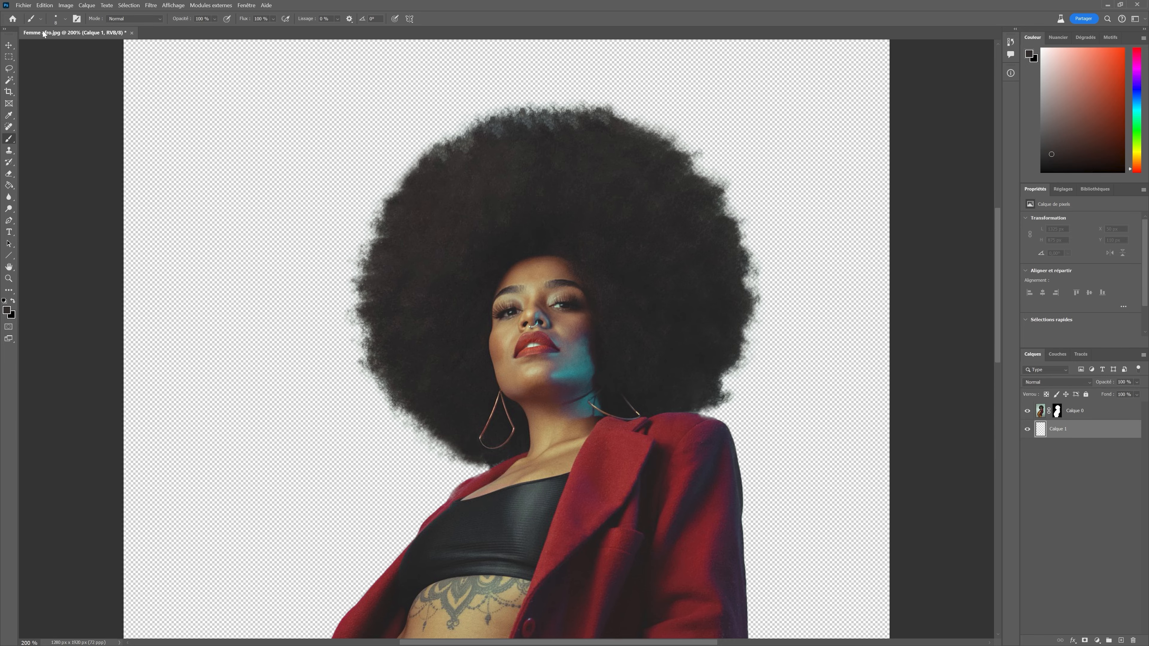
{"action": "left_click", "coordinate": [62, 19]}
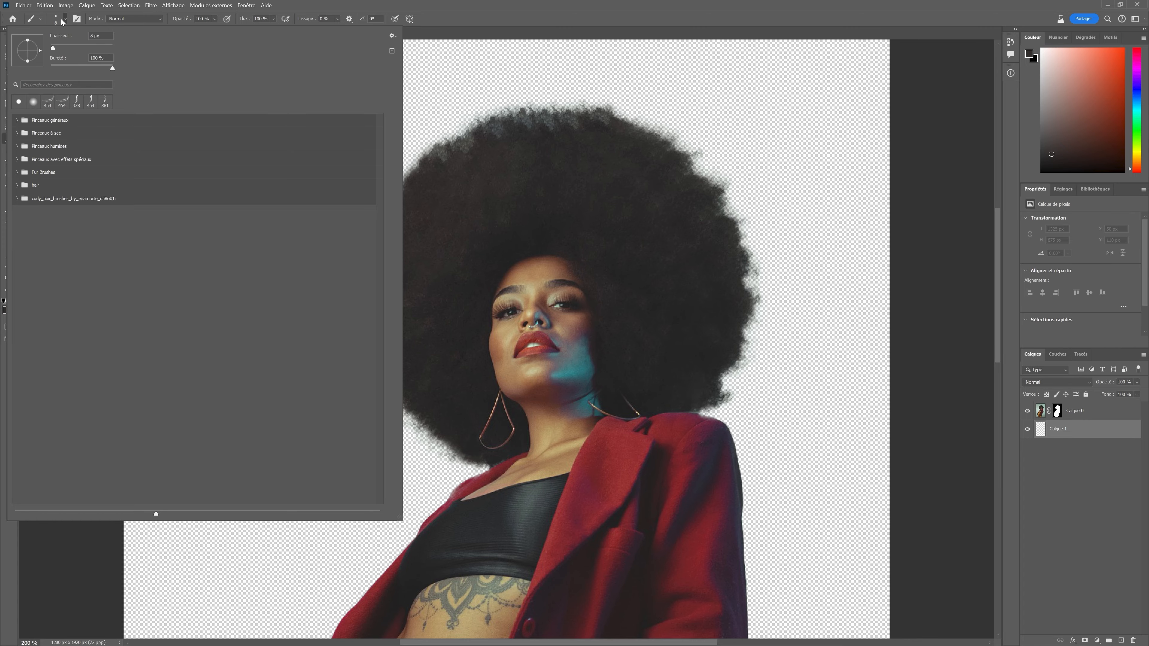
{"action": "left_click", "coordinate": [17, 199]}
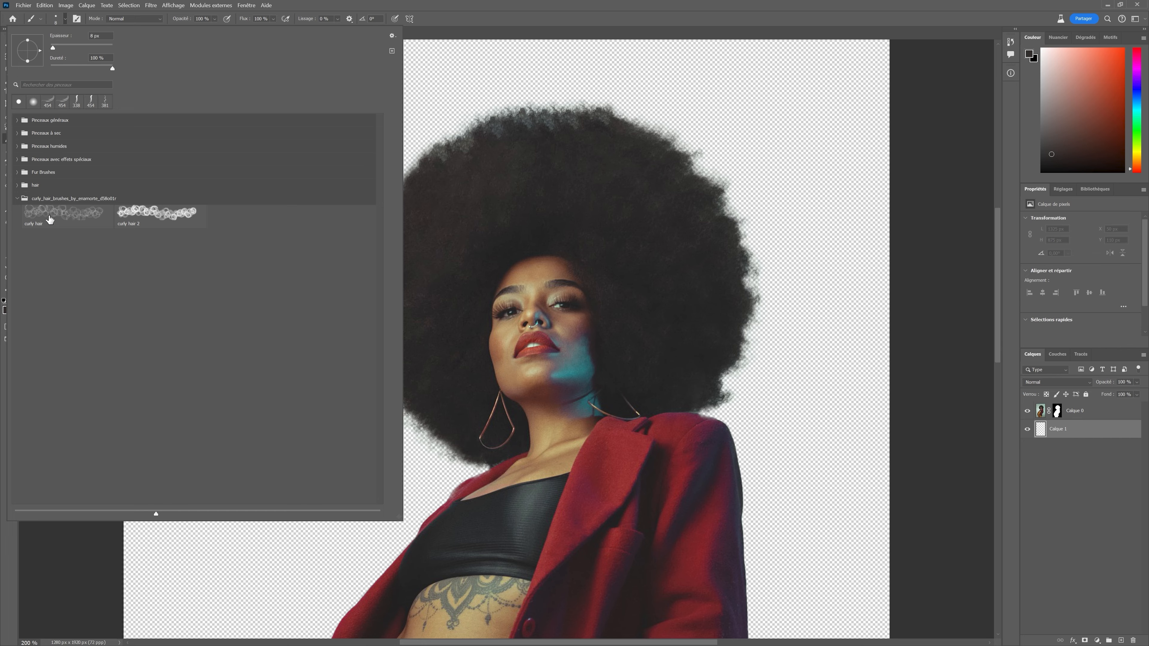
{"action": "left_click", "coordinate": [138, 212]}
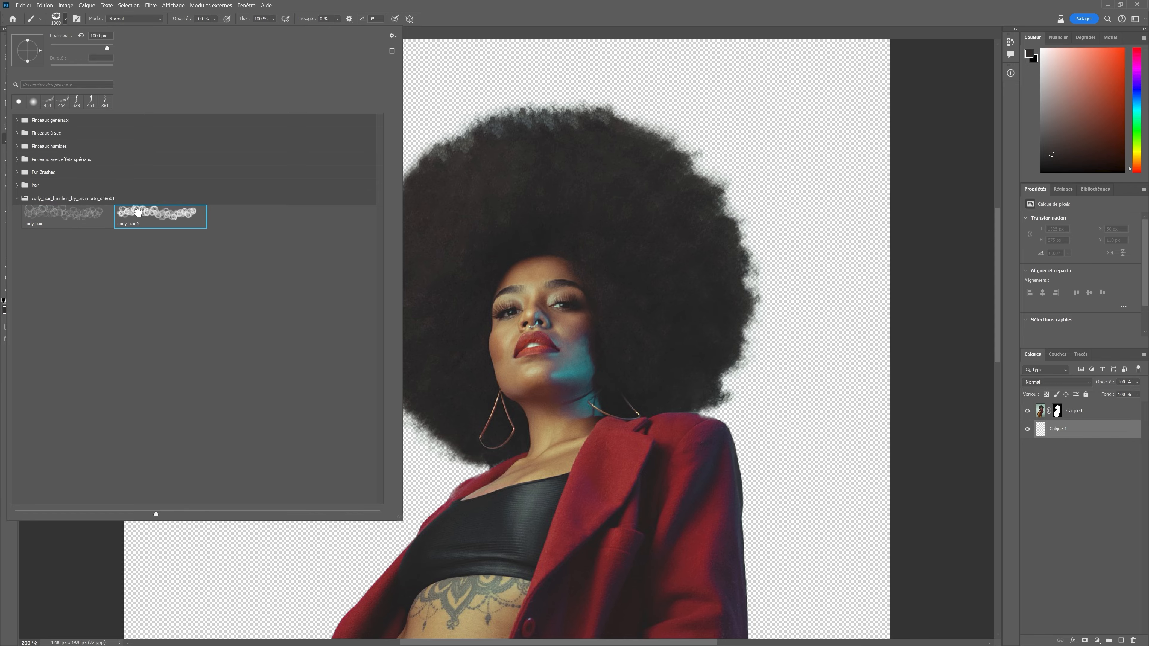
Reduce the curly hair brush size and stamp hair strands at the upper-left edge of the afro.
{"action": "left_click", "coordinate": [67, 19]}
{"action": "left_click", "coordinate": [66, 21]}
{"action": "left_click_drag", "start_coordinate": [108, 46], "coordinate": [97, 47]}
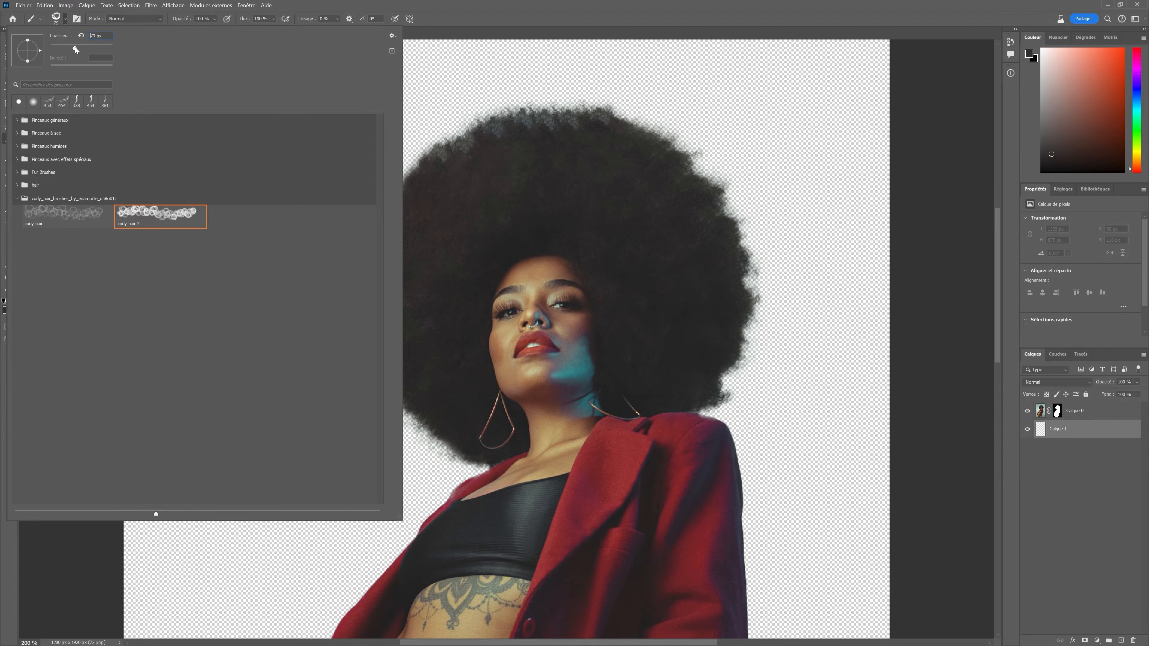
{"action": "left_click", "coordinate": [456, 137]}
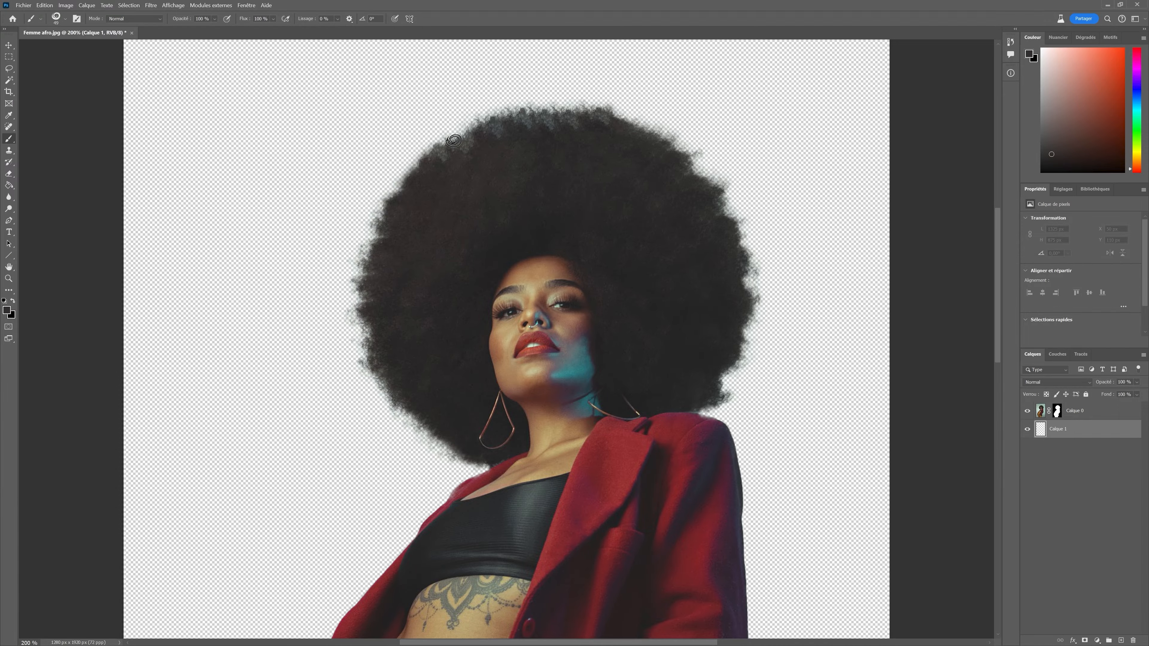
{"action": "left_click_drag", "start_coordinate": [461, 136], "coordinate": [468, 133]}
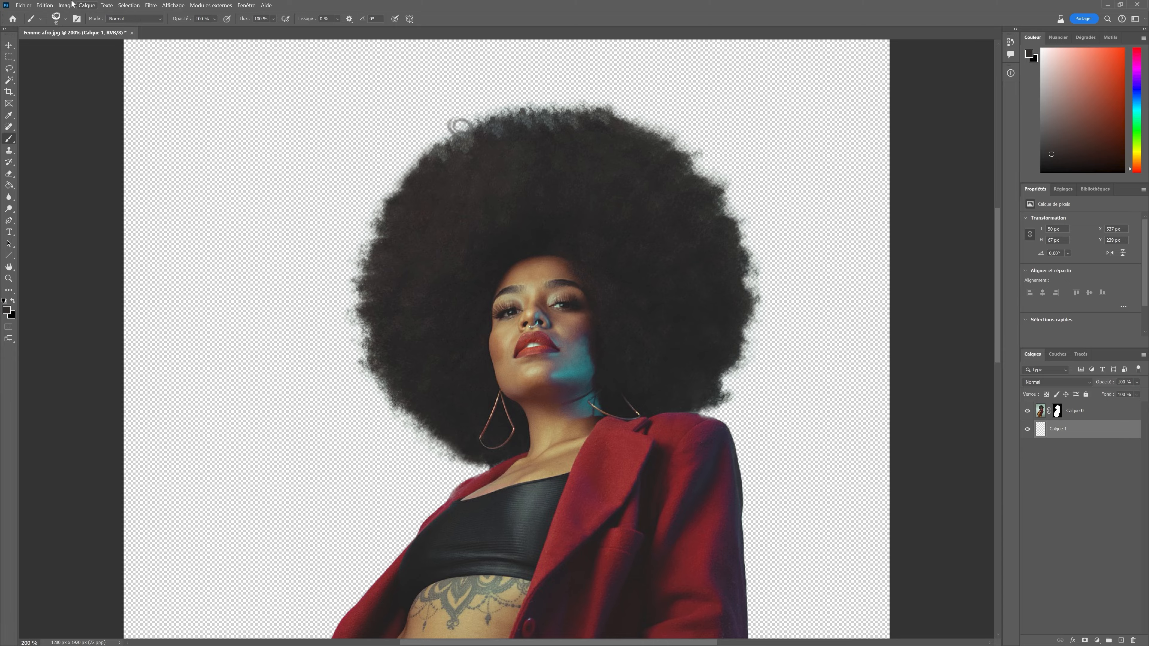
{"action": "left_click", "coordinate": [47, 5]}
{"action": "left_click", "coordinate": [45, 5]}
{"action": "left_click", "coordinate": [45, 5]}
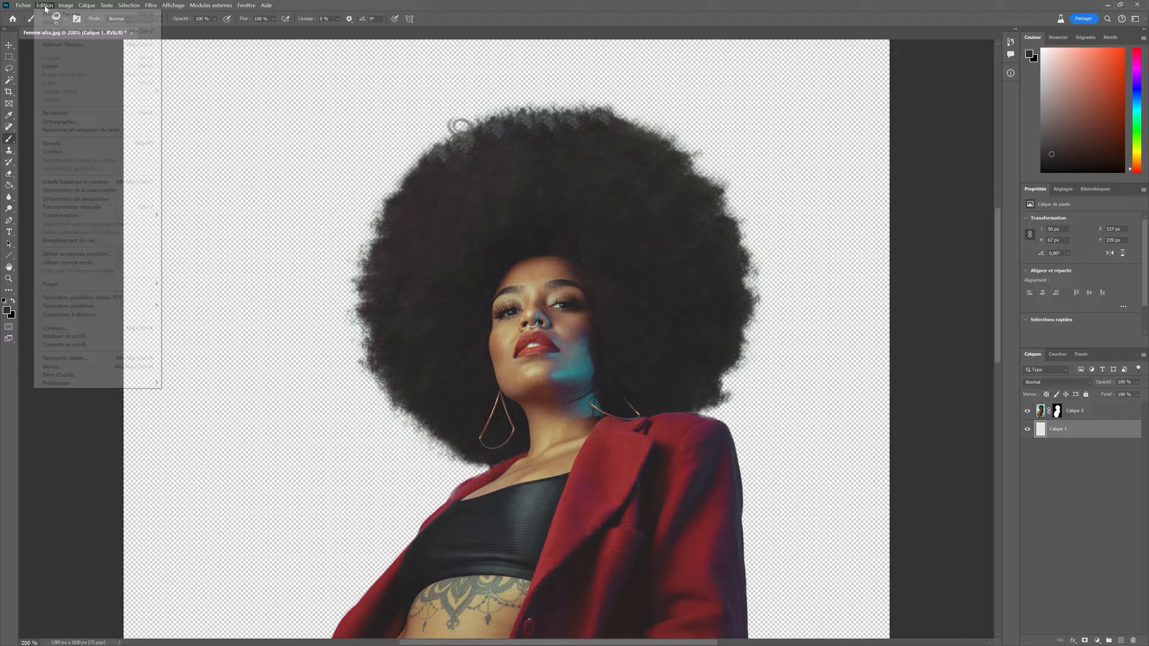
{"action": "left_click", "coordinate": [63, 13]}
Stamp curly hair strands with the curly hair 2 brush at the upper-left edge of the afro.
{"action": "left_click", "coordinate": [66, 19]}
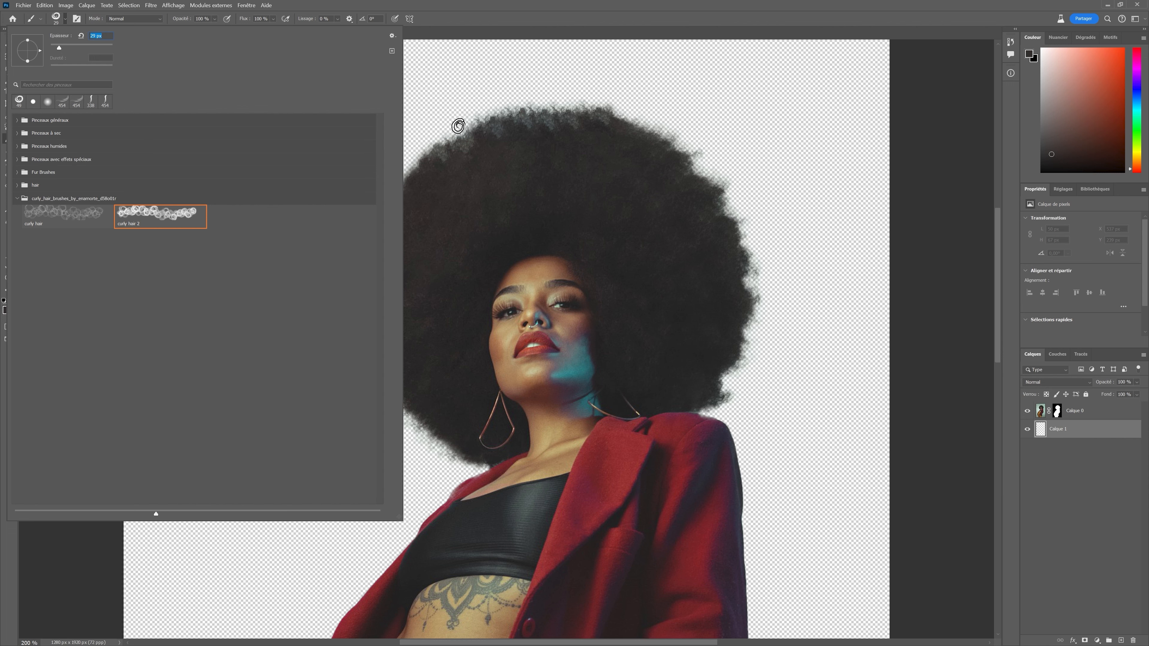
{"action": "left_click", "coordinate": [465, 134]}
{"action": "mouse_move", "coordinate": [465, 134]}
{"action": "left_mouse_down"}
{"action": "mouse_move", "coordinate": [450, 150]}
{"action": "mouse_move", "coordinate": [493, 116]}
{"action": "mouse_move", "coordinate": [521, 113]}
{"action": "left_mouse_up"}
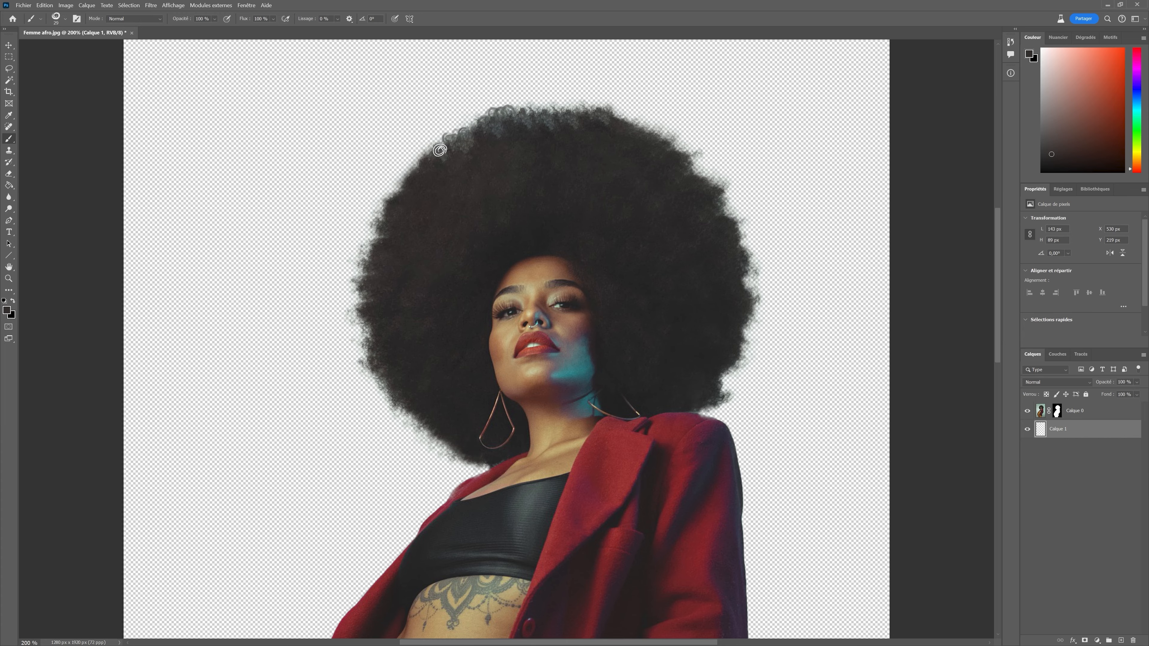
{"action": "left_click_drag", "start_coordinate": [438, 162], "coordinate": [439, 162]}
Rotate the curly hair brush tip and stamp more curls along the upper-left edge of the afro.
{"action": "left_click", "coordinate": [66, 19]}
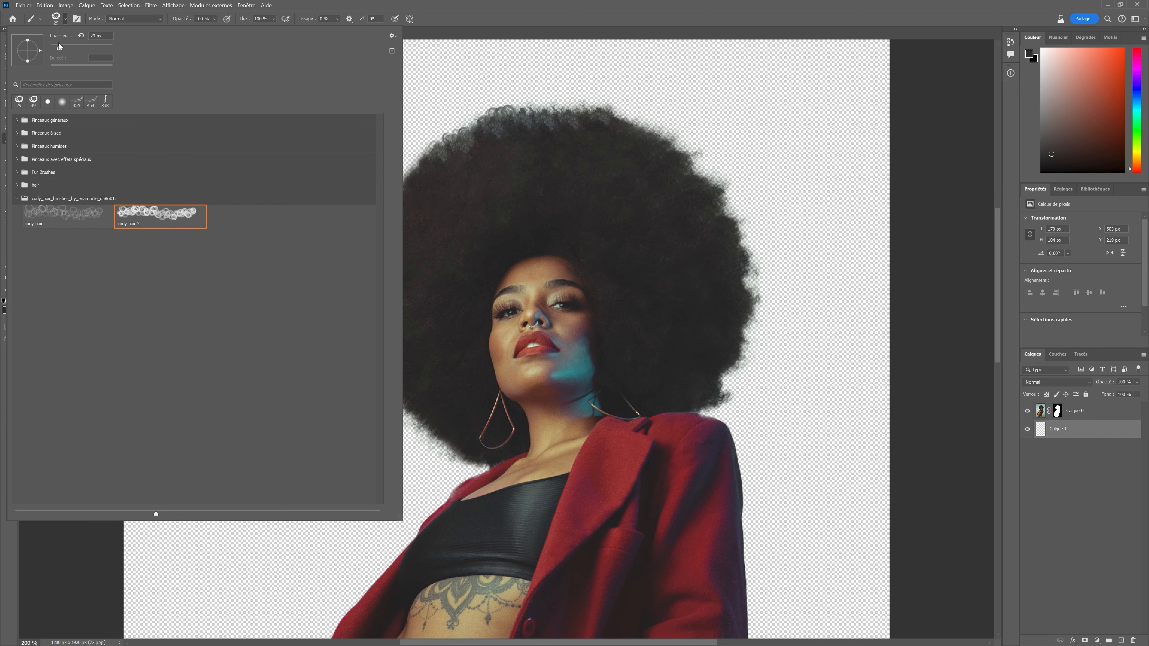
{"action": "left_click_drag", "start_coordinate": [57, 47], "coordinate": [55, 48]}
{"action": "left_click", "coordinate": [461, 134]}
{"action": "left_click", "coordinate": [455, 134]}
{"action": "left_click", "coordinate": [460, 129]}
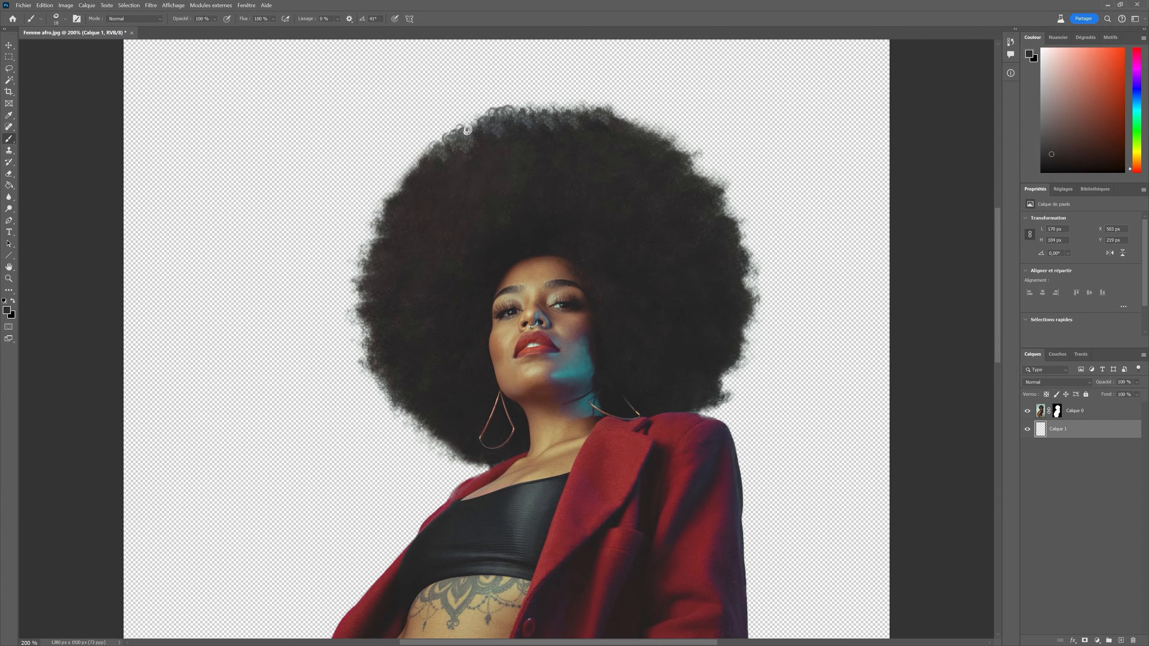
{"action": "left_click", "coordinate": [473, 123]}
{"action": "left_click", "coordinate": [414, 167]}
{"action": "left_click", "coordinate": [405, 178]}
{"action": "left_click", "coordinate": [410, 190]}
Zoom to 300% and stamp curly strands down the left edge of the afro.
{"action": "left_click", "coordinate": [173, 5]}
{"action": "left_click", "coordinate": [194, 71]}
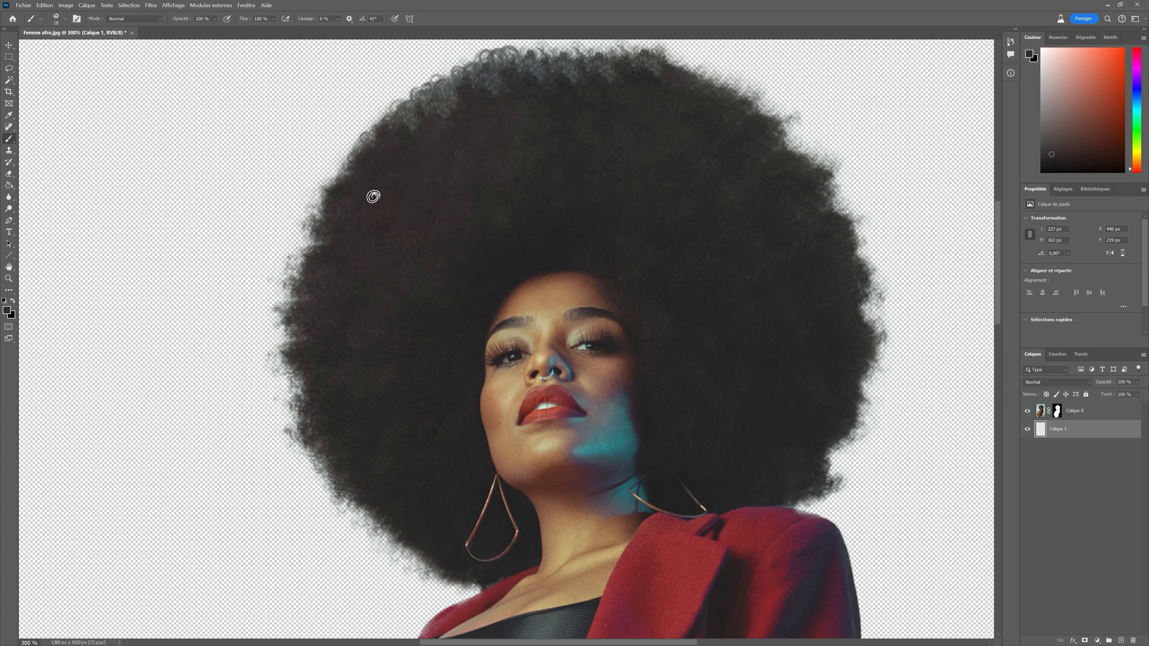
{"action": "left_click", "coordinate": [354, 169]}
{"action": "left_click", "coordinate": [345, 175]}
{"action": "left_click", "coordinate": [339, 192]}
{"action": "left_click", "coordinate": [322, 205]}
{"action": "left_click", "coordinate": [315, 221]}
{"action": "left_click", "coordinate": [310, 240]}
{"action": "left_click", "coordinate": [309, 249]}
{"action": "mouse_move", "coordinate": [319, 226]}
{"action": "left_mouse_down"}
{"action": "mouse_move", "coordinate": [297, 289]}
{"action": "mouse_move", "coordinate": [299, 301]}
{"action": "mouse_move", "coordinate": [320, 299]}
{"action": "mouse_move", "coordinate": [306, 285]}
{"action": "mouse_move", "coordinate": [293, 313]}
{"action": "left_mouse_up"}
Rotate the brush tip again and paint curly strands along the right edge of the afro.
{"action": "scroll", "coordinate": [320, 299], "scroll_direction": "down", "scroll_amount": 1}
{"action": "left_click", "coordinate": [66, 19]}
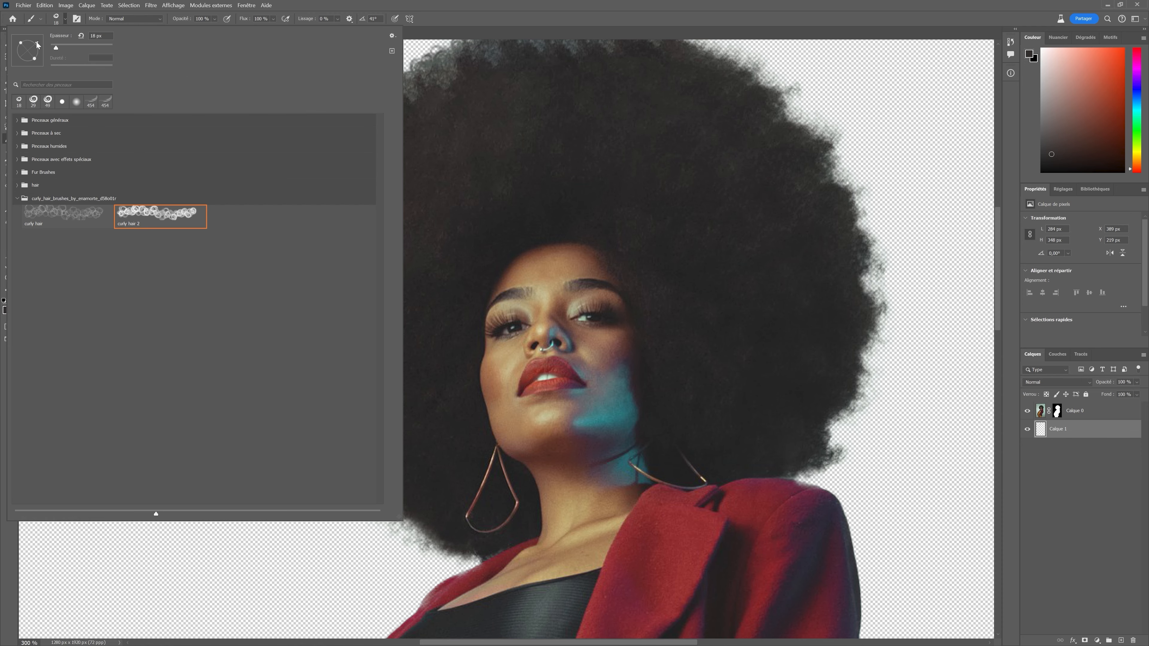
{"action": "left_click", "coordinate": [784, 115]}
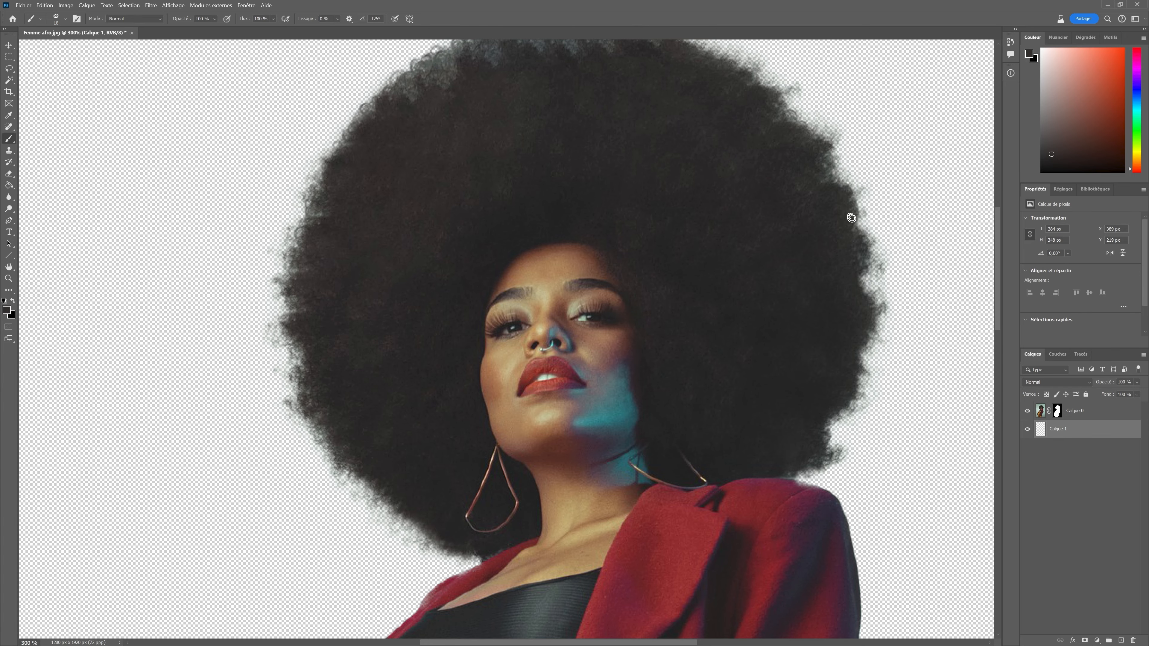
{"action": "mouse_move", "coordinate": [846, 237]}
{"action": "left_mouse_down"}
{"action": "mouse_move", "coordinate": [852, 226]}
{"action": "mouse_move", "coordinate": [859, 354]}
{"action": "mouse_move", "coordinate": [826, 450]}
{"action": "left_mouse_up"}
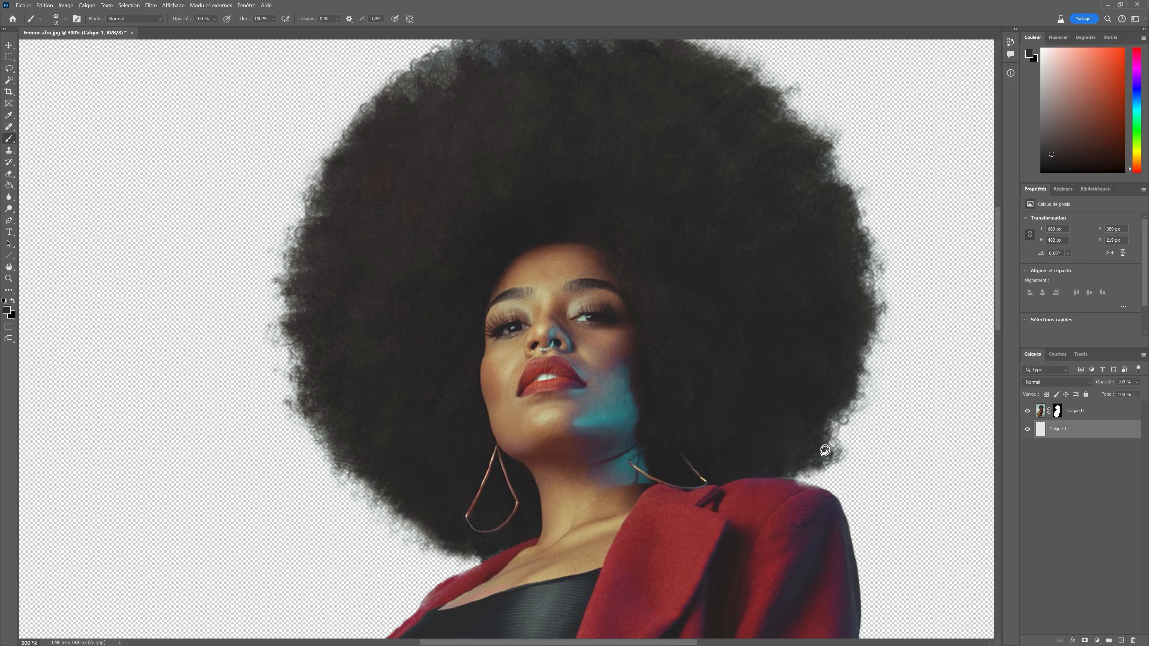
{"action": "left_click_drag", "start_coordinate": [778, 114], "coordinate": [790, 111]}
{"action": "mouse_move", "coordinate": [836, 177]}
{"action": "left_mouse_down"}
{"action": "mouse_move", "coordinate": [850, 236]}
{"action": "mouse_move", "coordinate": [845, 186]}
{"action": "mouse_move", "coordinate": [851, 196]}
{"action": "mouse_move", "coordinate": [835, 186]}
{"action": "mouse_move", "coordinate": [832, 160]}
{"action": "mouse_move", "coordinate": [843, 197]}
{"action": "mouse_move", "coordinate": [843, 184]}
{"action": "mouse_move", "coordinate": [854, 199]}
{"action": "mouse_move", "coordinate": [842, 240]}
{"action": "left_mouse_up"}
Paint curly strands along the top edge of the afro.
{"action": "scroll", "coordinate": [700, 190], "scroll_direction": "up", "scroll_amount": 3}
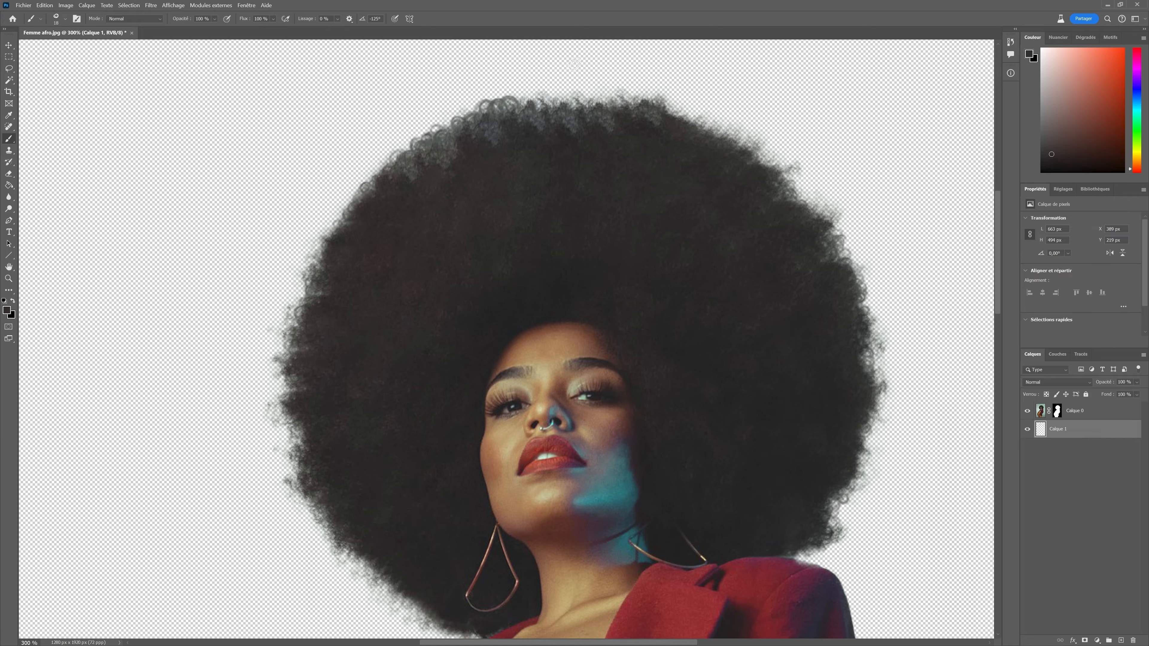
{"action": "mouse_move", "coordinate": [662, 116]}
{"action": "left_mouse_down"}
{"action": "mouse_move", "coordinate": [749, 152]}
{"action": "mouse_move", "coordinate": [803, 215]}
{"action": "left_mouse_up"}
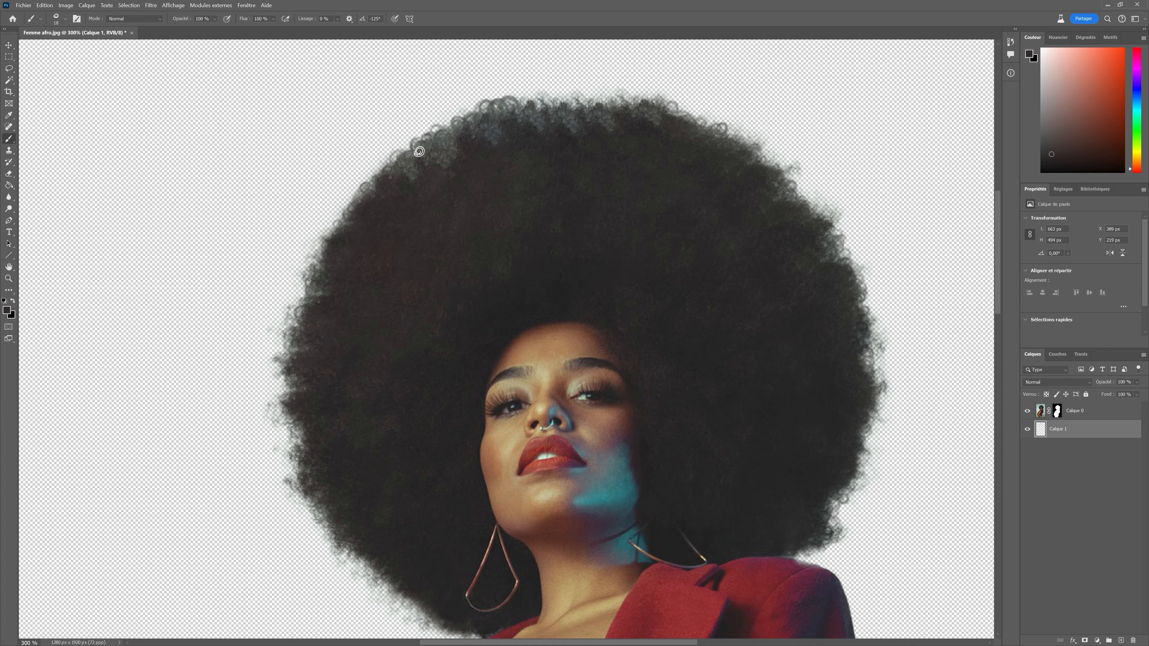
{"action": "left_click_drag", "start_coordinate": [530, 104], "coordinate": [628, 104]}
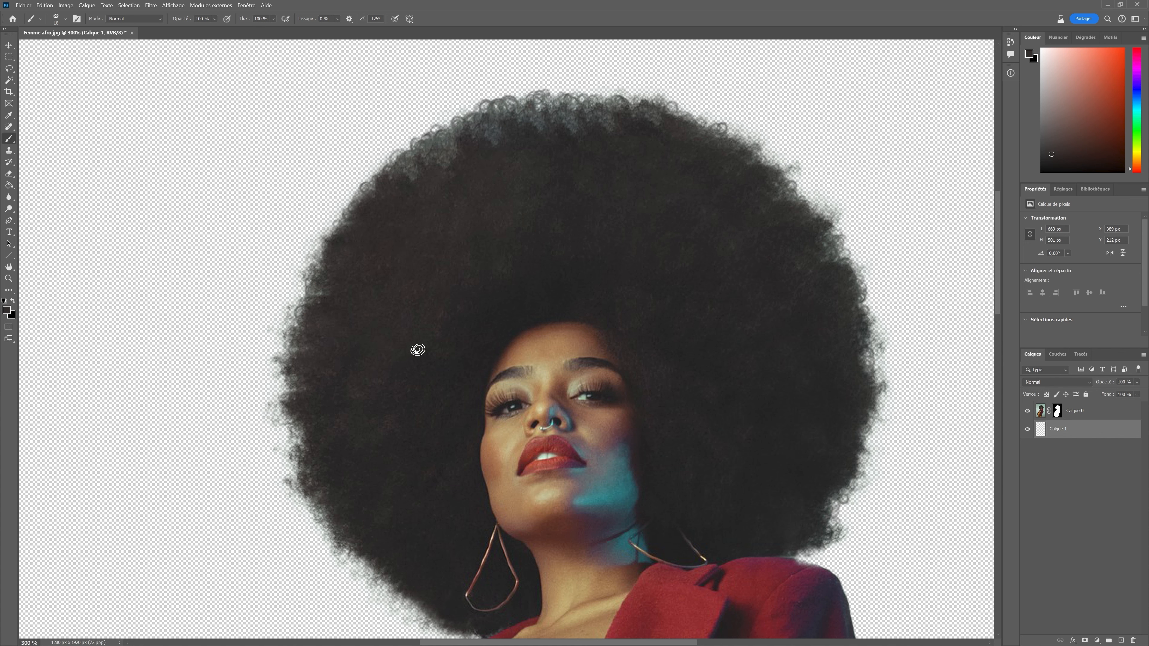
Rotate the brush tip once more and paint curly strands along the lower-left and left edges of the afro.
{"action": "scroll", "coordinate": [376, 421], "scroll_direction": "down", "scroll_amount": 3}
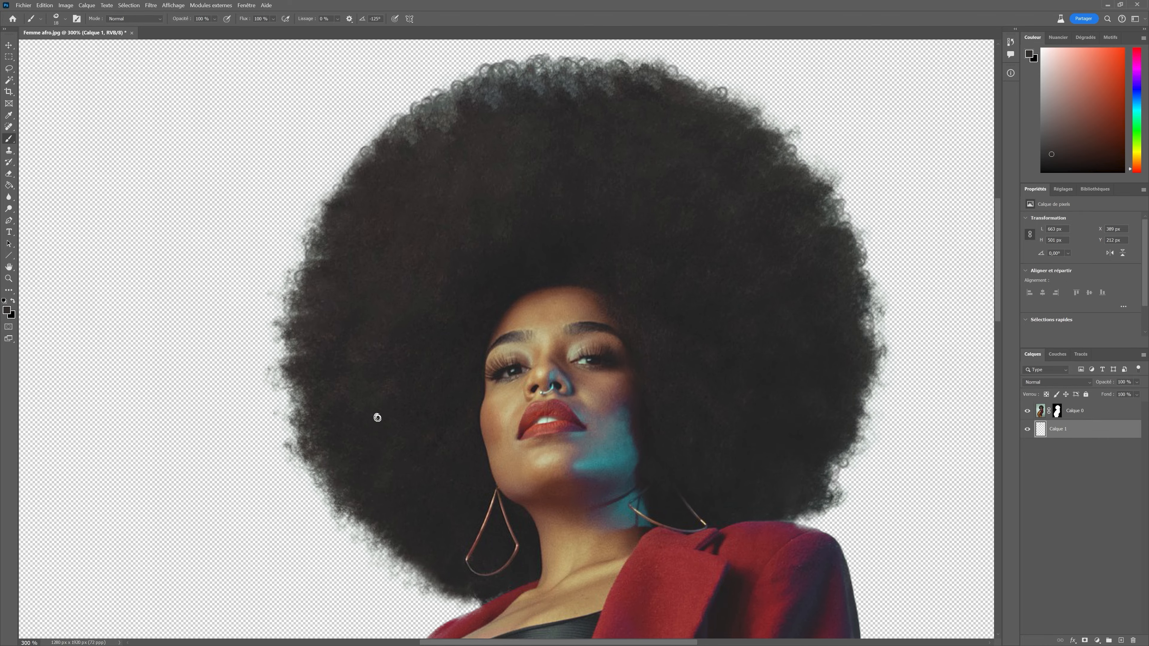
{"action": "left_click", "coordinate": [60, 19]}
{"action": "left_click_drag", "start_coordinate": [21, 61], "coordinate": [15, 48]}
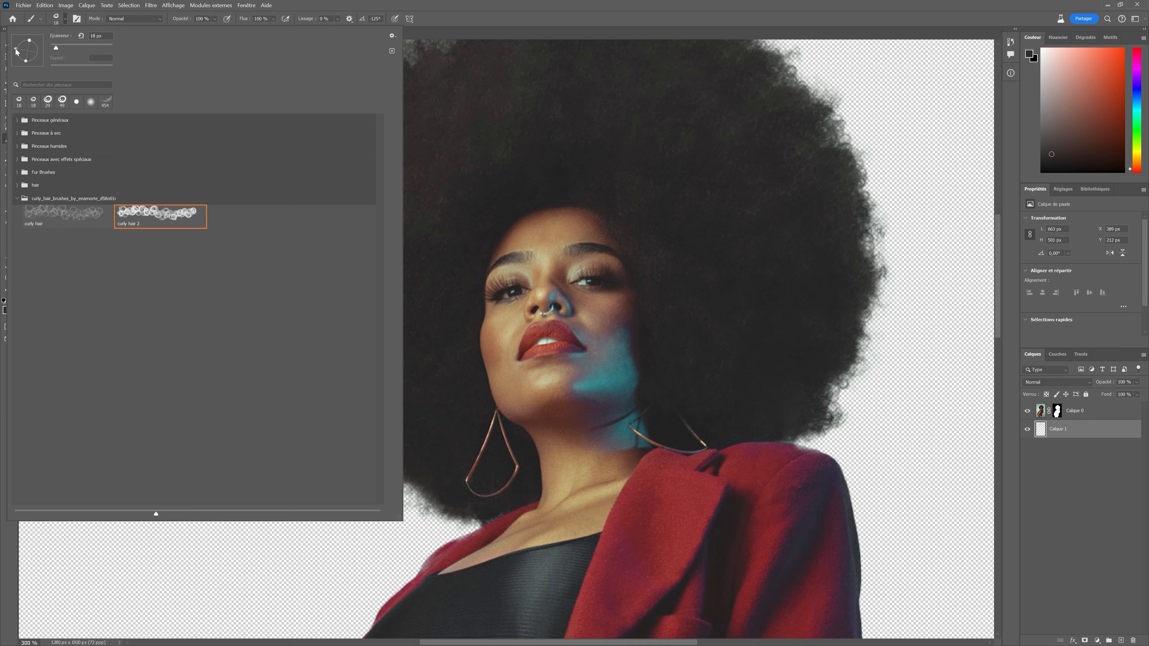
{"action": "left_click", "coordinate": [431, 492]}
{"action": "left_click_drag", "start_coordinate": [434, 504], "coordinate": [355, 443]}
{"action": "left_click_drag", "start_coordinate": [476, 519], "coordinate": [414, 484]}
{"action": "mouse_move", "coordinate": [355, 437]}
{"action": "left_mouse_down"}
{"action": "mouse_move", "coordinate": [293, 307]}
{"action": "mouse_move", "coordinate": [300, 343]}
{"action": "mouse_move", "coordinate": [292, 264]}
{"action": "mouse_move", "coordinate": [296, 280]}
{"action": "left_mouse_up"}
{"action": "scroll", "coordinate": [351, 277], "scroll_direction": "up", "scroll_amount": 3}
{"action": "mouse_move", "coordinate": [318, 238]}
{"action": "left_mouse_down"}
{"action": "mouse_move", "coordinate": [294, 295]}
{"action": "mouse_move", "coordinate": [296, 335]}
{"action": "left_mouse_up"}
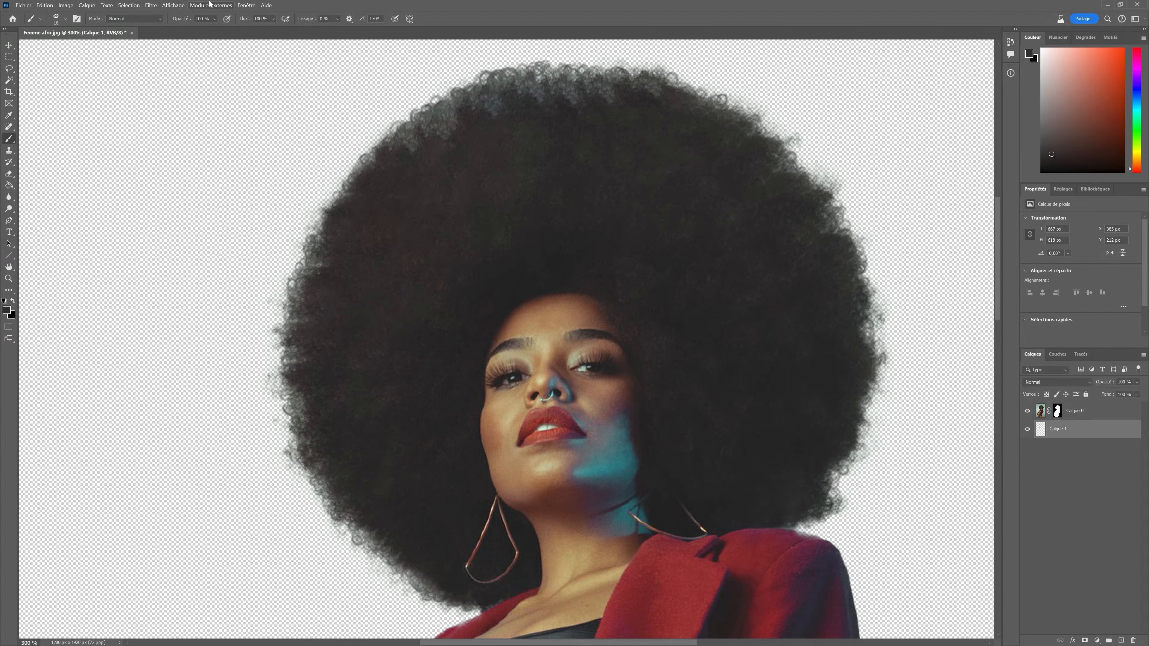
{"action": "left_click", "coordinate": [173, 5]}
{"action": "left_click", "coordinate": [190, 87]}
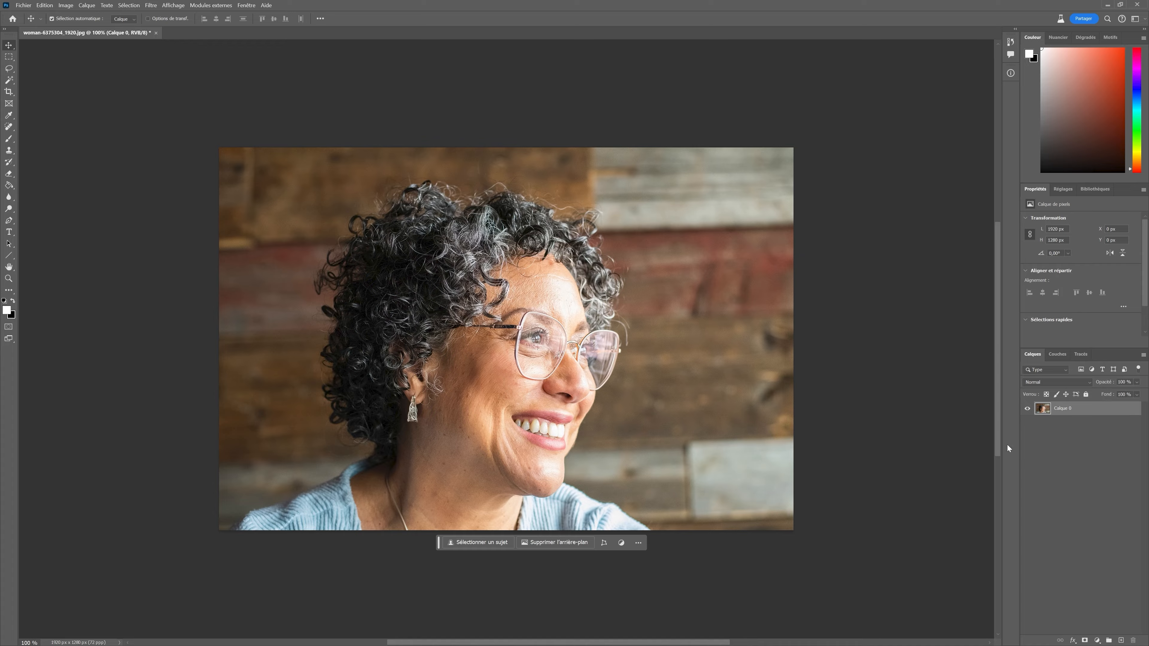
In the curly-haired portrait, select the subject and turn the selection into a layer mask on Calque 0.
{"action": "left_click", "coordinate": [8, 82]}
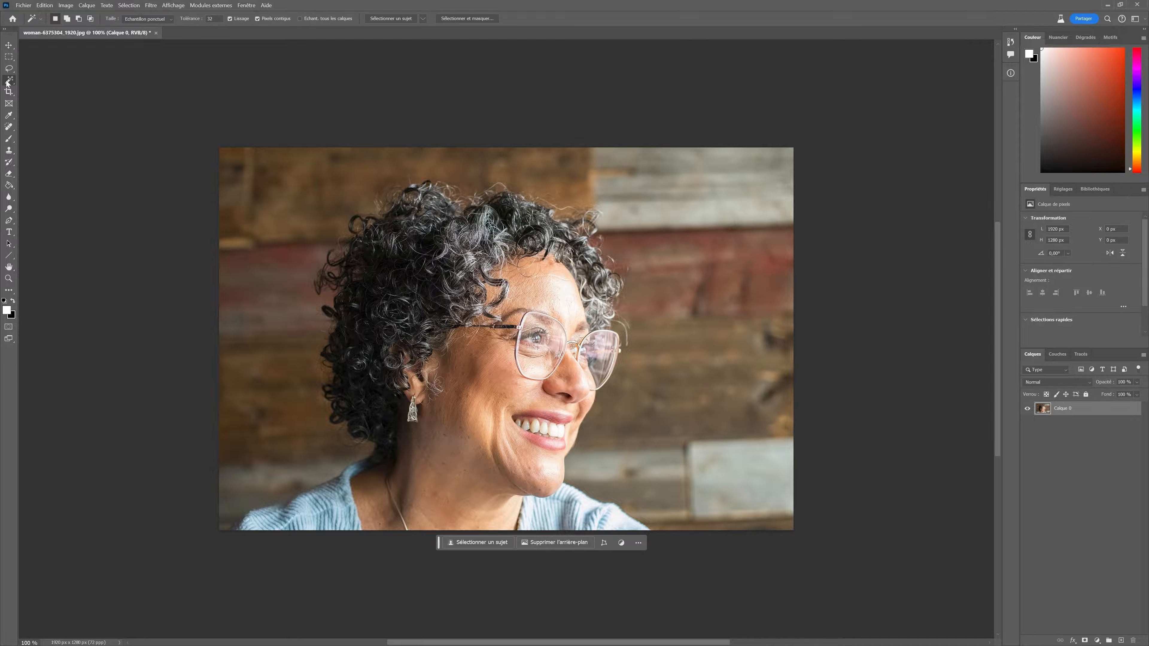
{"action": "left_click", "coordinate": [391, 17]}
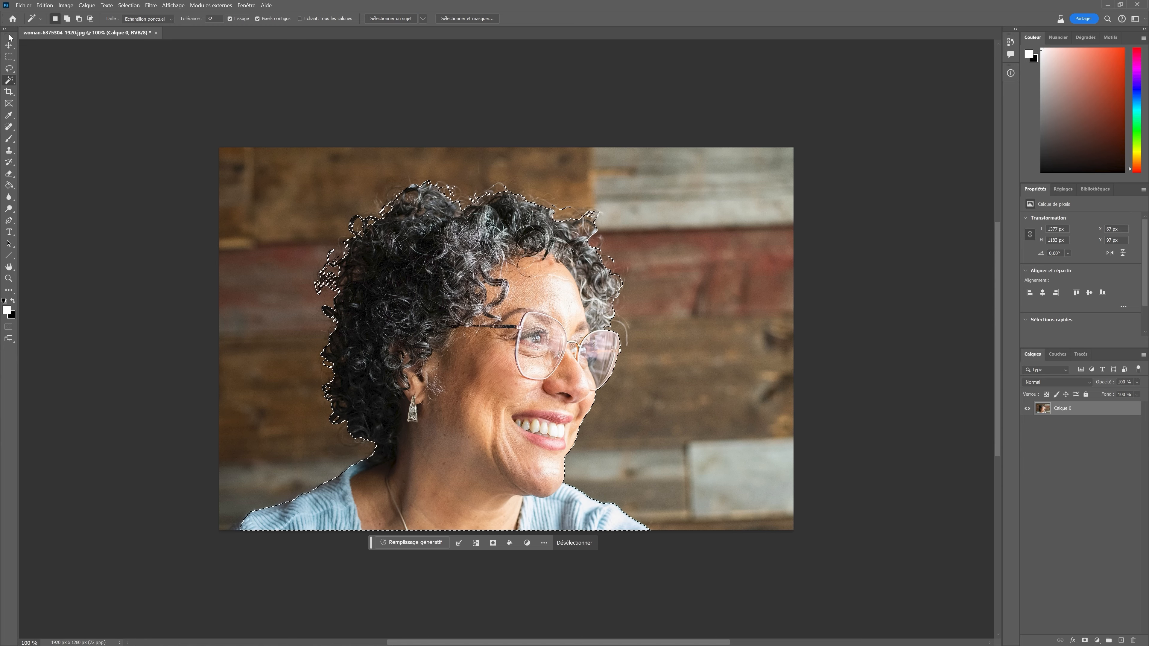
{"action": "key", "text": "v"}
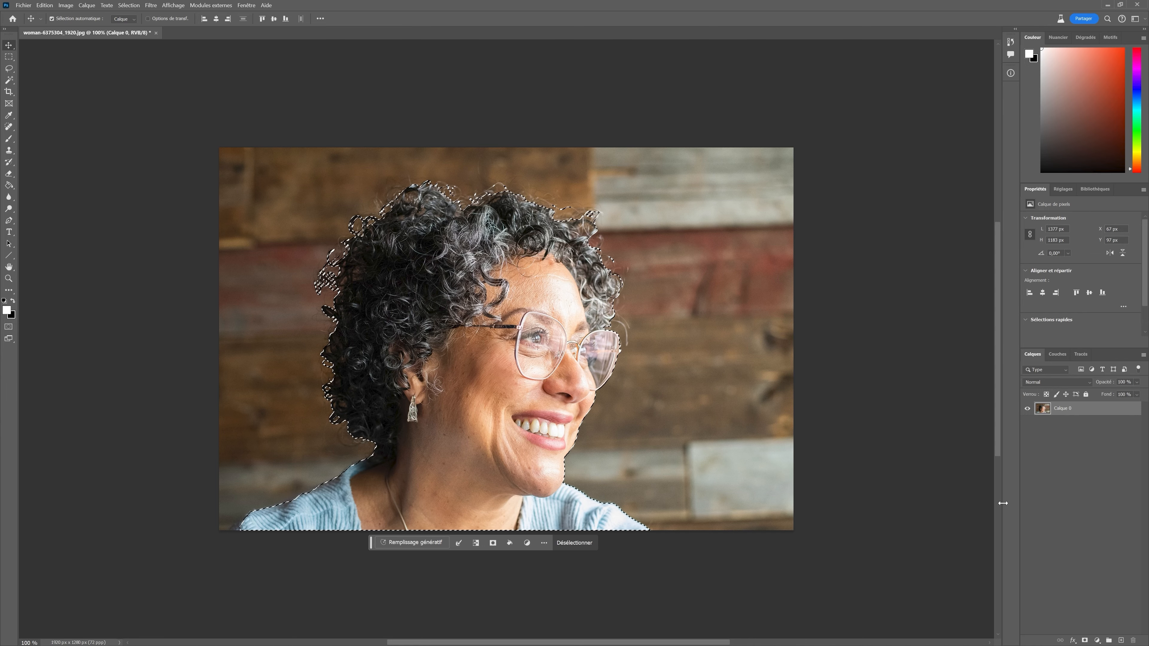
{"action": "left_click", "coordinate": [1084, 640]}
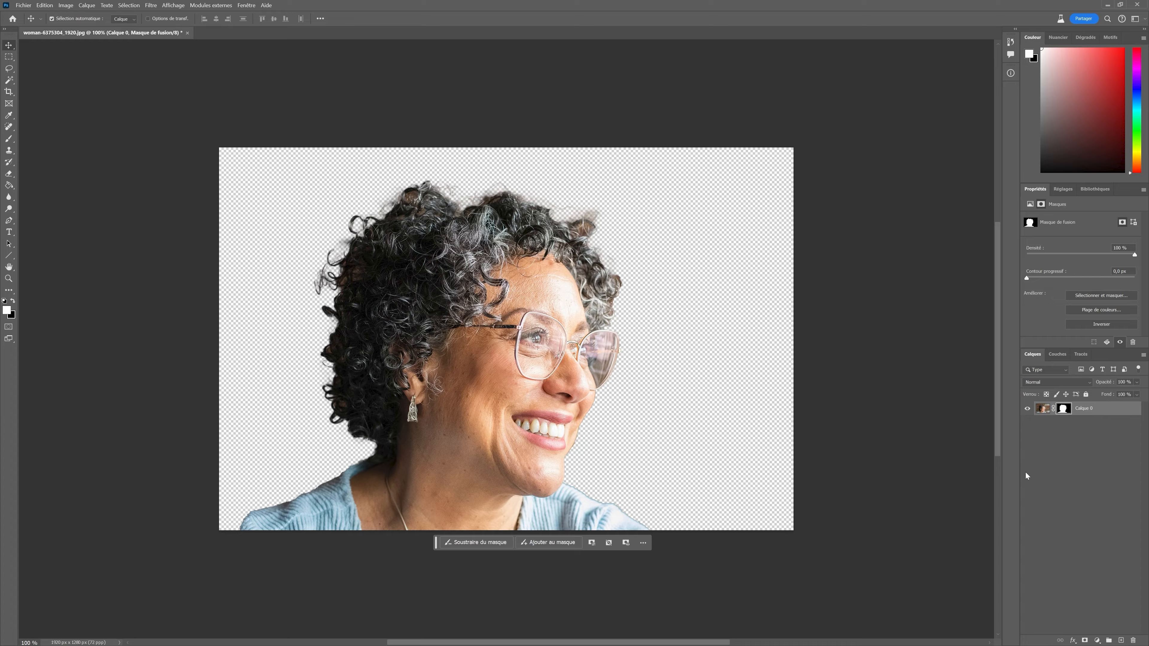
Add a white solid colour fill layer and move it below Calque 0.
{"action": "left_click", "coordinate": [1096, 640]}
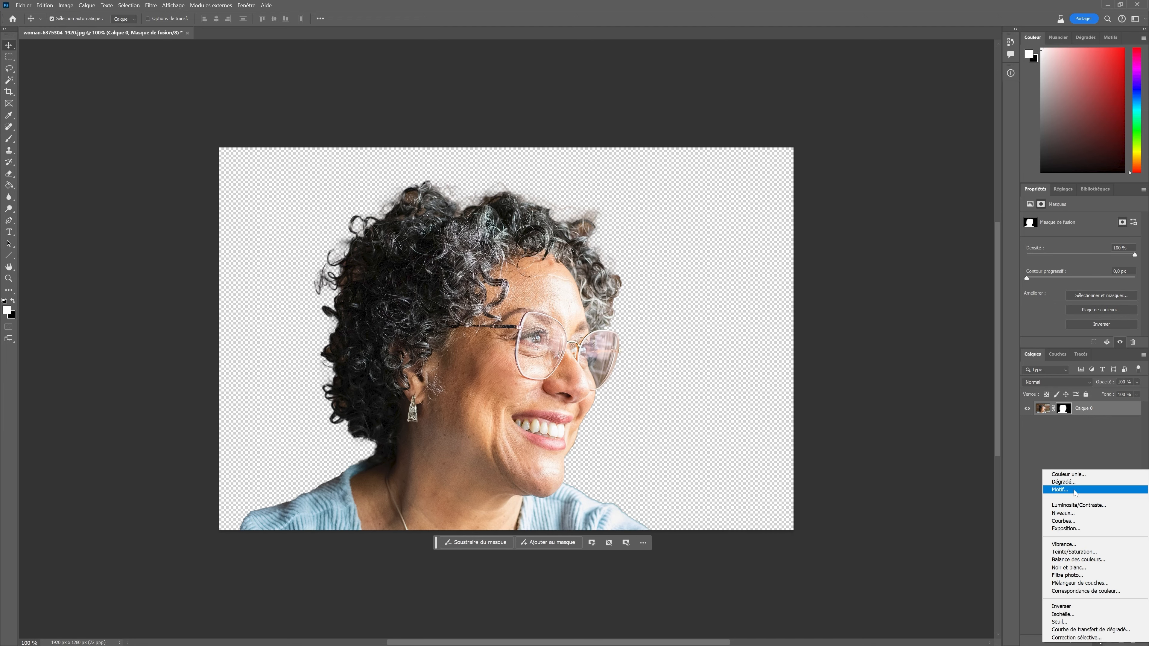
{"action": "left_click", "coordinate": [1077, 473]}
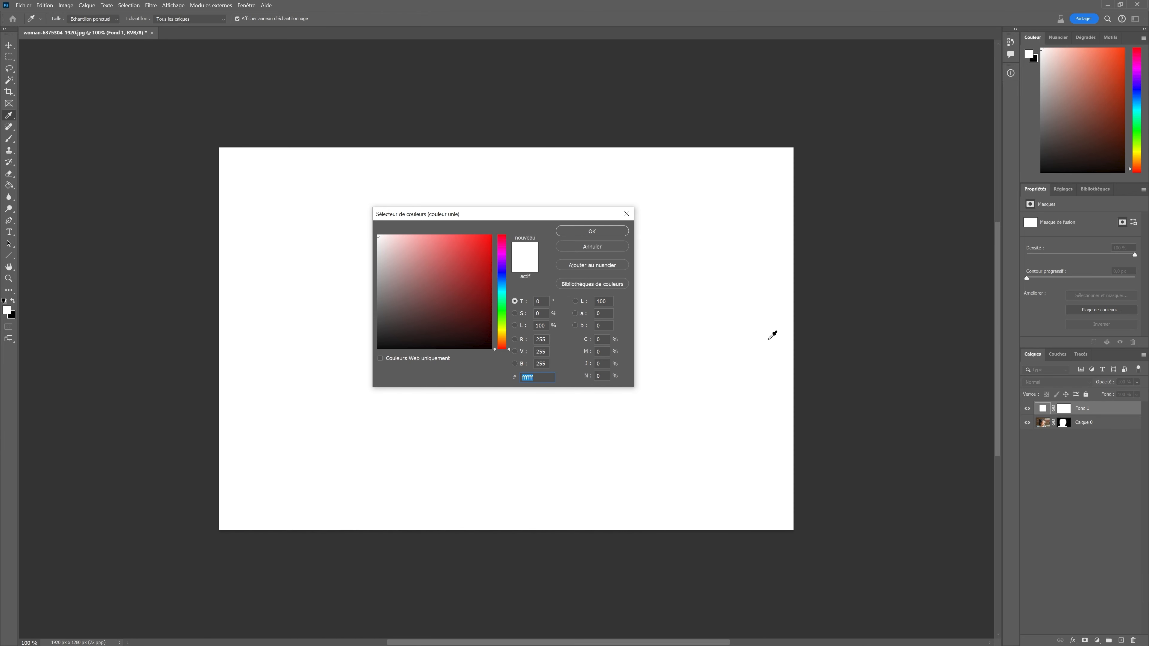
{"action": "left_click", "coordinate": [591, 231]}
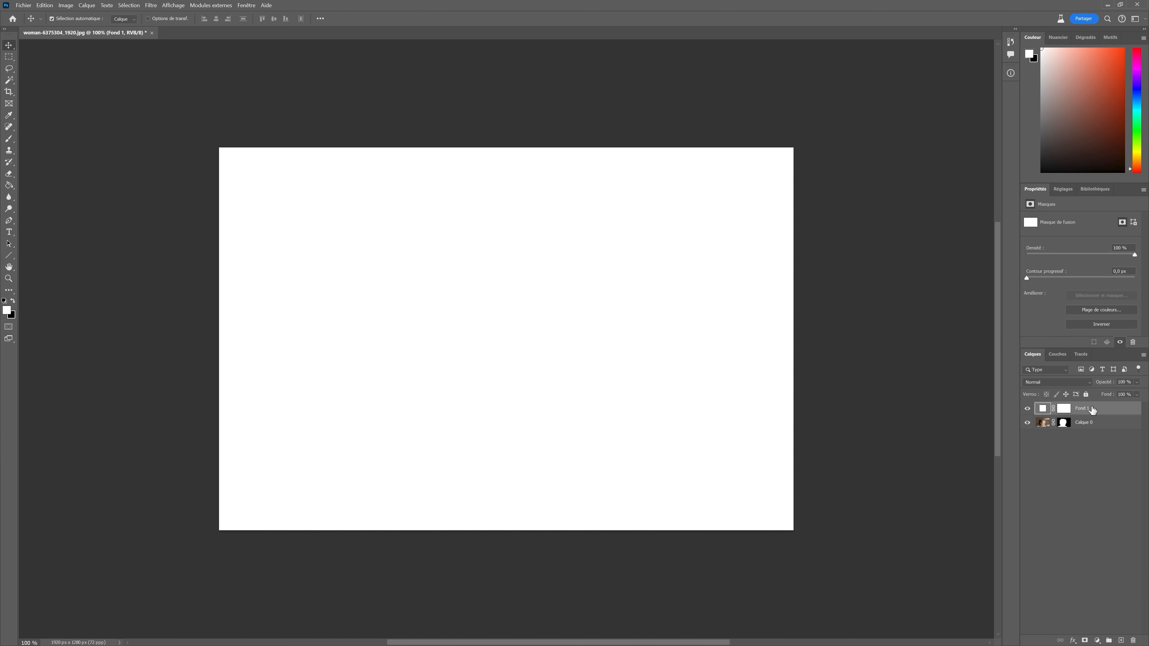
{"action": "left_click_drag", "start_coordinate": [1092, 410], "coordinate": [1088, 431]}
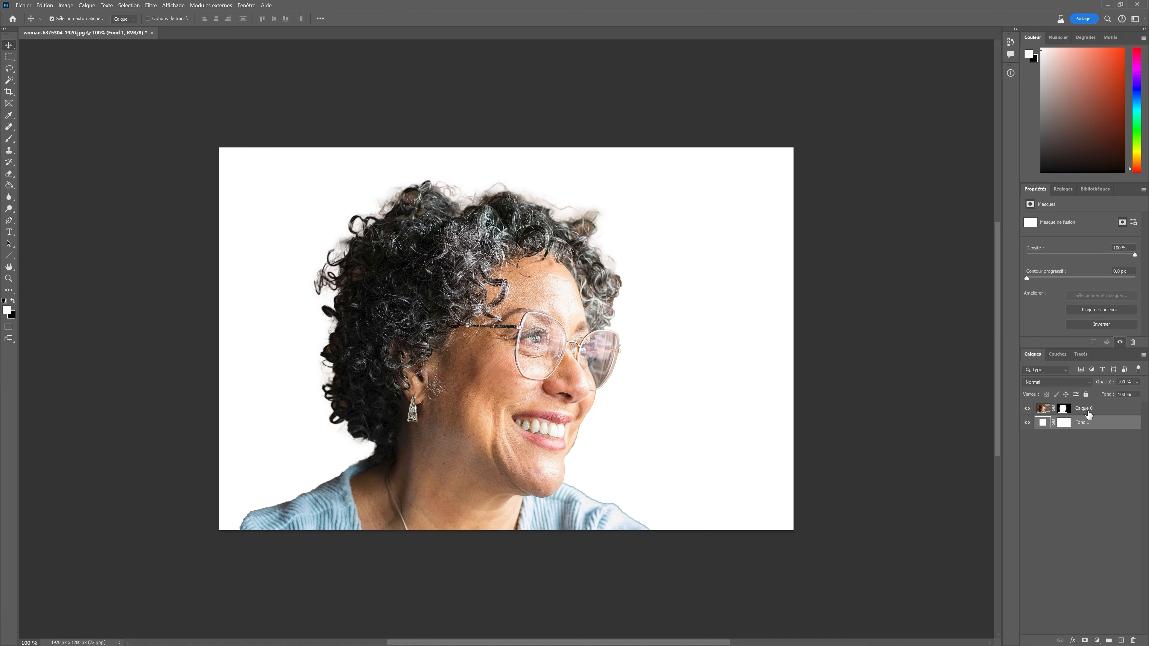
{"action": "left_click", "coordinate": [1079, 410]}
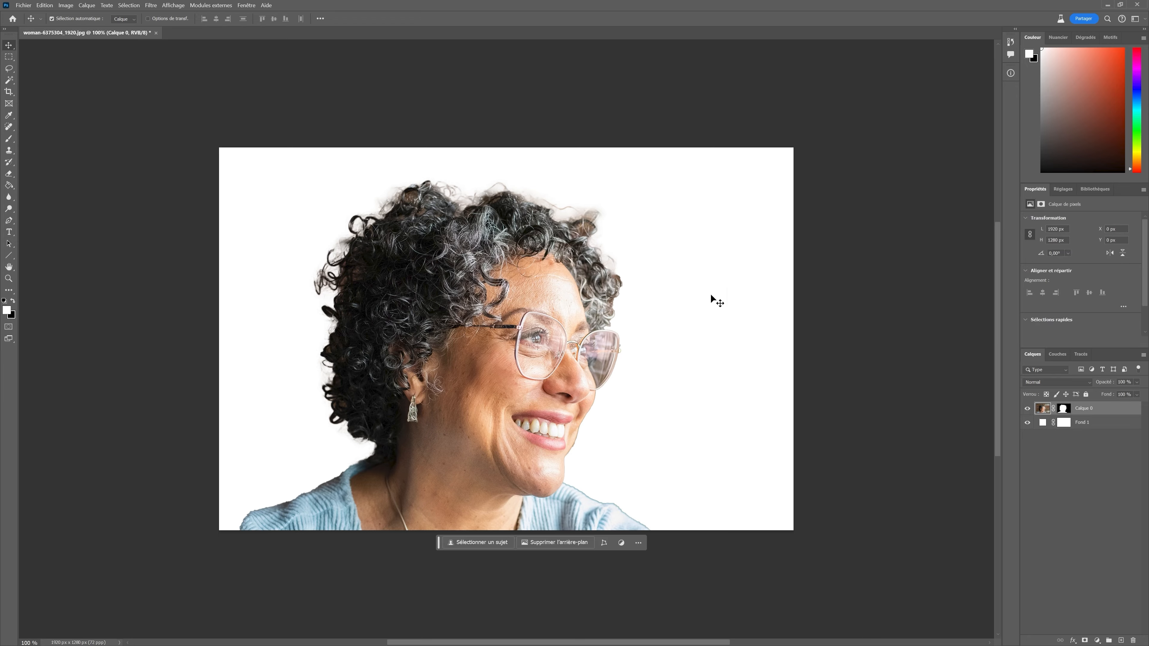
Lasso around the outer hair edge and run Generative Fill with the prompt "cheveux bouclés".
{"action": "left_click", "coordinate": [9, 68]}
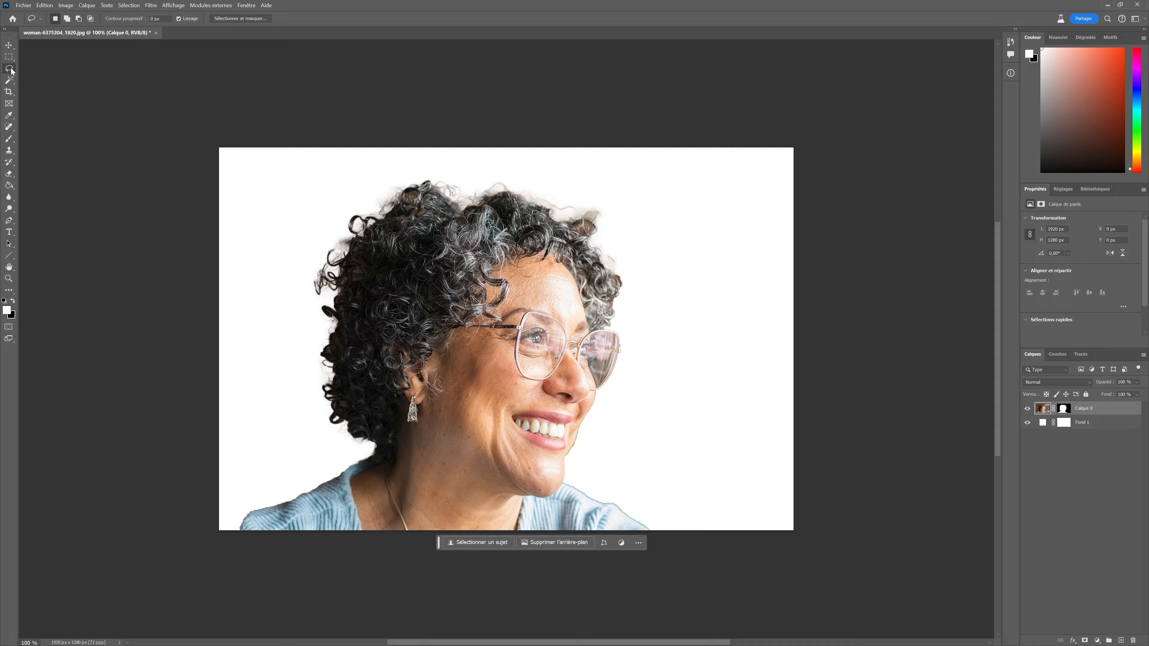
{"action": "mouse_move", "coordinate": [358, 450]}
{"action": "left_mouse_down"}
{"action": "mouse_move", "coordinate": [320, 425]}
{"action": "mouse_move", "coordinate": [307, 304]}
{"action": "mouse_move", "coordinate": [314, 262]}
{"action": "mouse_move", "coordinate": [351, 204]}
{"action": "mouse_move", "coordinate": [422, 174]}
{"action": "mouse_move", "coordinate": [523, 174]}
{"action": "mouse_move", "coordinate": [603, 205]}
{"action": "mouse_move", "coordinate": [629, 290]}
{"action": "mouse_move", "coordinate": [607, 320]}
{"action": "mouse_move", "coordinate": [584, 266]}
{"action": "mouse_move", "coordinate": [530, 221]}
{"action": "mouse_move", "coordinate": [436, 224]}
{"action": "mouse_move", "coordinate": [400, 233]}
{"action": "mouse_move", "coordinate": [362, 267]}
{"action": "mouse_move", "coordinate": [354, 316]}
{"action": "mouse_move", "coordinate": [377, 427]}
{"action": "mouse_move", "coordinate": [357, 449]}
{"action": "left_mouse_up"}
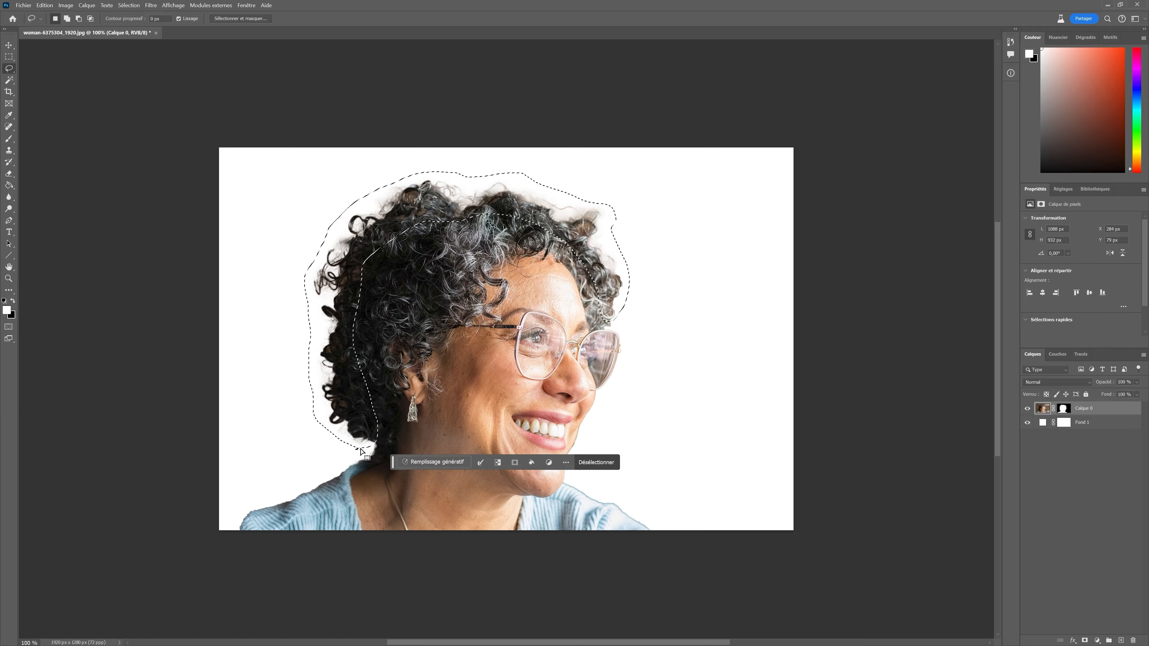
{"action": "left_click", "coordinate": [448, 462]}
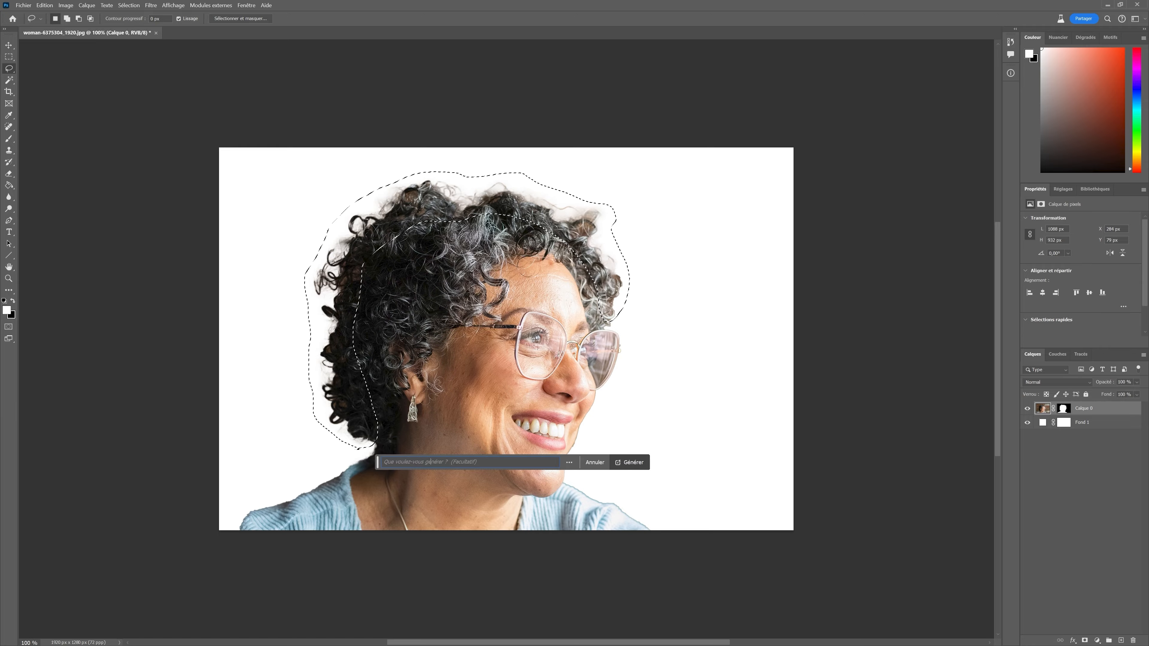
{"action": "type", "text": "cheveux bouclés"}
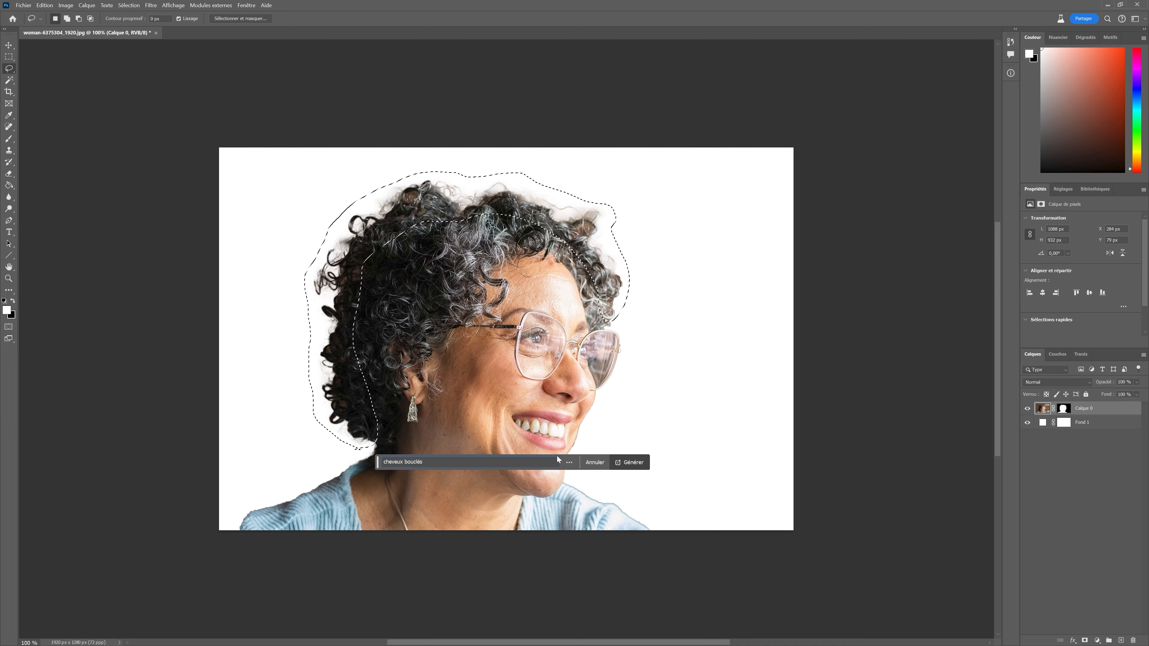
{"action": "left_click", "coordinate": [629, 462]}
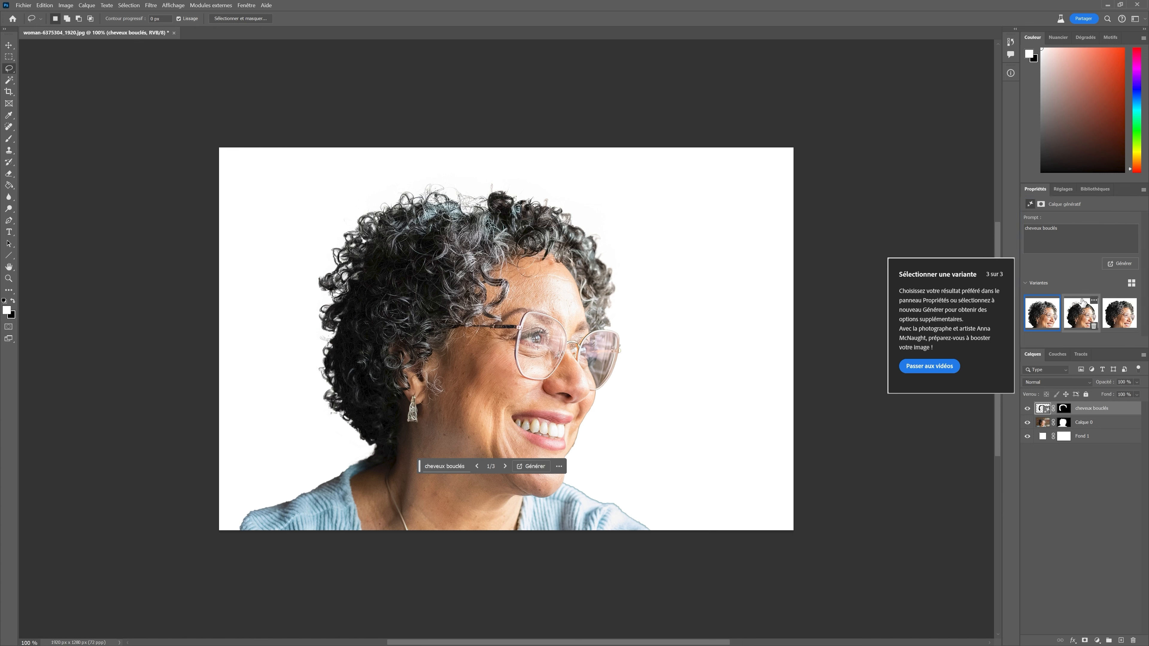
Preview the second and third generated hair variations.
{"action": "left_click", "coordinate": [1090, 314]}
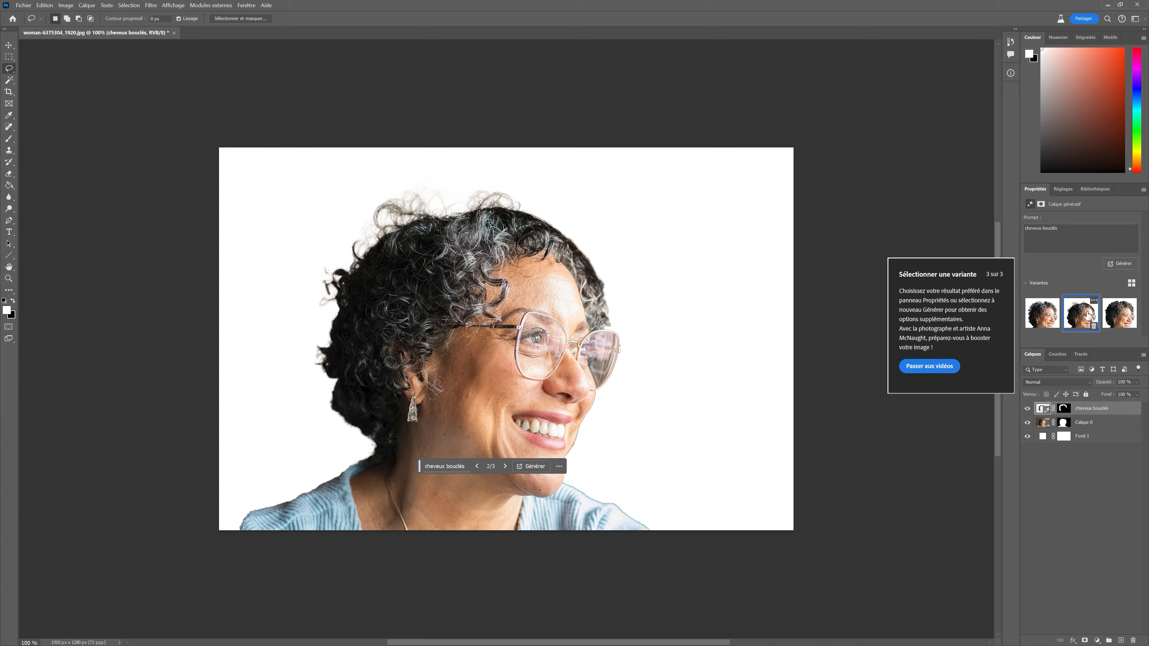
{"action": "left_click", "coordinate": [1115, 315]}
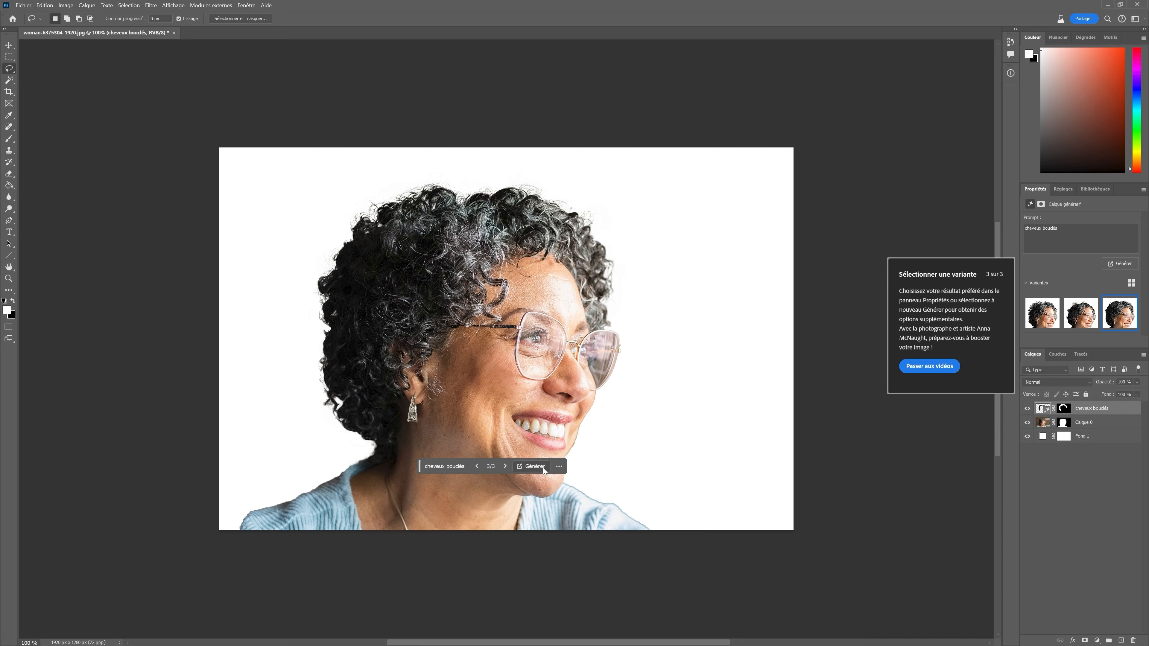
Generate a new set of curly hair variations and choose the second one.
{"action": "left_click", "coordinate": [533, 466]}
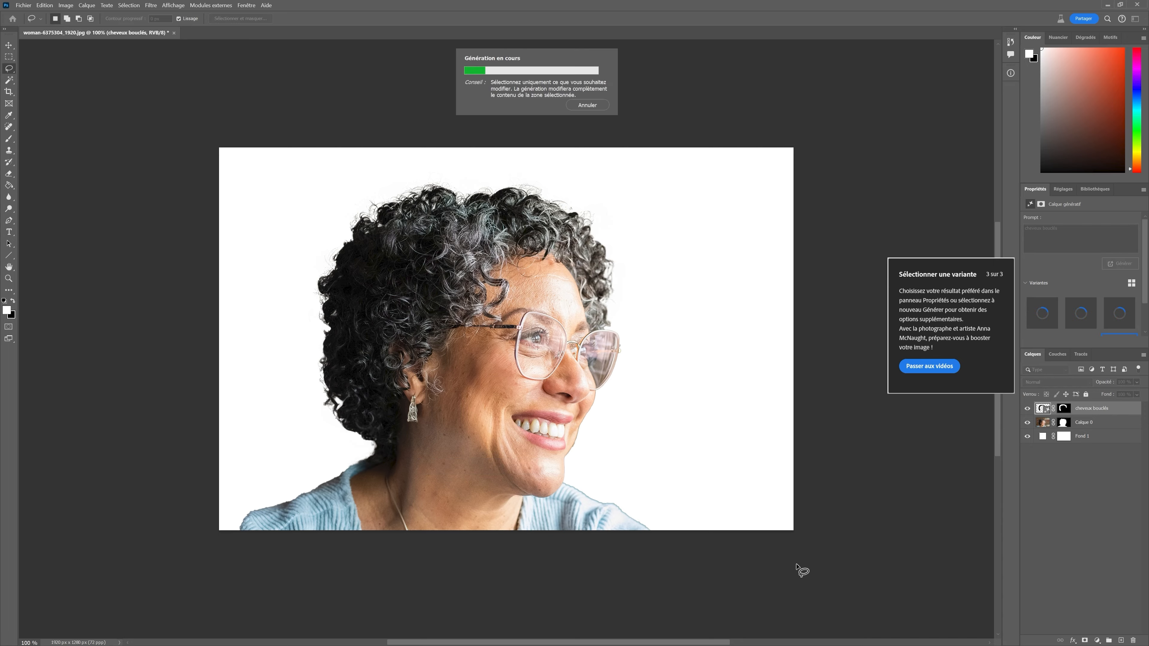
{"action": "left_click", "coordinate": [902, 365]}
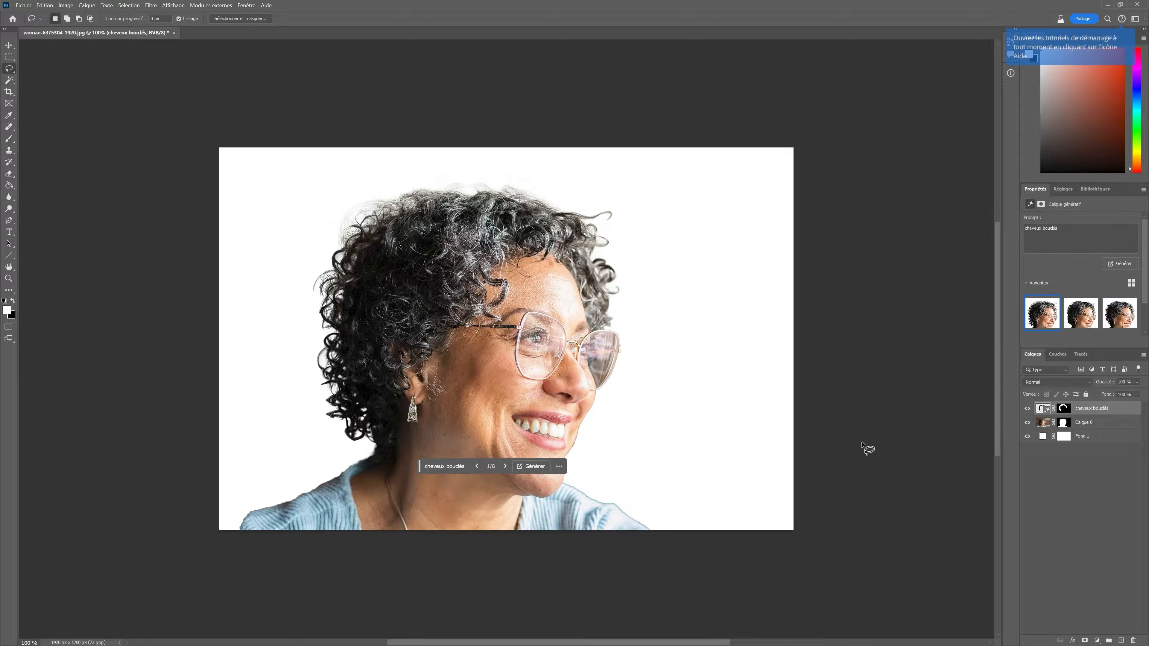
{"action": "left_click", "coordinate": [1077, 322]}
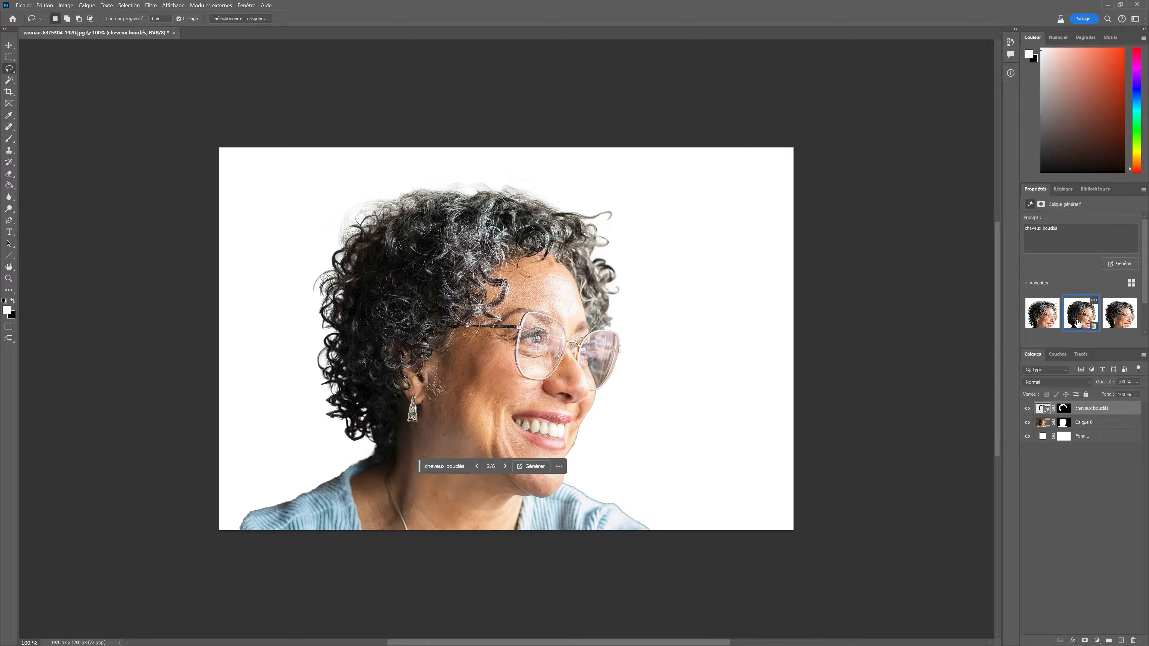
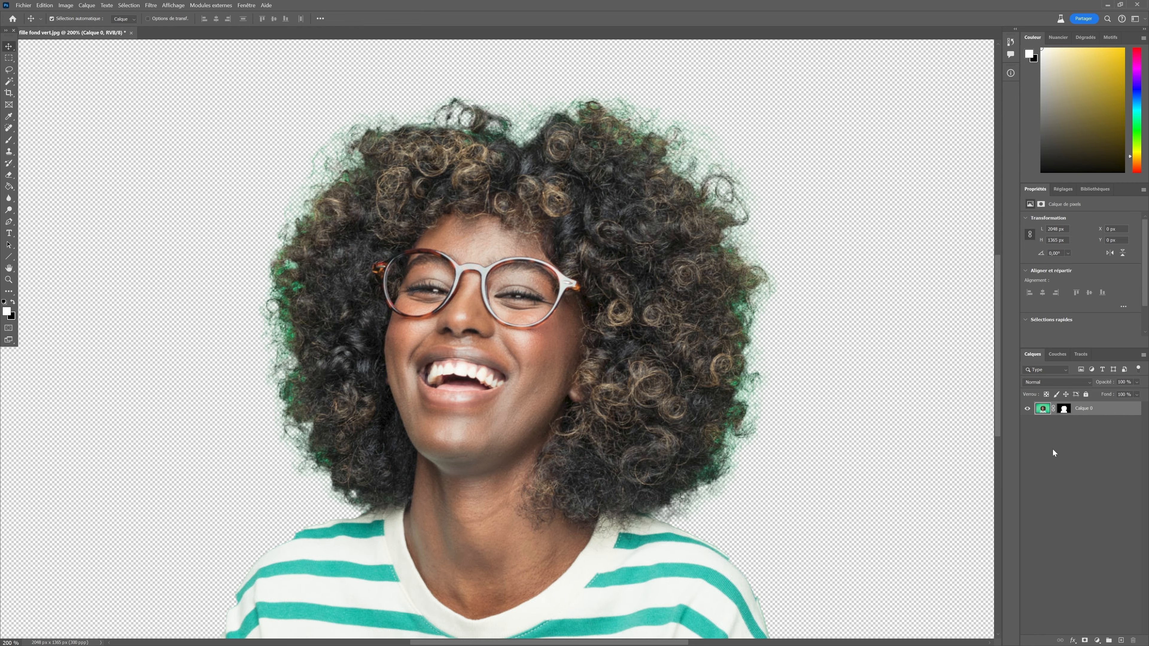
Add a new empty layer clipped to Calque 0 and set its blend mode to Couleur.
{"action": "left_click", "coordinate": [1063, 409], "text": "shift"}
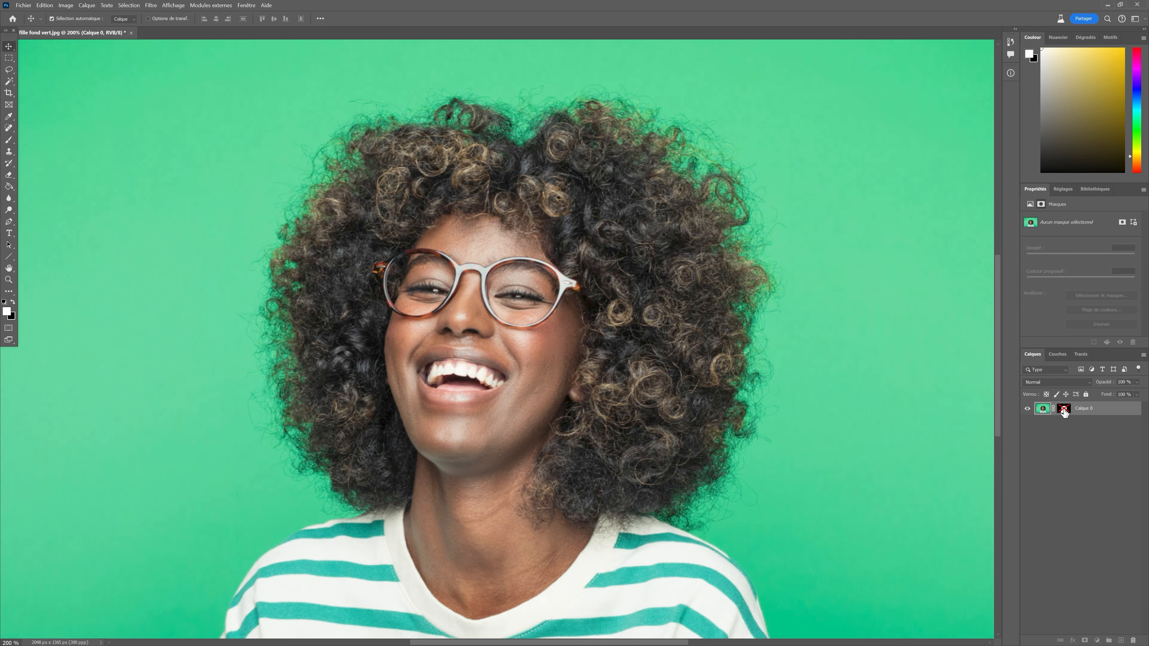
{"action": "left_click", "coordinate": [1063, 410], "text": "shift"}
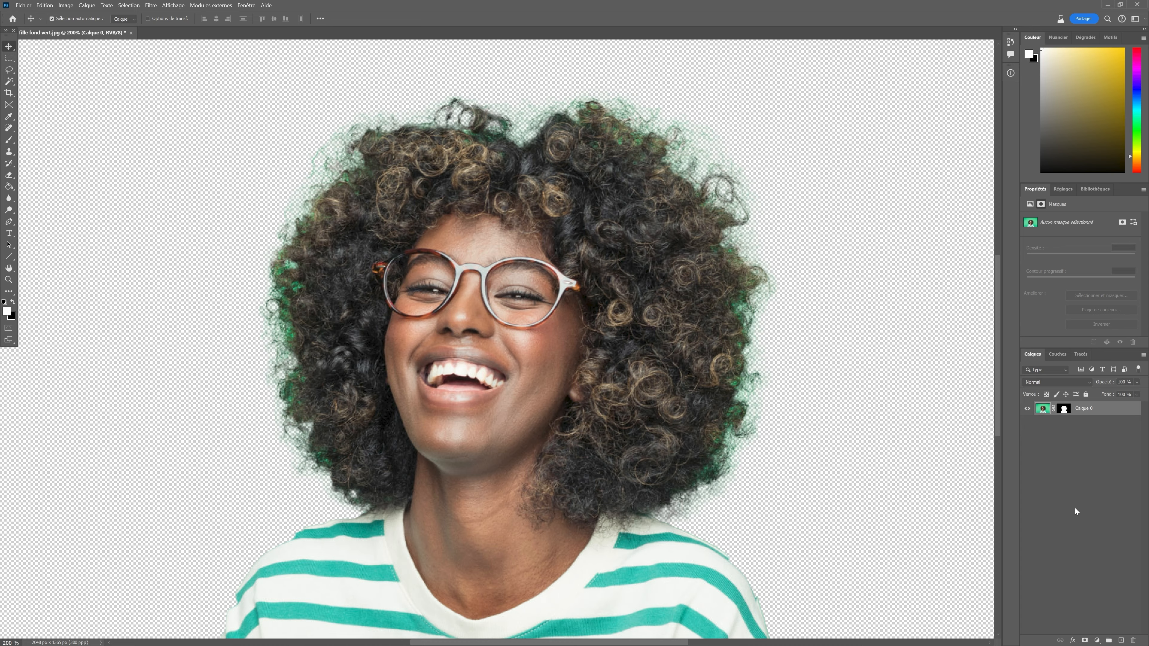
{"action": "left_click", "coordinate": [1120, 641]}
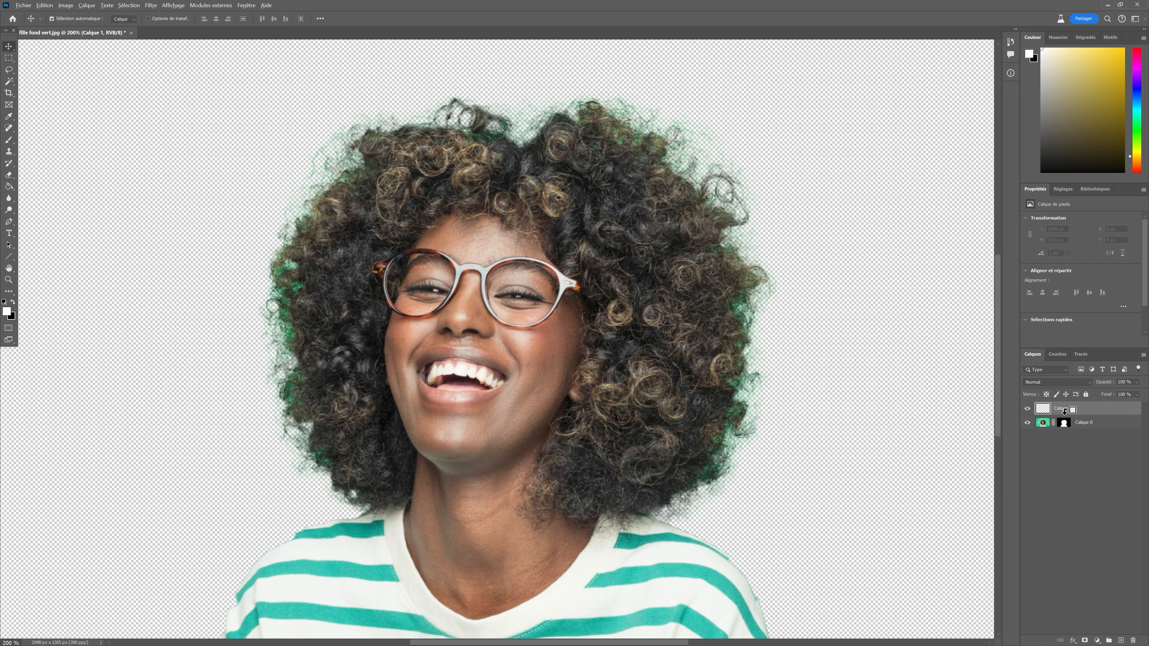
{"action": "left_click", "coordinate": [1064, 414], "text": "alt"}
{"action": "left_click", "coordinate": [1058, 379]}
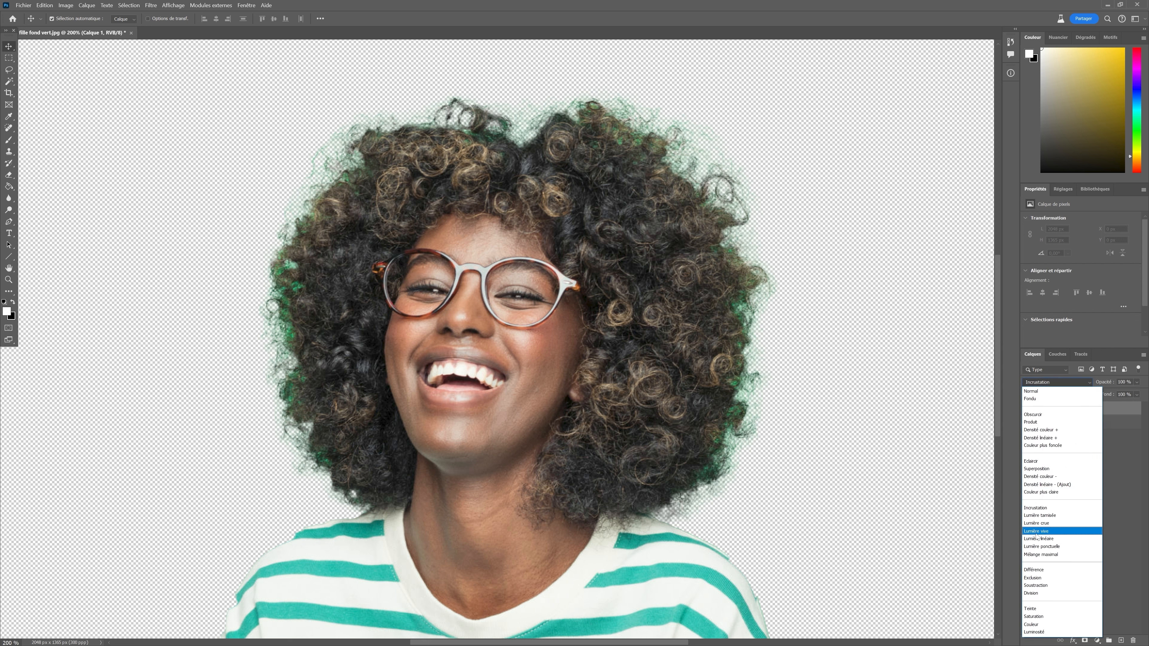
{"action": "left_click", "coordinate": [1035, 624]}
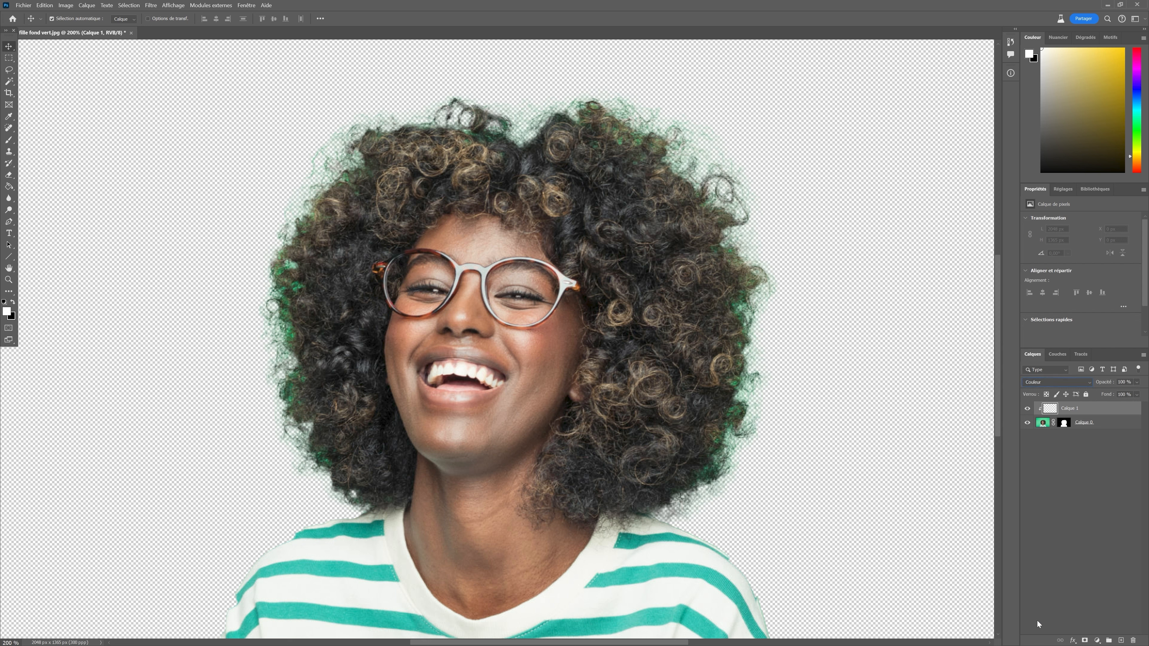
Sample a dark hair colour with the eyedropper and brush it over the green fringes around the hair.
{"action": "left_click", "coordinate": [9, 116]}
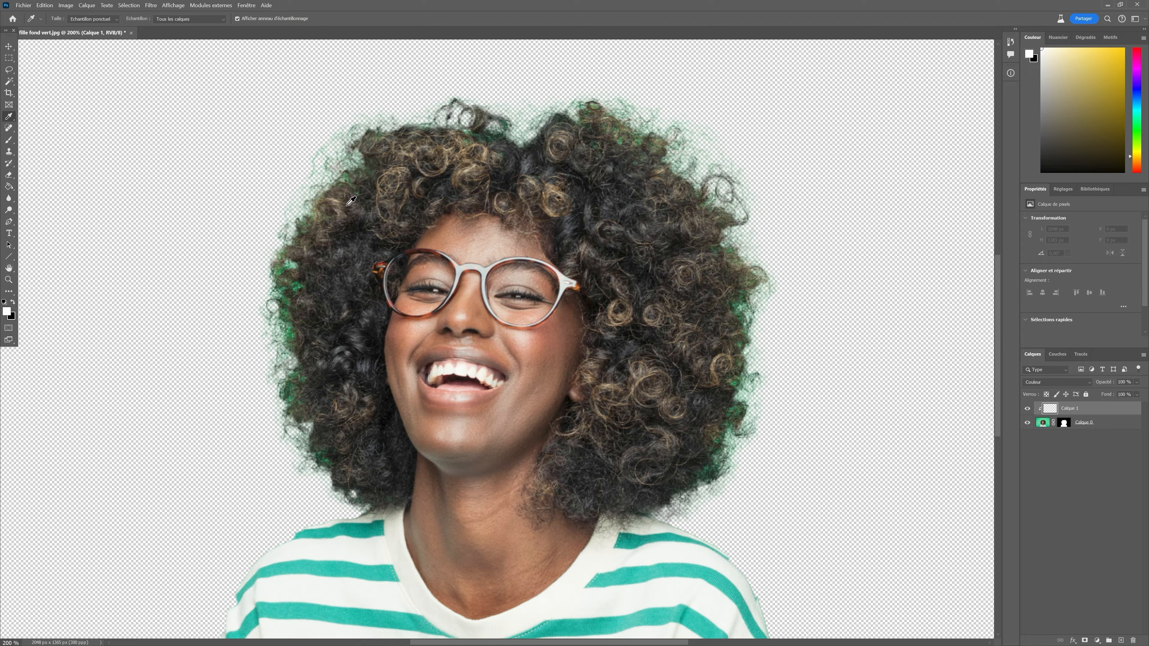
{"action": "left_click", "coordinate": [354, 196]}
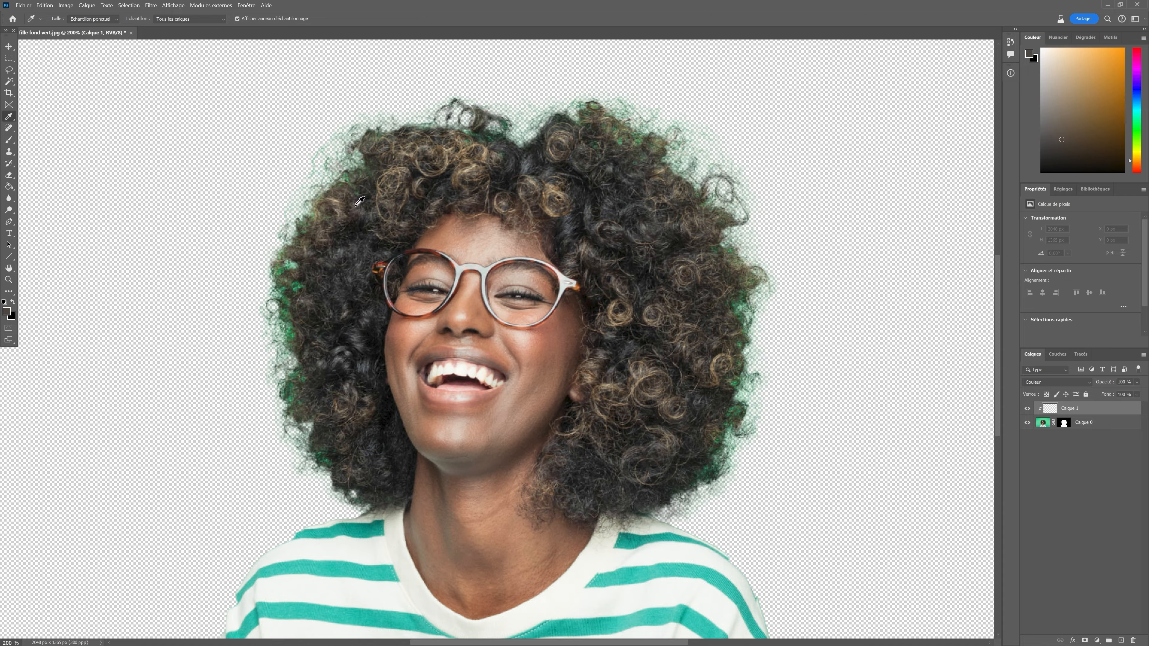
{"action": "left_click", "coordinate": [349, 202]}
{"action": "left_click", "coordinate": [9, 139]}
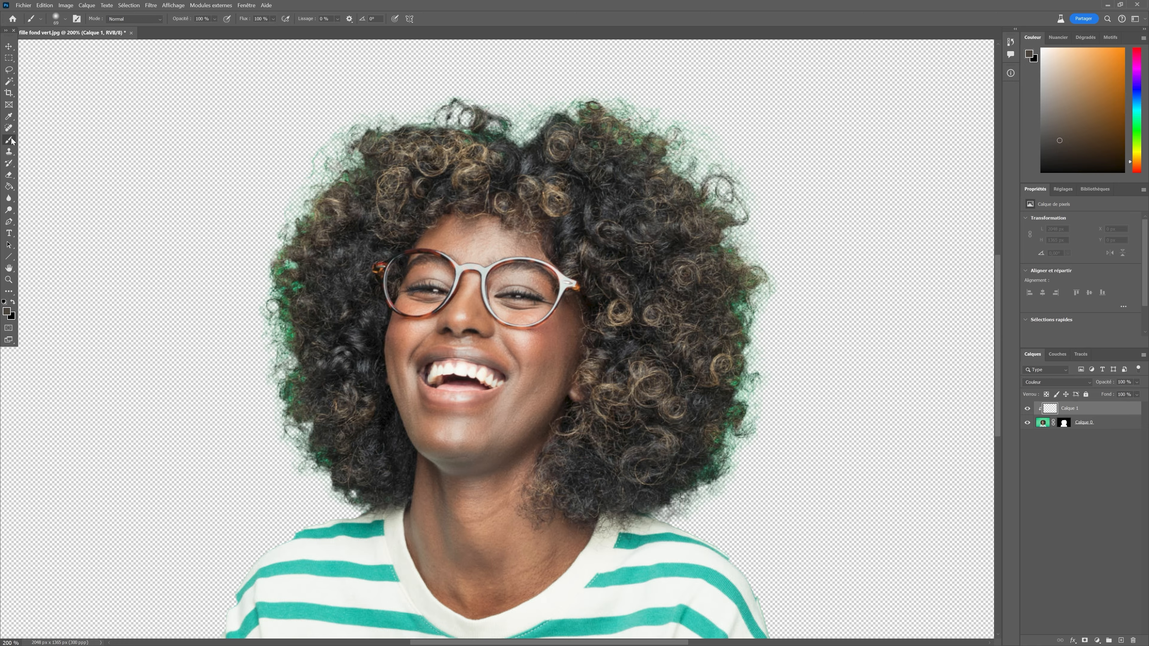
{"action": "mouse_move", "coordinate": [298, 212]}
{"action": "left_mouse_down"}
{"action": "mouse_move", "coordinate": [289, 262]}
{"action": "mouse_move", "coordinate": [288, 212]}
{"action": "mouse_move", "coordinate": [272, 273]}
{"action": "mouse_move", "coordinate": [280, 312]}
{"action": "mouse_move", "coordinate": [297, 261]}
{"action": "mouse_move", "coordinate": [291, 338]}
{"action": "mouse_move", "coordinate": [279, 299]}
{"action": "mouse_move", "coordinate": [277, 371]}
{"action": "mouse_move", "coordinate": [274, 311]}
{"action": "mouse_move", "coordinate": [277, 375]}
{"action": "mouse_move", "coordinate": [296, 395]}
{"action": "mouse_move", "coordinate": [304, 380]}
{"action": "mouse_move", "coordinate": [298, 368]}
{"action": "mouse_move", "coordinate": [286, 418]}
{"action": "mouse_move", "coordinate": [302, 460]}
{"action": "mouse_move", "coordinate": [304, 414]}
{"action": "mouse_move", "coordinate": [314, 460]}
{"action": "mouse_move", "coordinate": [326, 441]}
{"action": "mouse_move", "coordinate": [336, 480]}
{"action": "mouse_move", "coordinate": [367, 488]}
{"action": "mouse_move", "coordinate": [344, 484]}
{"action": "left_mouse_up"}
{"action": "mouse_move", "coordinate": [406, 180]}
{"action": "left_mouse_down"}
{"action": "mouse_move", "coordinate": [317, 191]}
{"action": "mouse_move", "coordinate": [349, 164]}
{"action": "mouse_move", "coordinate": [334, 136]}
{"action": "mouse_move", "coordinate": [292, 159]}
{"action": "left_mouse_up"}
{"action": "mouse_move", "coordinate": [421, 116]}
{"action": "left_mouse_down"}
{"action": "mouse_move", "coordinate": [500, 104]}
{"action": "mouse_move", "coordinate": [495, 130]}
{"action": "mouse_move", "coordinate": [572, 124]}
{"action": "mouse_move", "coordinate": [719, 189]}
{"action": "mouse_move", "coordinate": [728, 124]}
{"action": "mouse_move", "coordinate": [686, 113]}
{"action": "mouse_move", "coordinate": [770, 178]}
{"action": "mouse_move", "coordinate": [748, 276]}
{"action": "mouse_move", "coordinate": [785, 251]}
{"action": "mouse_move", "coordinate": [752, 276]}
{"action": "mouse_move", "coordinate": [747, 399]}
{"action": "mouse_move", "coordinate": [742, 377]}
{"action": "mouse_move", "coordinate": [780, 409]}
{"action": "mouse_move", "coordinate": [751, 394]}
{"action": "mouse_move", "coordinate": [667, 500]}
{"action": "mouse_move", "coordinate": [720, 459]}
{"action": "mouse_move", "coordinate": [727, 437]}
{"action": "mouse_move", "coordinate": [720, 476]}
{"action": "mouse_move", "coordinate": [685, 501]}
{"action": "mouse_move", "coordinate": [660, 507]}
{"action": "mouse_move", "coordinate": [649, 494]}
{"action": "left_mouse_up"}
{"action": "mouse_move", "coordinate": [353, 450]}
{"action": "left_mouse_down"}
{"action": "mouse_move", "coordinate": [338, 197]}
{"action": "mouse_move", "coordinate": [430, 142]}
{"action": "mouse_move", "coordinate": [365, 182]}
{"action": "mouse_move", "coordinate": [437, 157]}
{"action": "left_mouse_up"}
{"action": "left_click", "coordinate": [1026, 410]}
{"action": "left_click", "coordinate": [1026, 410]}
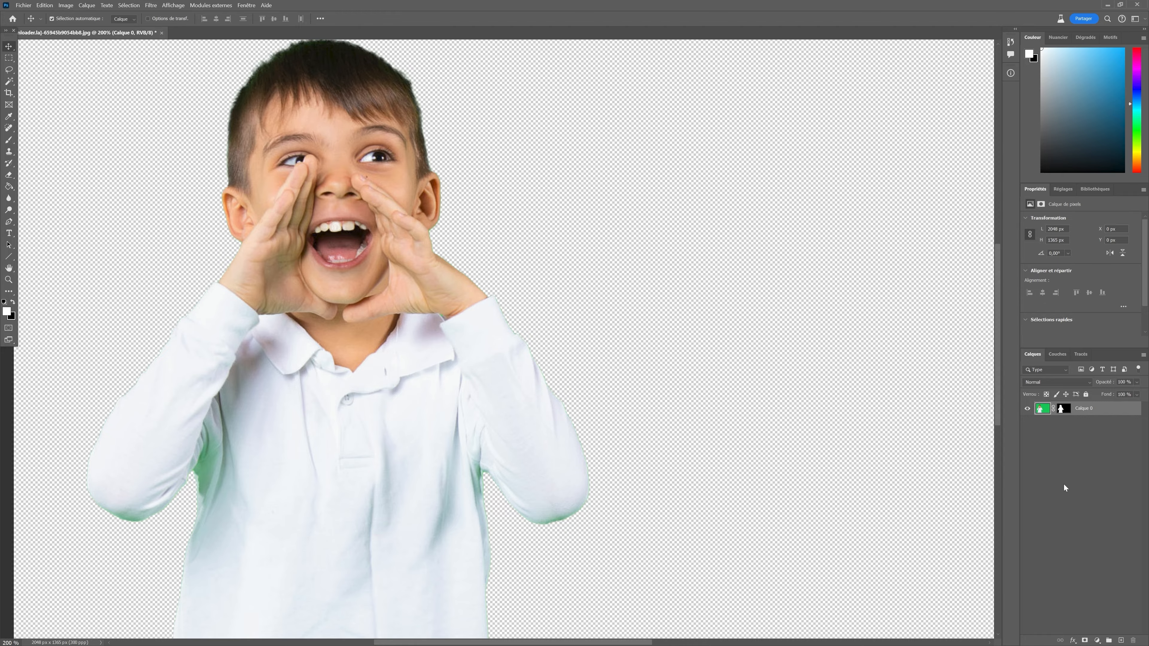
On the boy's cutout, add a new layer clipped to Calque 0 with the Couleur blend mode.
{"action": "left_click", "coordinate": [1063, 409], "text": "shift"}
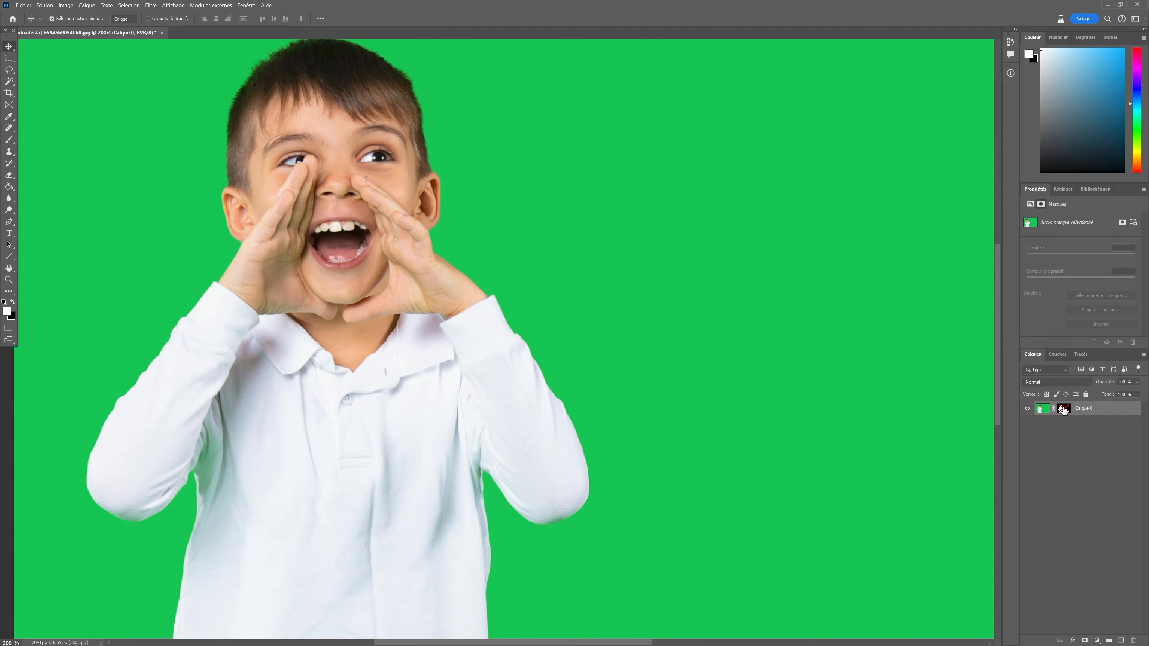
{"action": "left_click", "coordinate": [1063, 408], "text": "shift"}
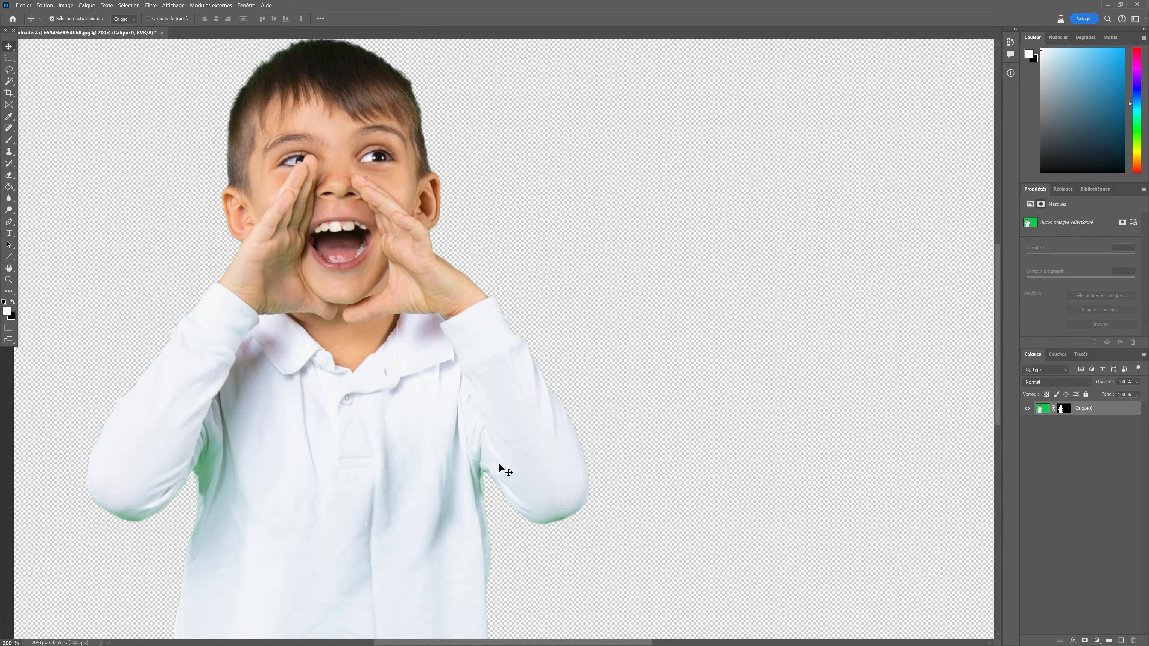
{"action": "left_click", "coordinate": [166, 6]}
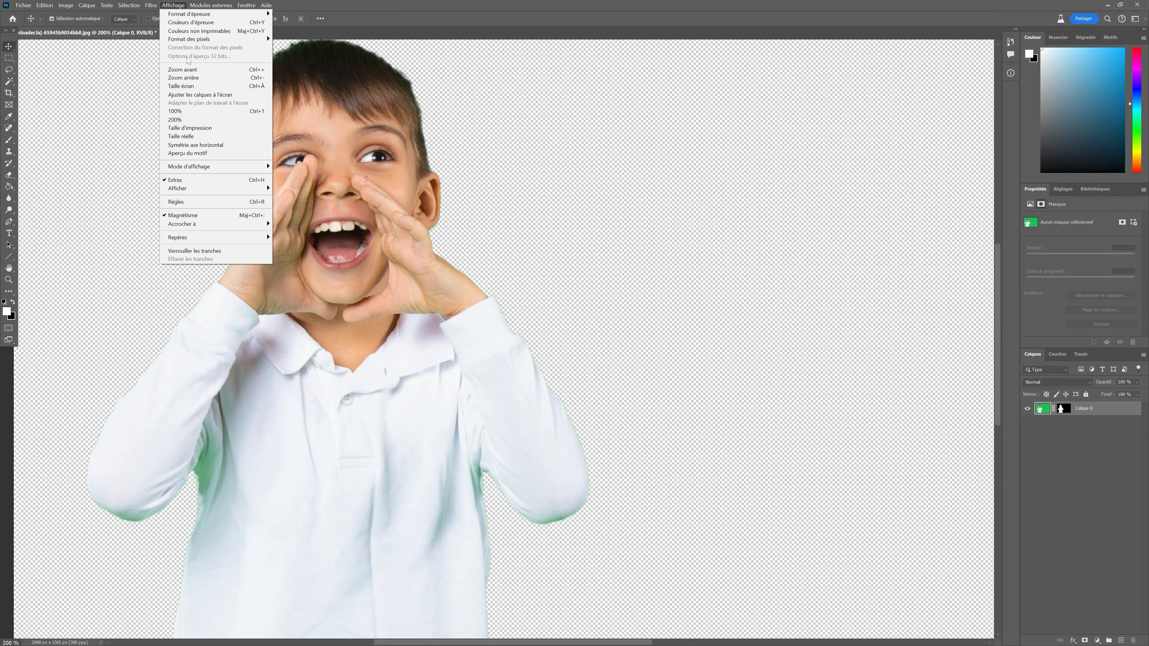
{"action": "left_click", "coordinate": [194, 68]}
{"action": "scroll", "coordinate": [266, 406], "scroll_direction": "down", "scroll_amount": 1}
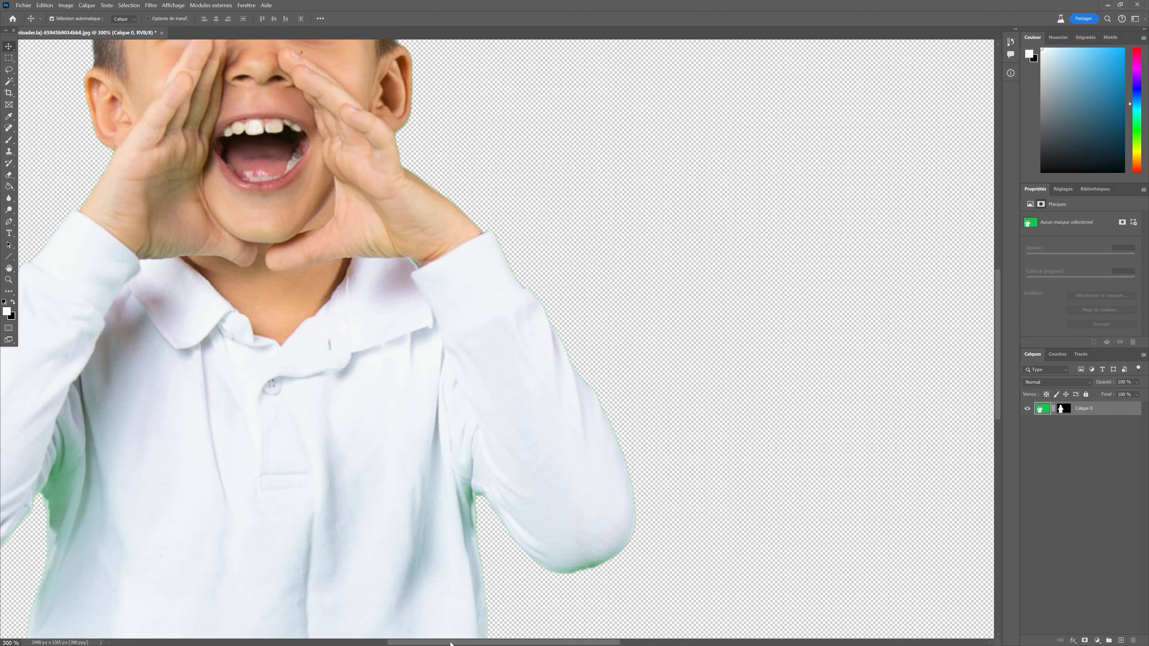
{"action": "left_click_drag", "start_coordinate": [452, 643], "coordinate": [393, 642]}
{"action": "scroll", "coordinate": [408, 596], "scroll_direction": "down", "scroll_amount": 1}
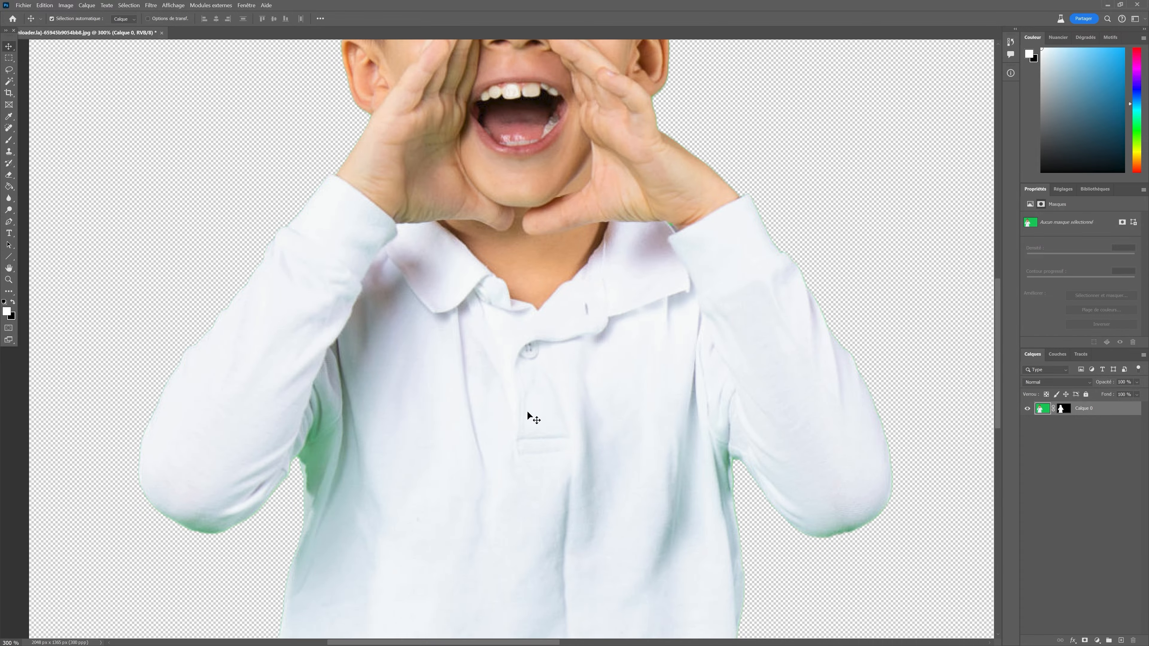
{"action": "left_click", "coordinate": [1121, 640]}
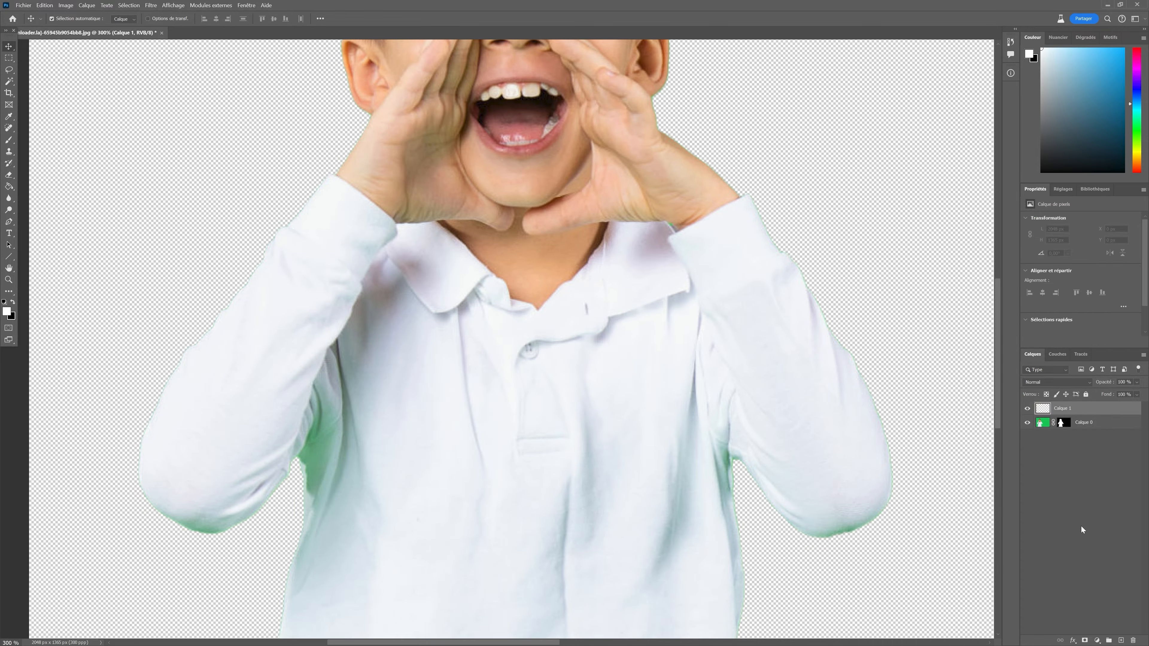
{"action": "left_click", "coordinate": [1045, 384]}
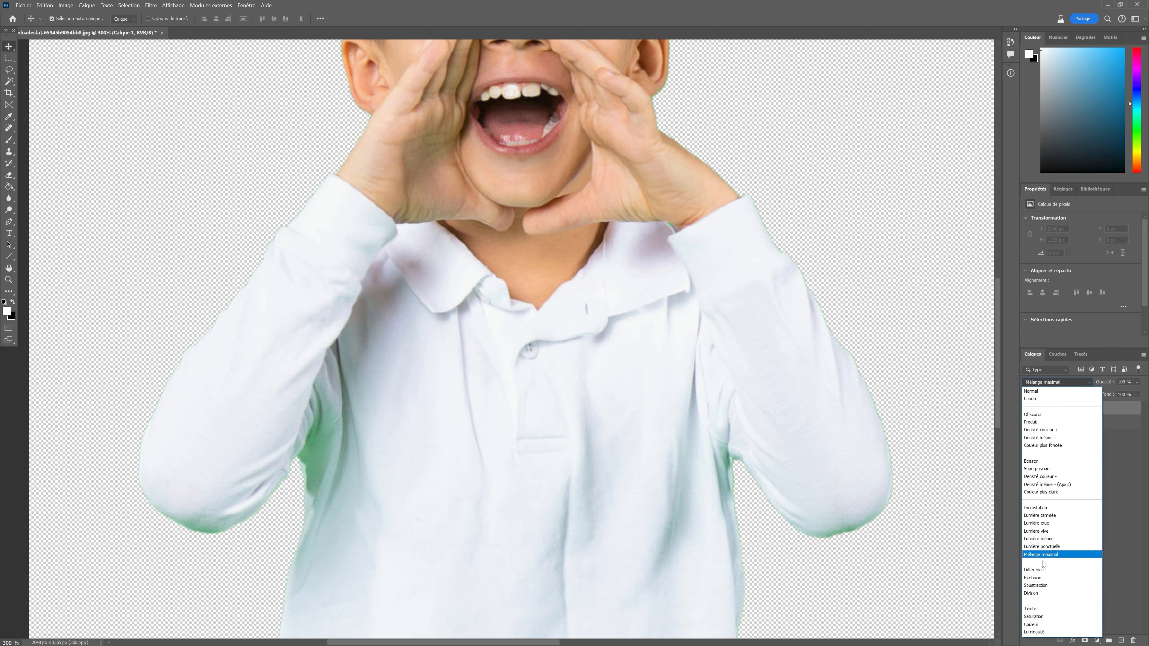
{"action": "left_click", "coordinate": [1032, 624]}
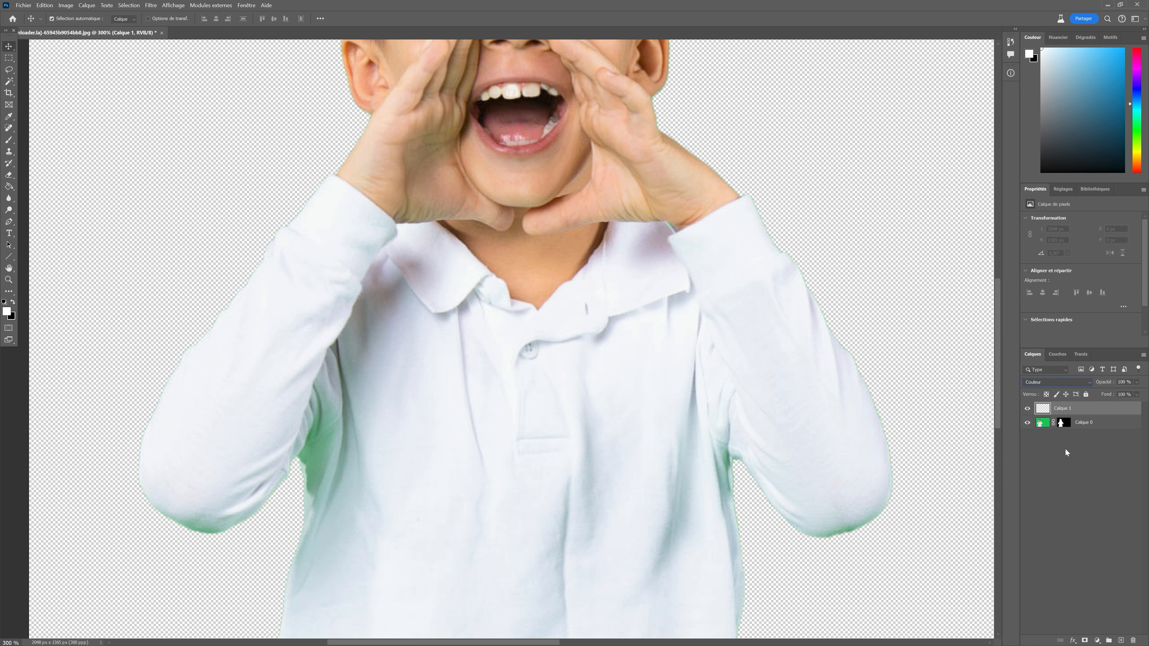
{"action": "left_click", "coordinate": [1072, 415], "text": "alt"}
Sample the shirt's white and paint over the green fringe on the inner edge of the left arm.
{"action": "left_click", "coordinate": [8, 116]}
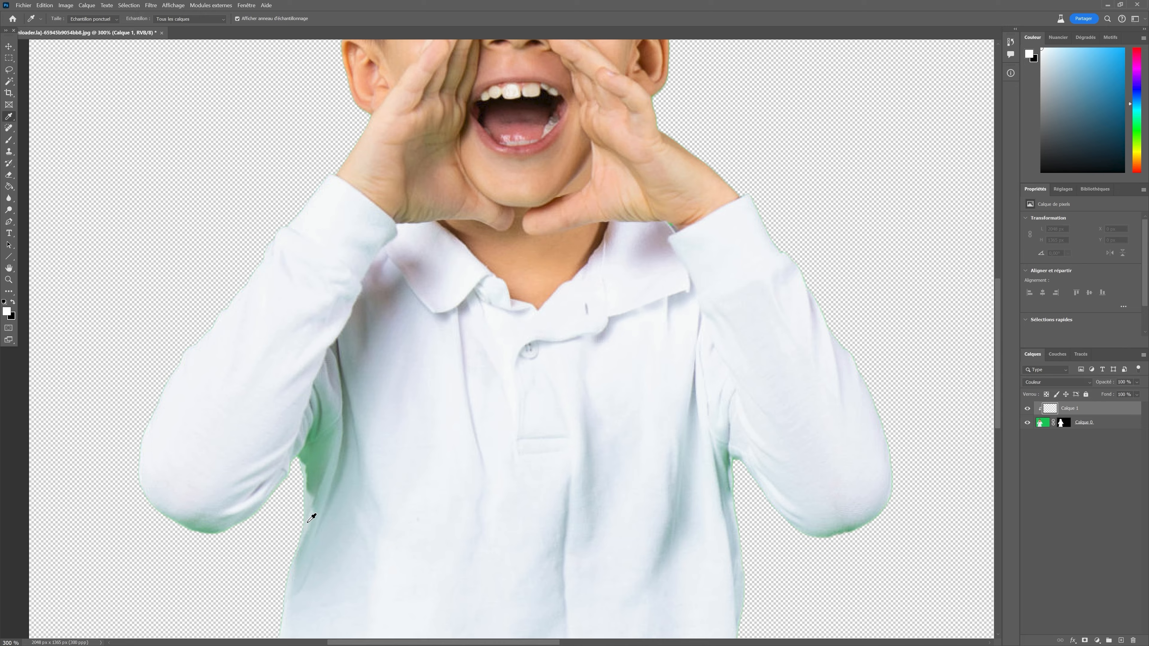
{"action": "left_click", "coordinate": [312, 519]}
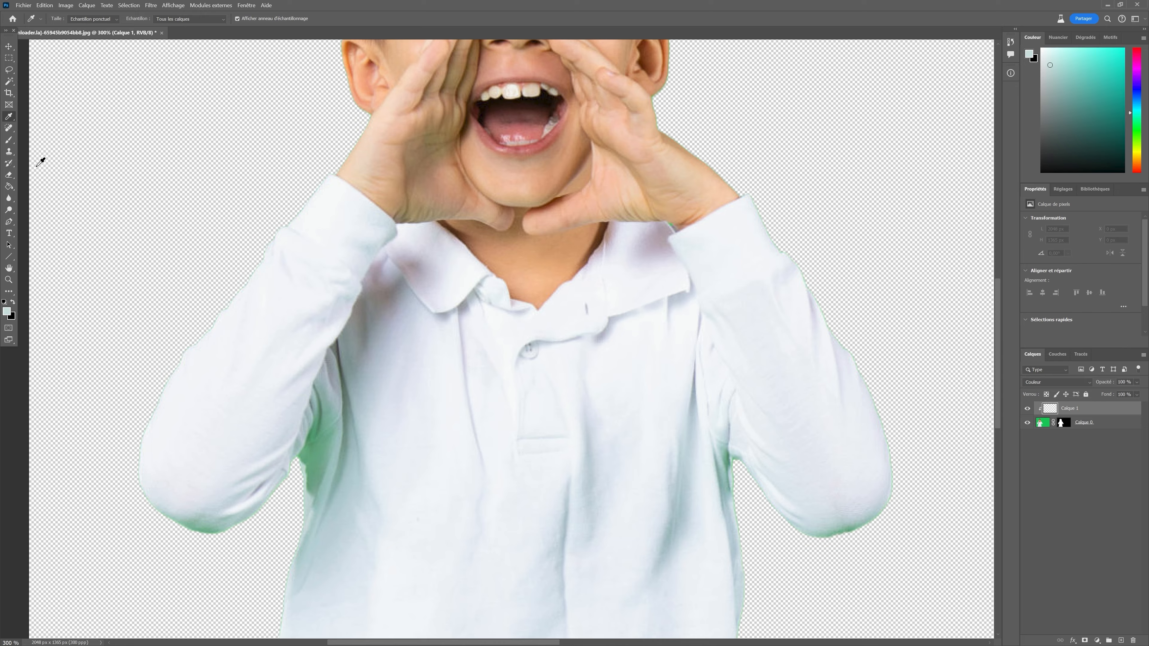
{"action": "left_click", "coordinate": [336, 392]}
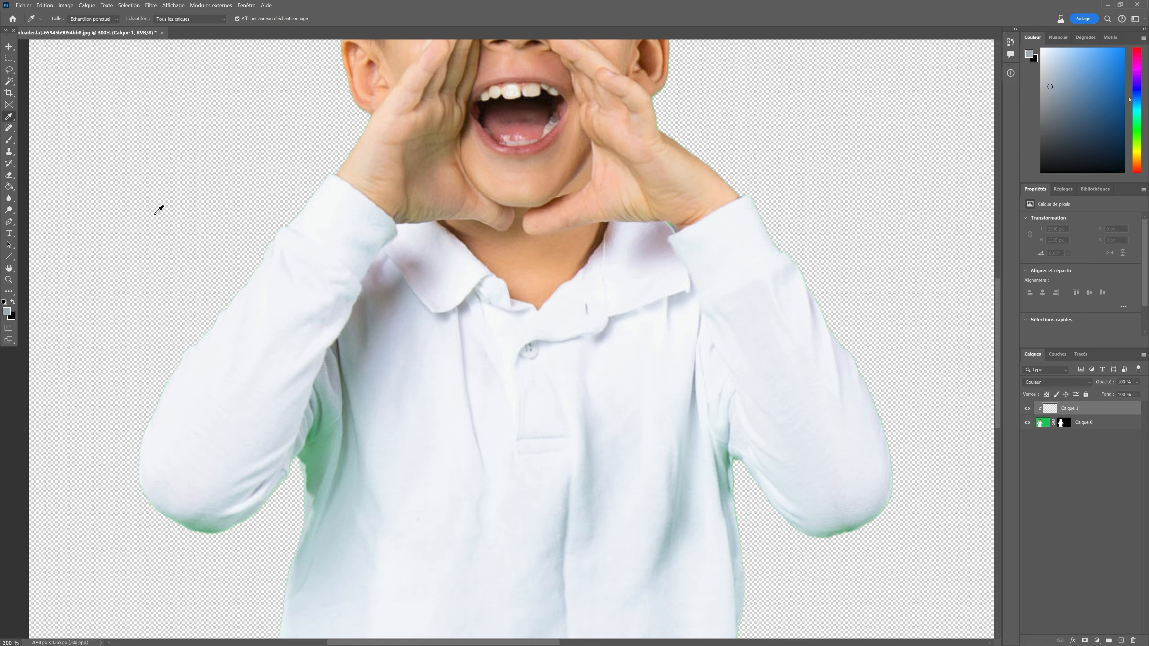
{"action": "left_click", "coordinate": [9, 139]}
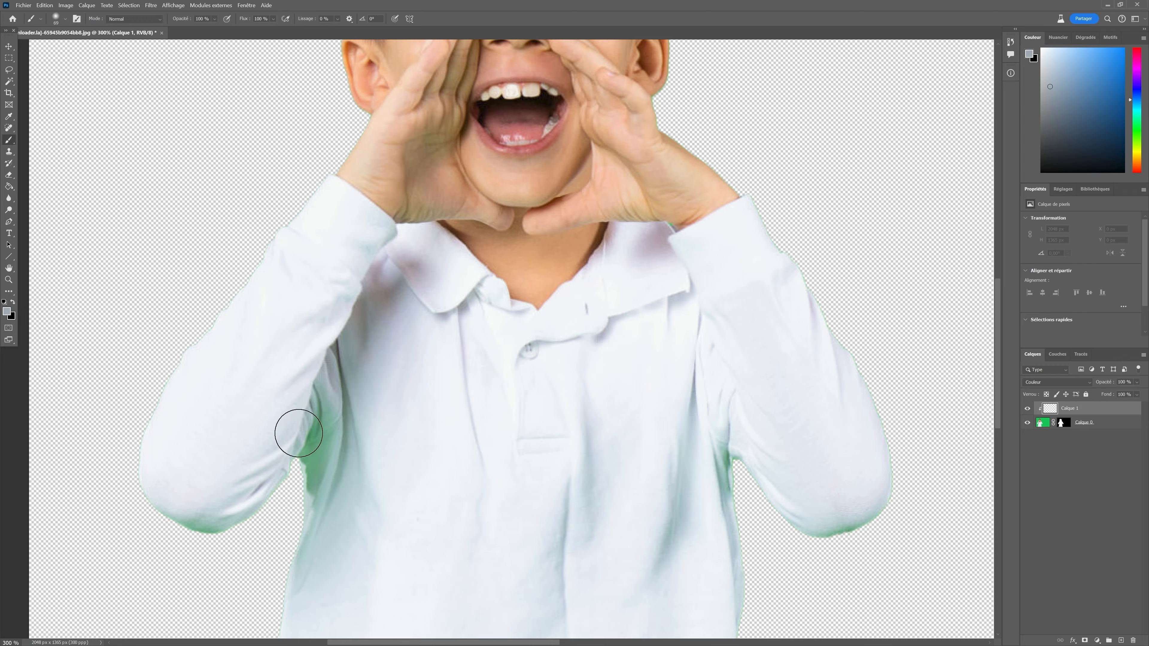
{"action": "mouse_move", "coordinate": [298, 433]}
{"action": "left_mouse_down"}
{"action": "mouse_move", "coordinate": [313, 454]}
{"action": "mouse_move", "coordinate": [302, 387]}
{"action": "mouse_move", "coordinate": [308, 542]}
{"action": "mouse_move", "coordinate": [328, 463]}
{"action": "mouse_move", "coordinate": [323, 409]}
{"action": "mouse_move", "coordinate": [311, 495]}
{"action": "left_mouse_up"}
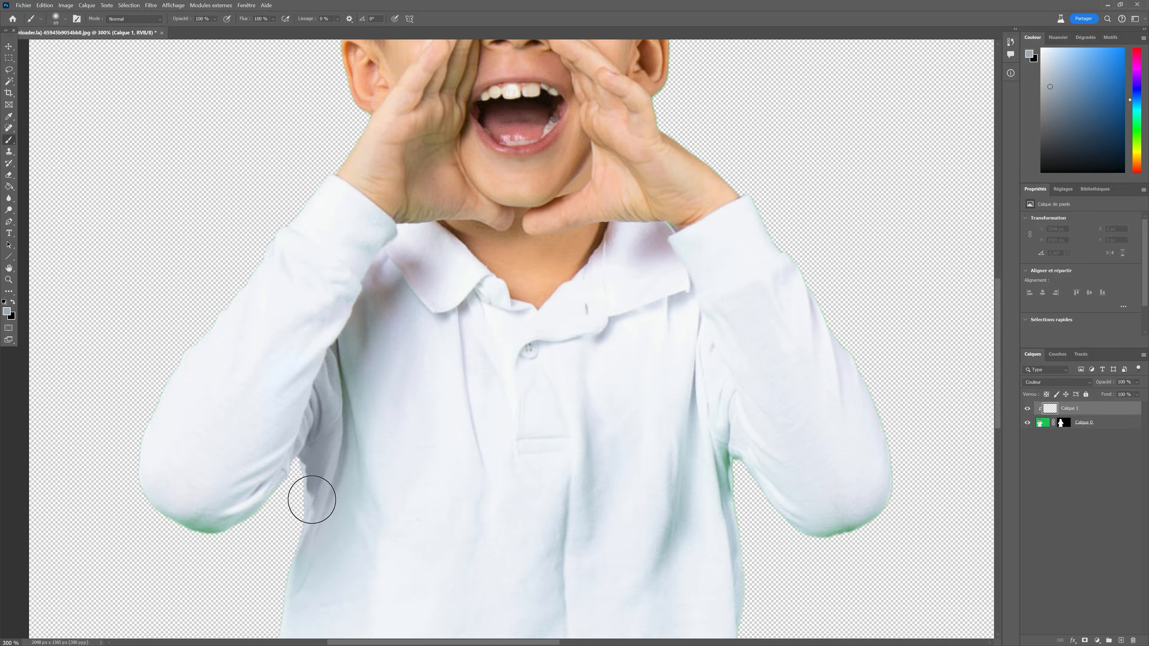
Resample the shirt colour and repaint the green edge along the left side of the torso.
{"action": "left_click", "coordinate": [9, 115]}
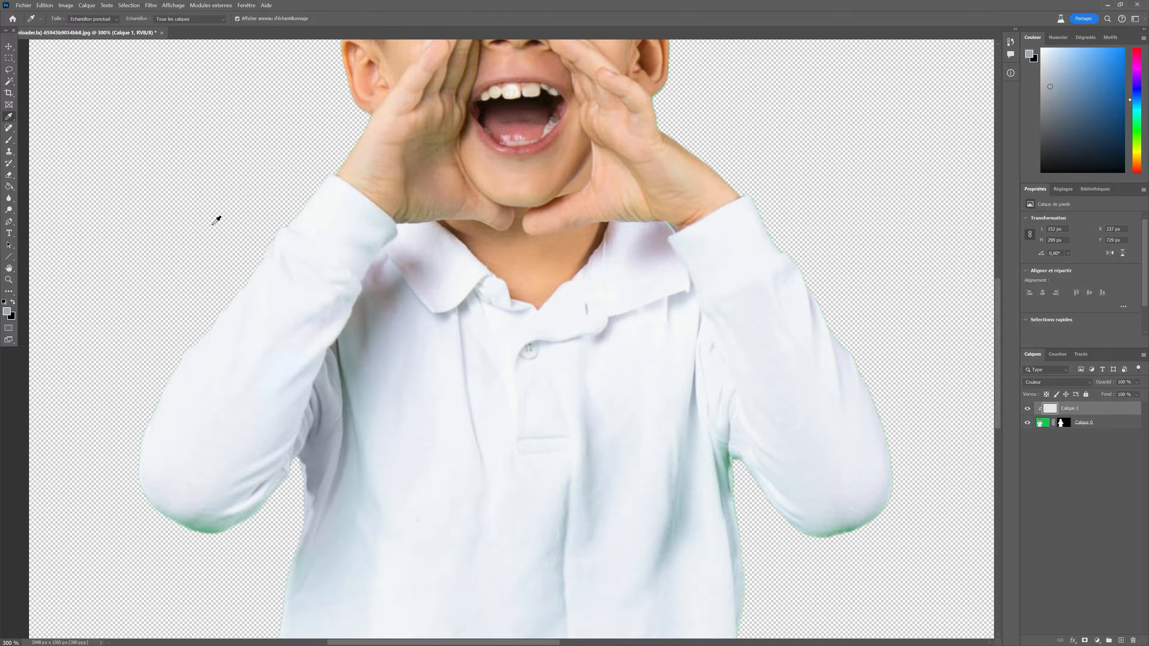
{"action": "left_click", "coordinate": [381, 444]}
{"action": "left_click", "coordinate": [9, 139]}
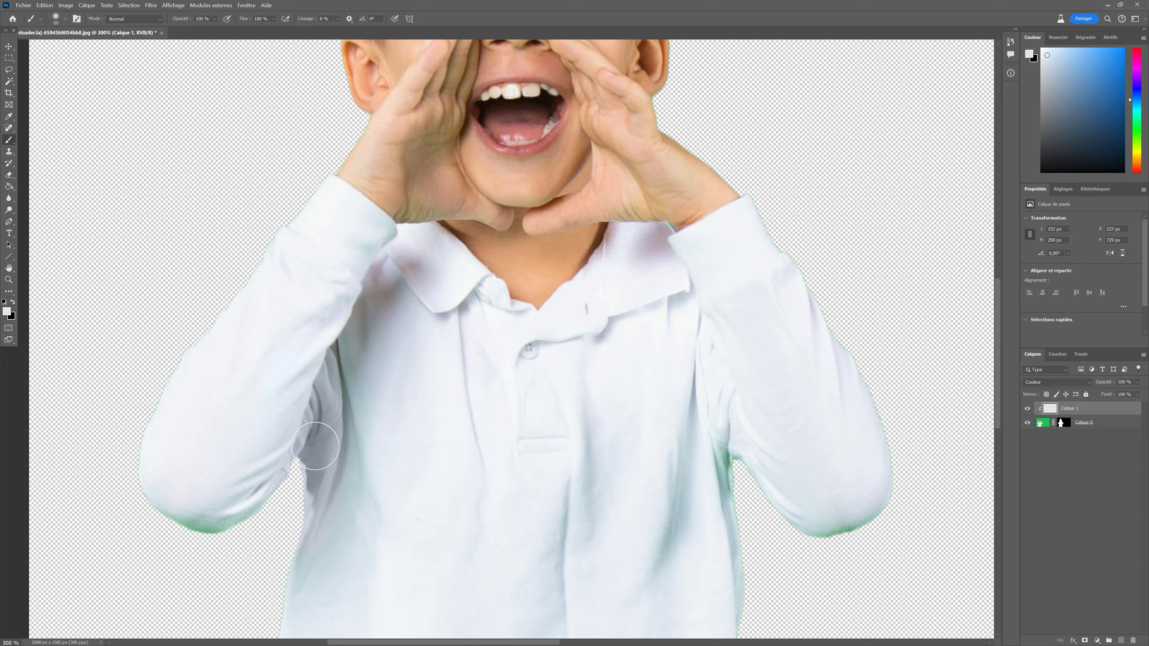
{"action": "mouse_move", "coordinate": [298, 346]}
{"action": "left_mouse_down"}
{"action": "mouse_move", "coordinate": [317, 386]}
{"action": "mouse_move", "coordinate": [328, 485]}
{"action": "mouse_move", "coordinate": [340, 306]}
{"action": "mouse_move", "coordinate": [332, 487]}
{"action": "mouse_move", "coordinate": [314, 566]}
{"action": "left_mouse_up"}
{"action": "mouse_move", "coordinate": [332, 345]}
{"action": "left_mouse_down"}
{"action": "mouse_move", "coordinate": [348, 309]}
{"action": "mouse_move", "coordinate": [359, 322]}
{"action": "mouse_move", "coordinate": [333, 413]}
{"action": "left_mouse_up"}
Sample the left sleeve's colour and paint over the green fringe under the left forearm.
{"action": "scroll", "coordinate": [571, 466], "scroll_direction": "down", "scroll_amount": 3}
{"action": "scroll", "coordinate": [568, 432], "scroll_direction": "down", "scroll_amount": 2}
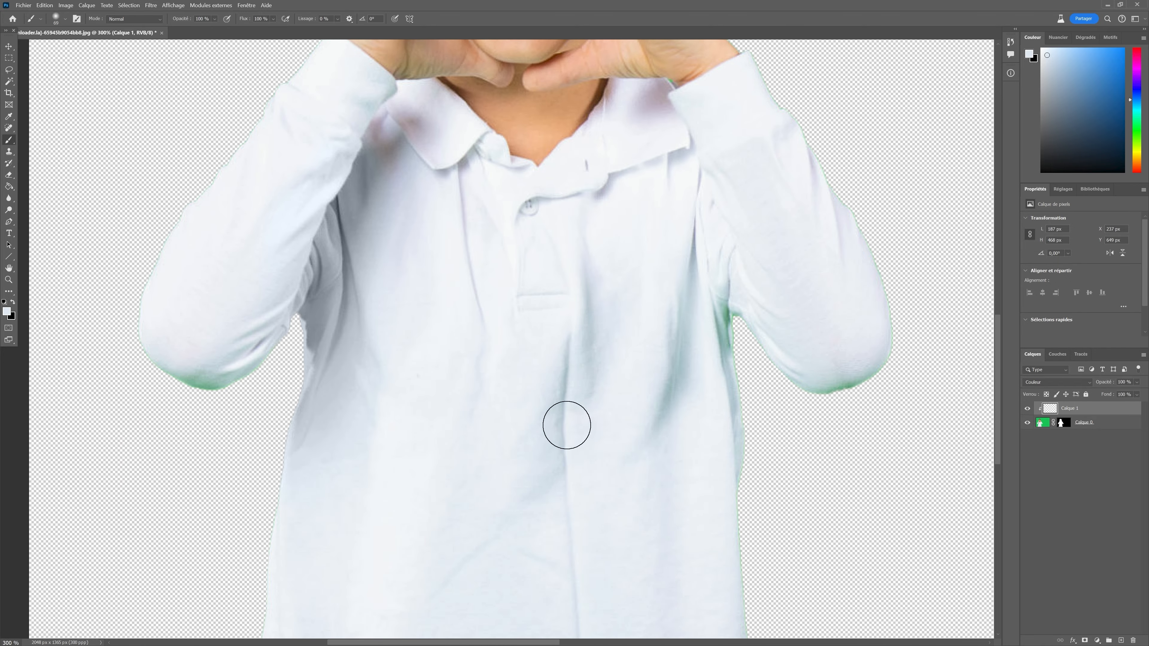
{"action": "left_click", "coordinate": [9, 116]}
{"action": "left_click", "coordinate": [190, 339]}
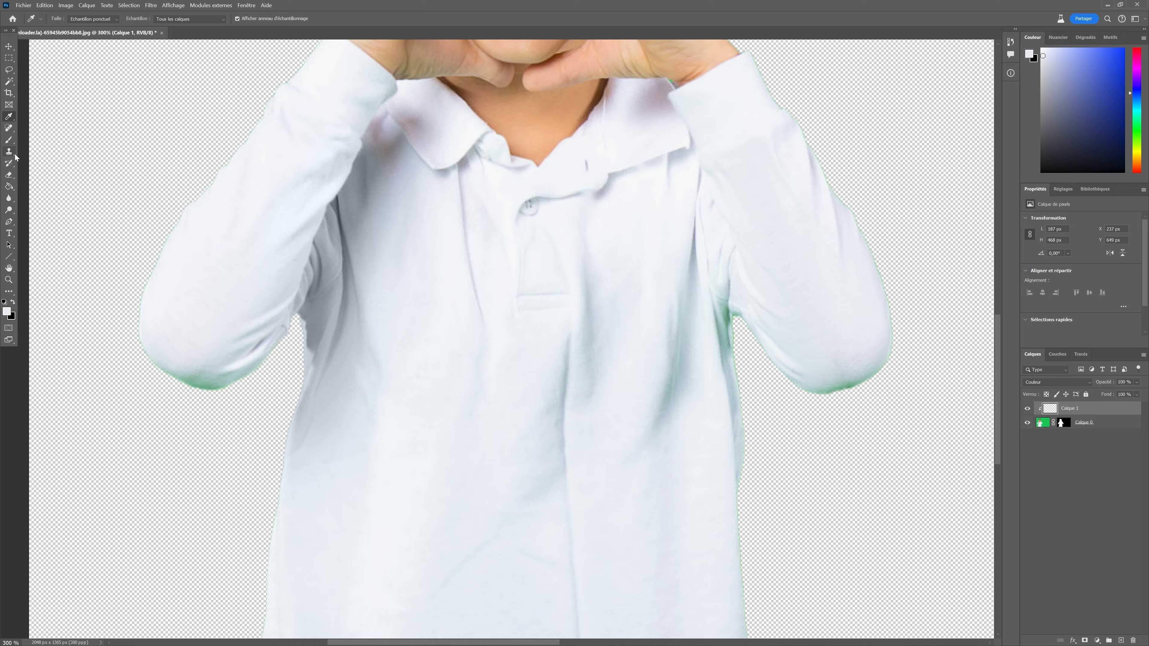
{"action": "left_click", "coordinate": [5, 140]}
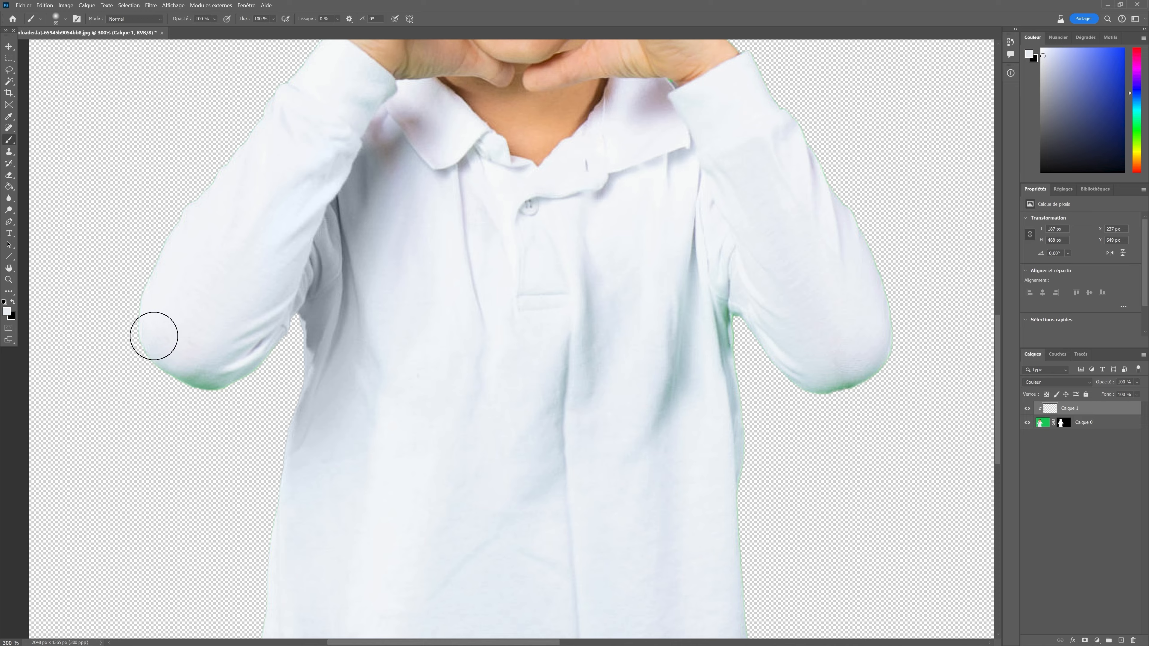
{"action": "mouse_move", "coordinate": [154, 333]}
{"action": "left_mouse_down"}
{"action": "mouse_move", "coordinate": [182, 382]}
{"action": "mouse_move", "coordinate": [217, 332]}
{"action": "mouse_move", "coordinate": [203, 350]}
{"action": "mouse_move", "coordinate": [215, 362]}
{"action": "mouse_move", "coordinate": [245, 336]}
{"action": "mouse_move", "coordinate": [227, 365]}
{"action": "mouse_move", "coordinate": [262, 331]}
{"action": "mouse_move", "coordinate": [220, 353]}
{"action": "mouse_move", "coordinate": [172, 330]}
{"action": "mouse_move", "coordinate": [154, 292]}
{"action": "mouse_move", "coordinate": [208, 198]}
{"action": "mouse_move", "coordinate": [298, 97]}
{"action": "mouse_move", "coordinate": [310, 65]}
{"action": "mouse_move", "coordinate": [284, 110]}
{"action": "mouse_move", "coordinate": [368, 88]}
{"action": "mouse_move", "coordinate": [263, 236]}
{"action": "mouse_move", "coordinate": [241, 296]}
{"action": "mouse_move", "coordinate": [264, 269]}
{"action": "mouse_move", "coordinate": [214, 347]}
{"action": "mouse_move", "coordinate": [261, 369]}
{"action": "left_mouse_up"}
Sample the right sleeve's white and paint over the green fringe along the right arm and torso edge.
{"action": "scroll", "coordinate": [390, 385], "scroll_direction": "up", "scroll_amount": 3}
{"action": "scroll", "coordinate": [403, 412], "scroll_direction": "up", "scroll_amount": 2}
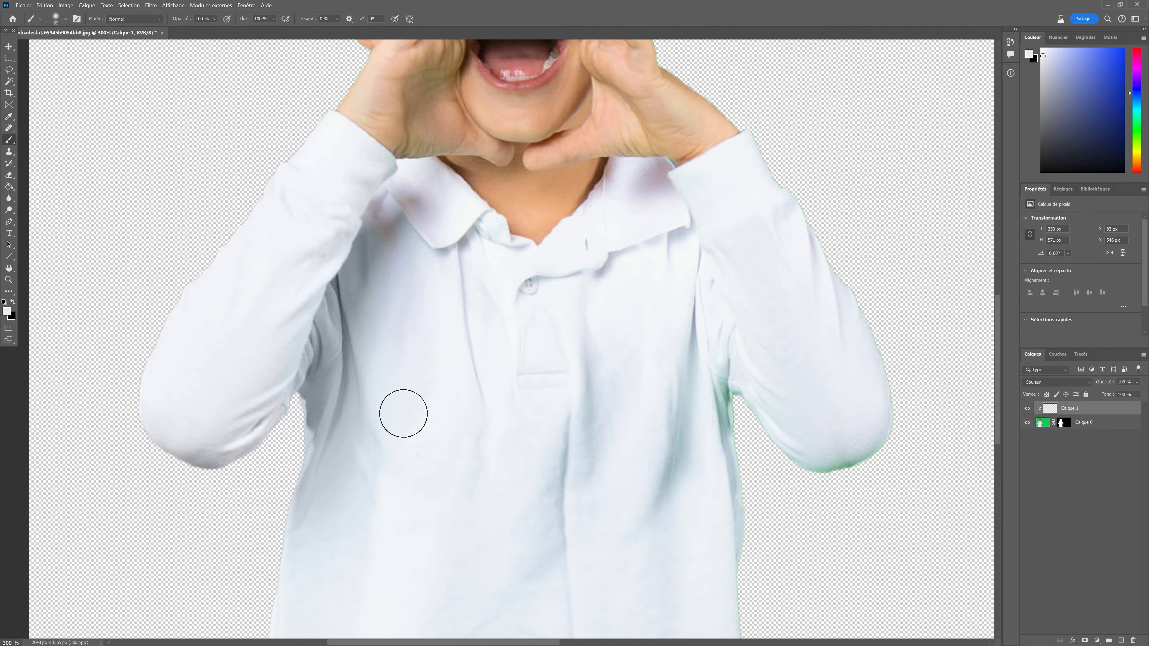
{"action": "scroll", "coordinate": [404, 412], "scroll_direction": "down", "scroll_amount": 5}
{"action": "scroll", "coordinate": [406, 411], "scroll_direction": "up", "scroll_amount": 5}
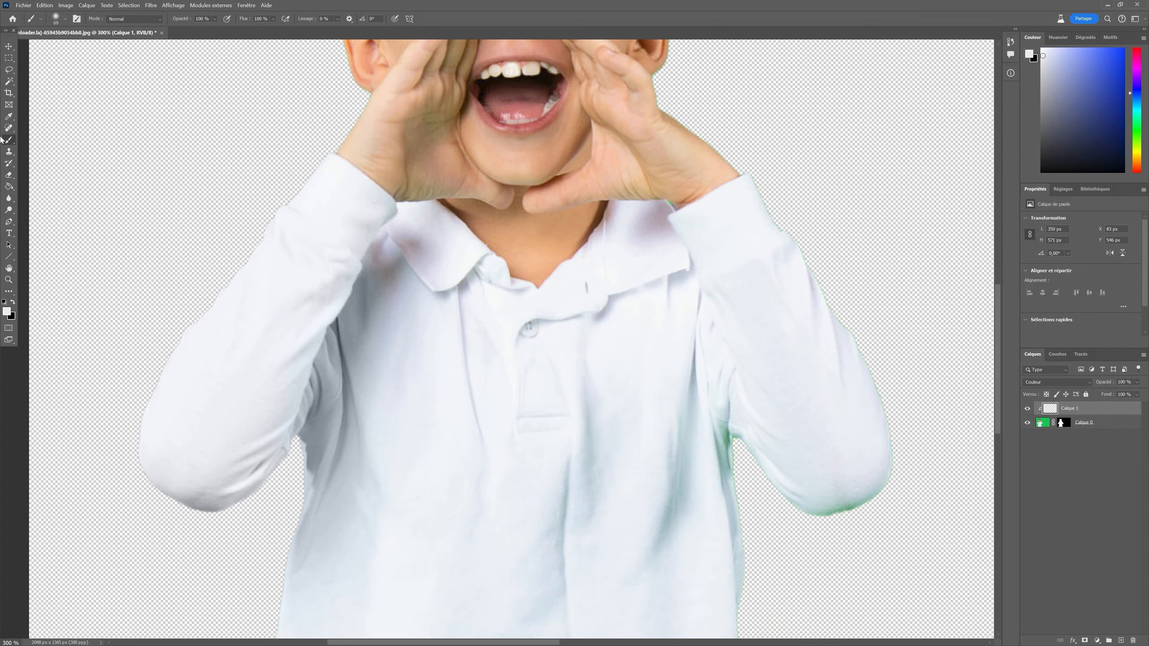
{"action": "left_click", "coordinate": [9, 117]}
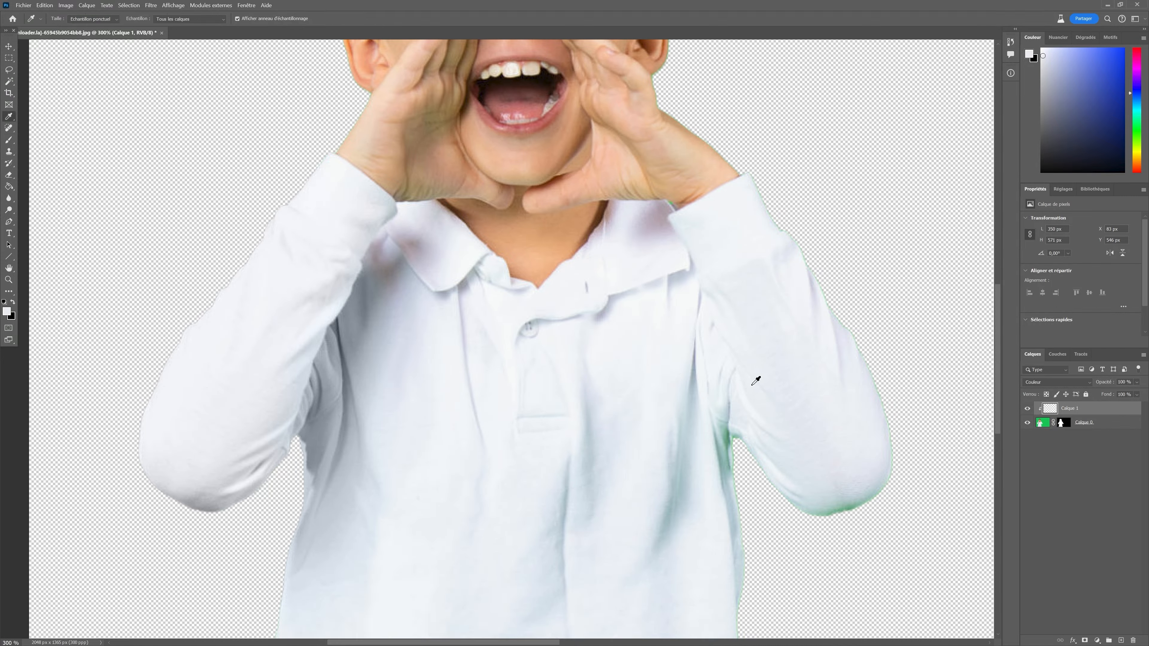
{"action": "left_click", "coordinate": [860, 471]}
{"action": "left_click", "coordinate": [10, 139]}
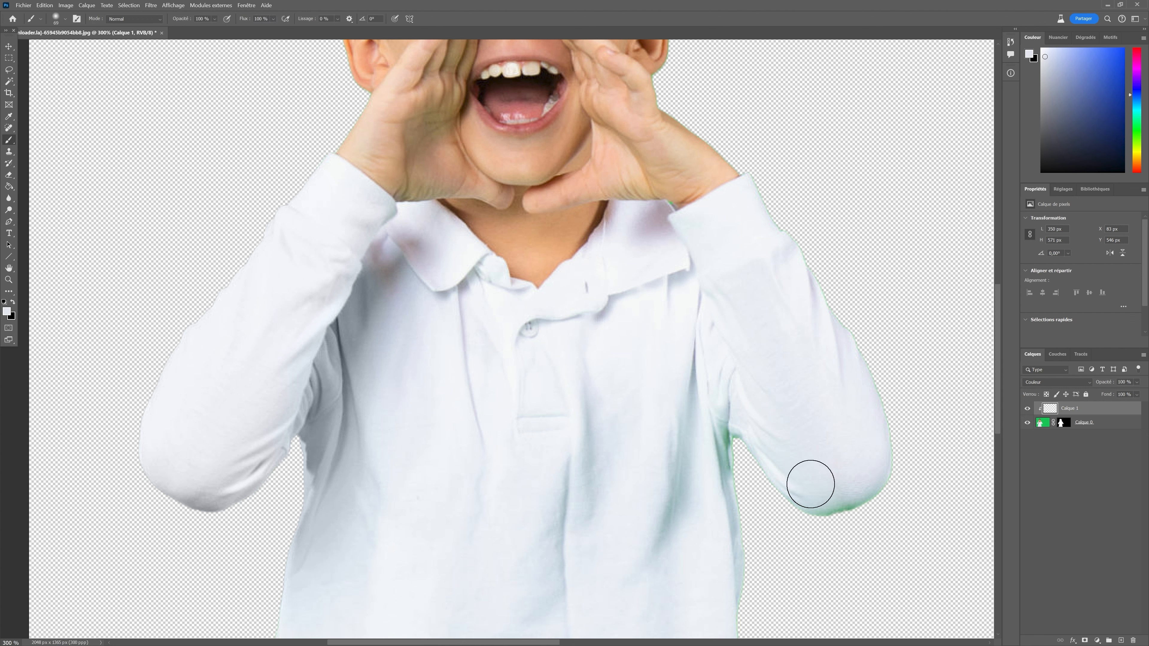
{"action": "mouse_move", "coordinate": [844, 514]}
{"action": "left_mouse_down"}
{"action": "mouse_move", "coordinate": [874, 420]}
{"action": "mouse_move", "coordinate": [760, 230]}
{"action": "left_mouse_up"}
{"action": "left_click_drag", "start_coordinate": [851, 312], "coordinate": [894, 399]}
{"action": "mouse_move", "coordinate": [733, 450]}
{"action": "left_mouse_down"}
{"action": "mouse_move", "coordinate": [730, 436]}
{"action": "mouse_move", "coordinate": [738, 547]}
{"action": "mouse_move", "coordinate": [728, 615]}
{"action": "left_mouse_up"}
Dab over small green spots on the shirt's right side with the brush at 50% opacity.
{"action": "scroll", "coordinate": [670, 554], "scroll_direction": "down", "scroll_amount": 2}
{"action": "scroll", "coordinate": [671, 554], "scroll_direction": "down", "scroll_amount": 4}
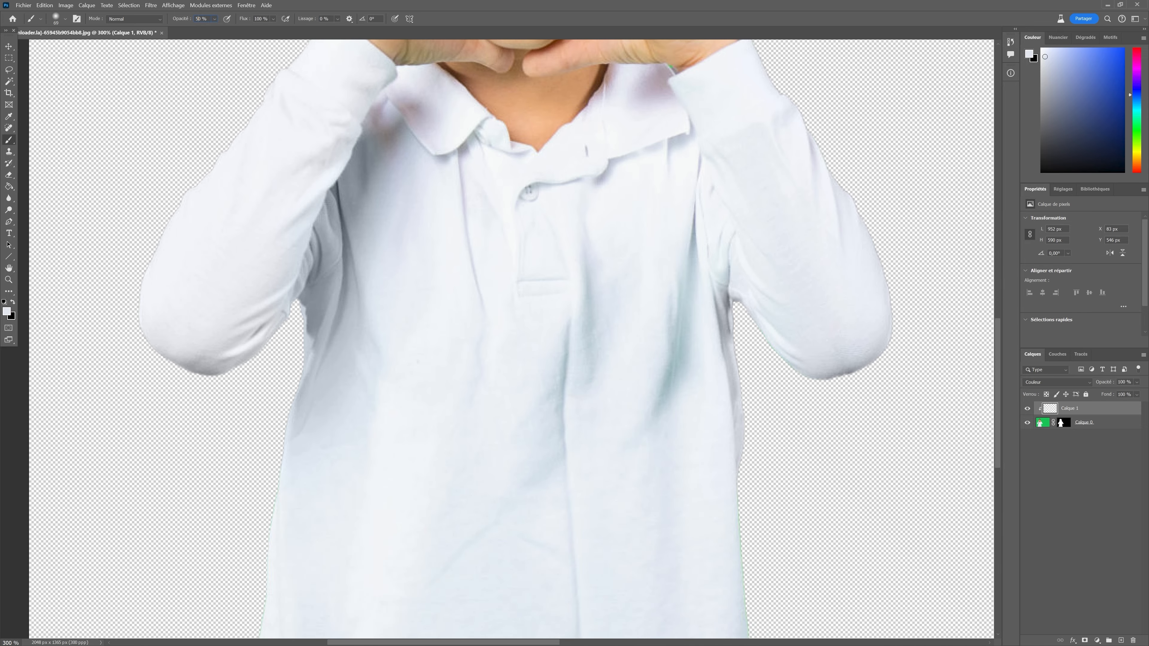
{"action": "left_click_drag", "start_coordinate": [695, 303], "coordinate": [681, 313]}
{"action": "mouse_move", "coordinate": [570, 492]}
{"action": "left_mouse_down"}
{"action": "mouse_move", "coordinate": [529, 478]}
{"action": "mouse_move", "coordinate": [506, 534]}
{"action": "mouse_move", "coordinate": [526, 490]}
{"action": "mouse_move", "coordinate": [550, 504]}
{"action": "left_mouse_up"}
Paint over the green edges along both lower sides of the shirt at 100% opacity.
{"action": "scroll", "coordinate": [568, 538], "scroll_direction": "up", "scroll_amount": 2}
{"action": "scroll", "coordinate": [568, 538], "scroll_direction": "up", "scroll_amount": 2}
{"action": "scroll", "coordinate": [570, 542], "scroll_direction": "down", "scroll_amount": 2}
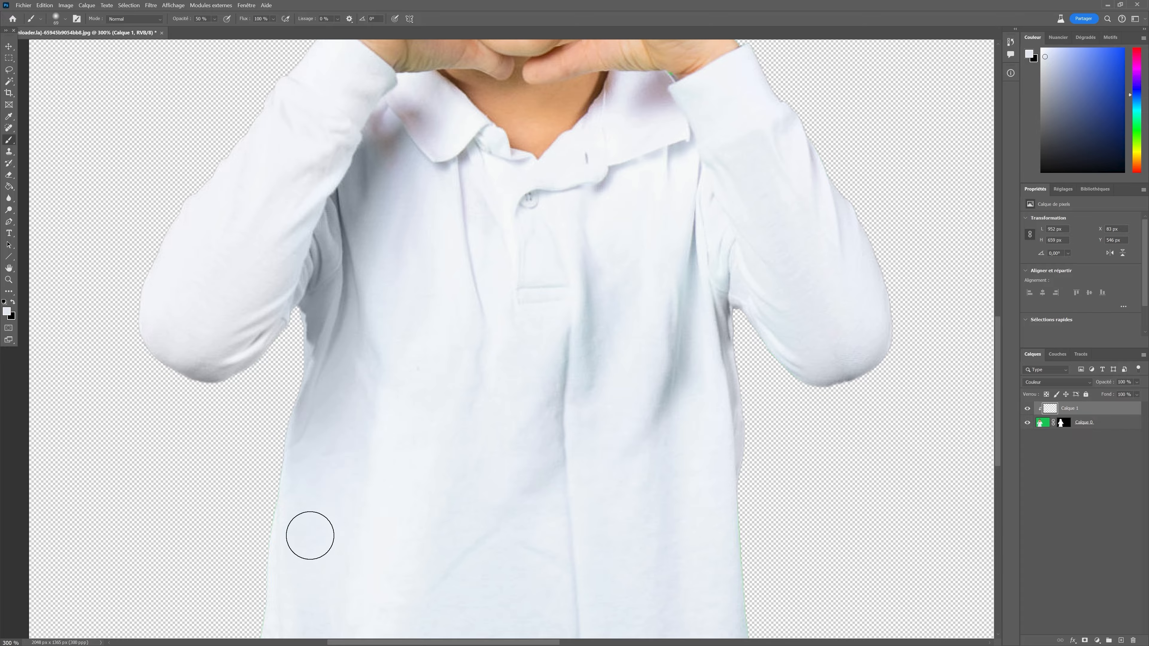
{"action": "scroll", "coordinate": [308, 533], "scroll_direction": "down", "scroll_amount": 5}
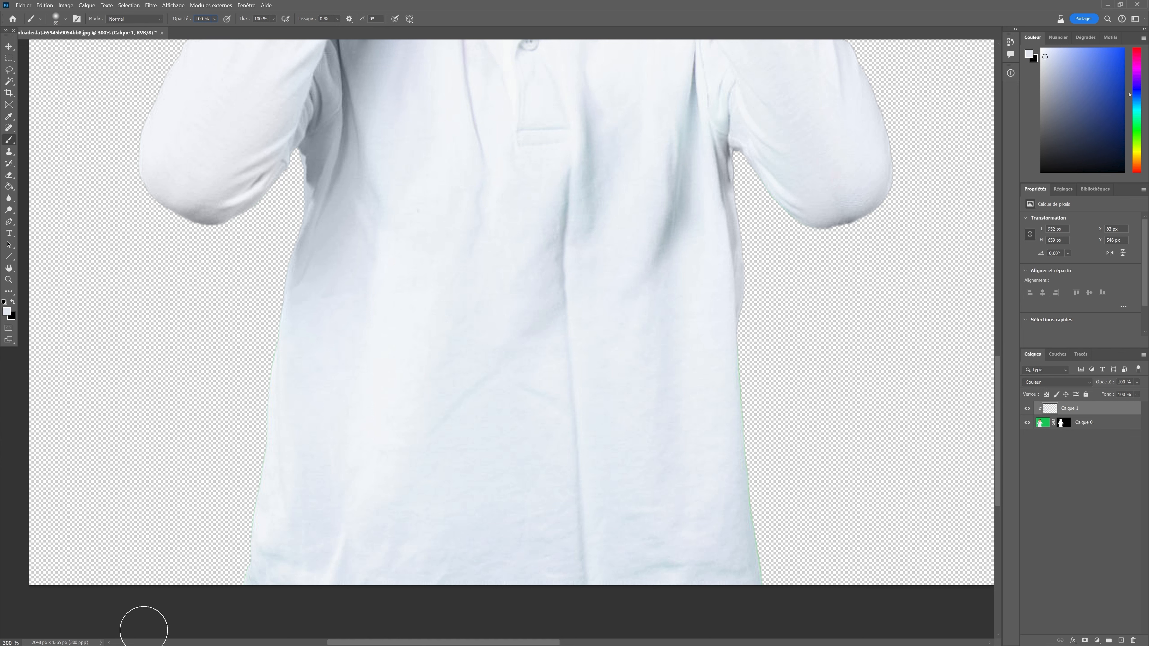
{"action": "left_click_drag", "start_coordinate": [263, 298], "coordinate": [225, 616]}
{"action": "mouse_move", "coordinate": [764, 372]}
{"action": "left_mouse_down"}
{"action": "mouse_move", "coordinate": [754, 375]}
{"action": "mouse_move", "coordinate": [762, 453]}
{"action": "mouse_move", "coordinate": [797, 616]}
{"action": "left_mouse_up"}
{"action": "left_click_drag", "start_coordinate": [746, 431], "coordinate": [782, 619]}
{"action": "scroll", "coordinate": [769, 579], "scroll_direction": "up", "scroll_amount": 5}
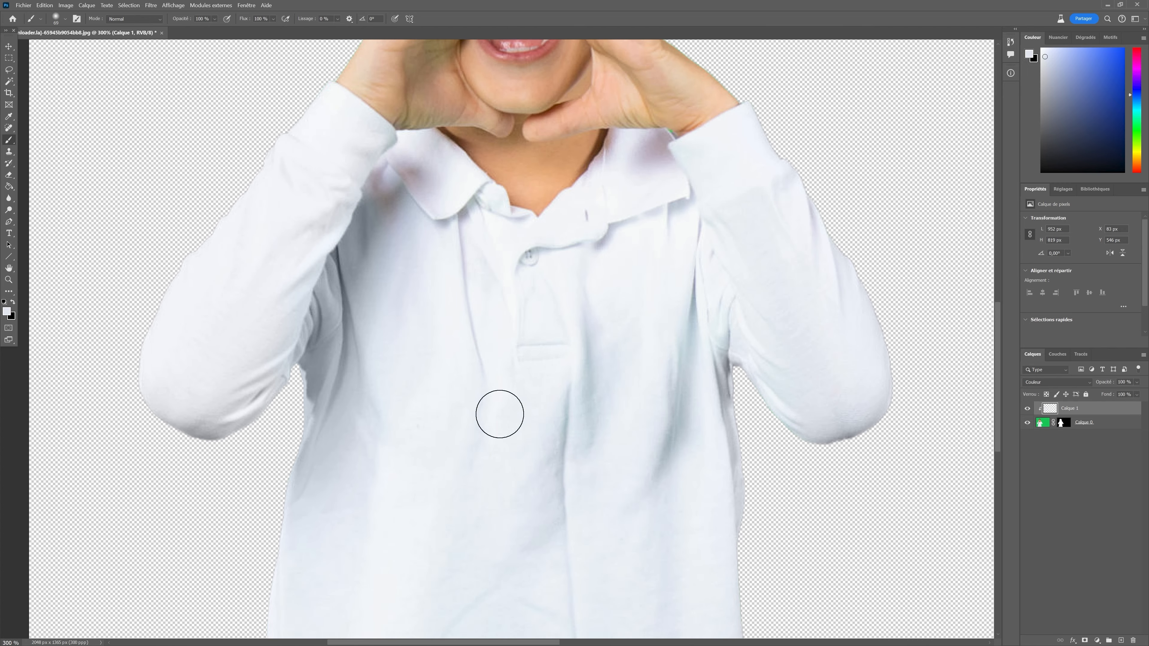
{"action": "scroll", "coordinate": [499, 414], "scroll_direction": "up", "scroll_amount": 4}
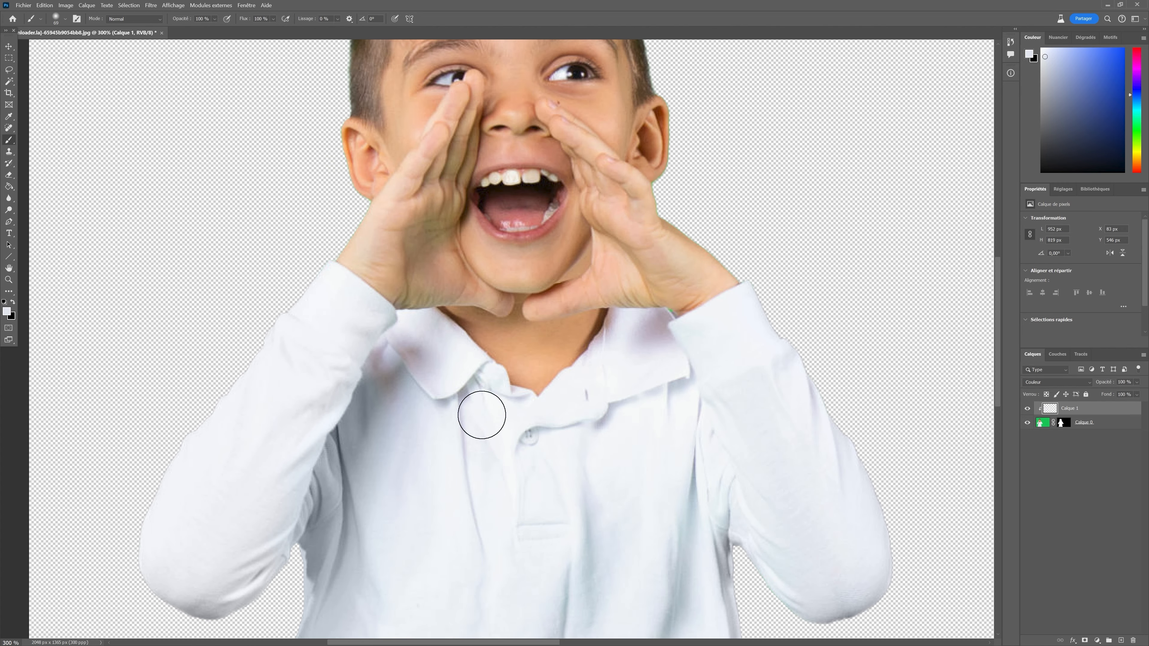
Sample the left hand's skin tone and paint over the green fringe along the edges of both hands.
{"action": "scroll", "coordinate": [481, 415], "scroll_direction": "up", "scroll_amount": 2}
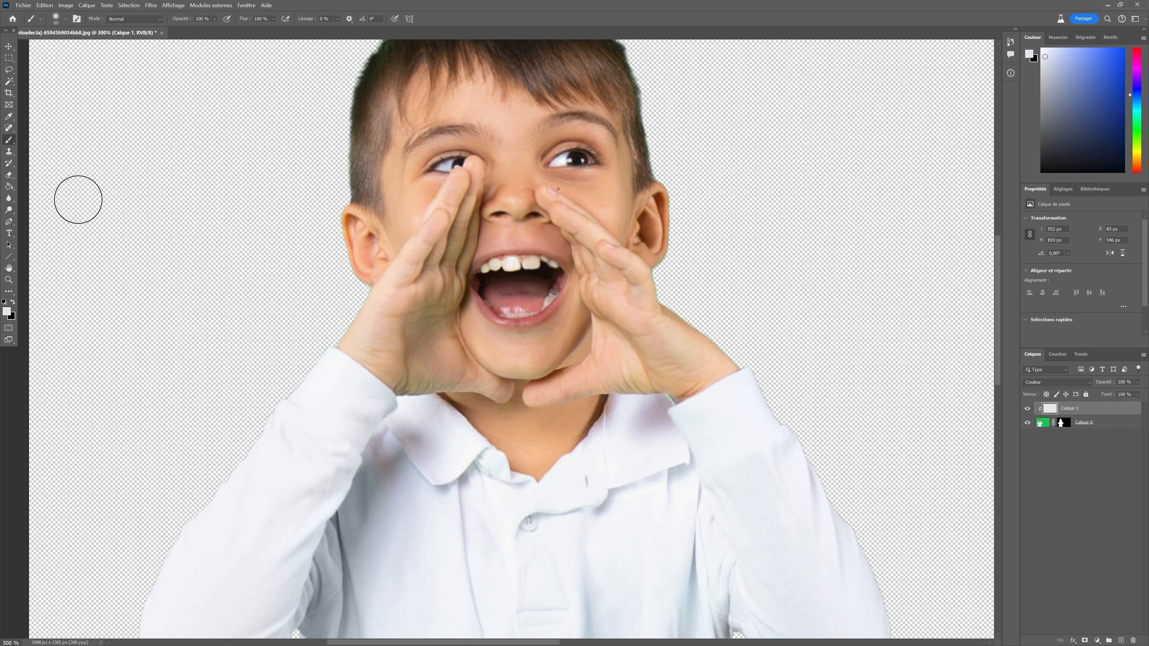
{"action": "left_click", "coordinate": [9, 118]}
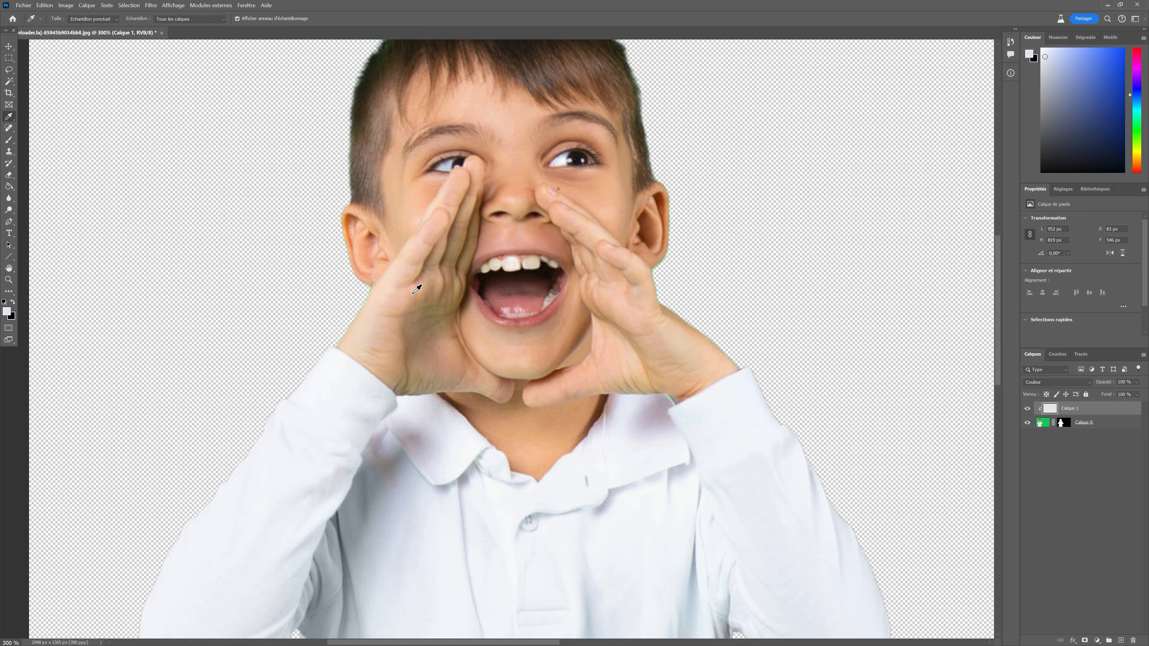
{"action": "left_click", "coordinate": [455, 351]}
{"action": "left_click", "coordinate": [8, 140]}
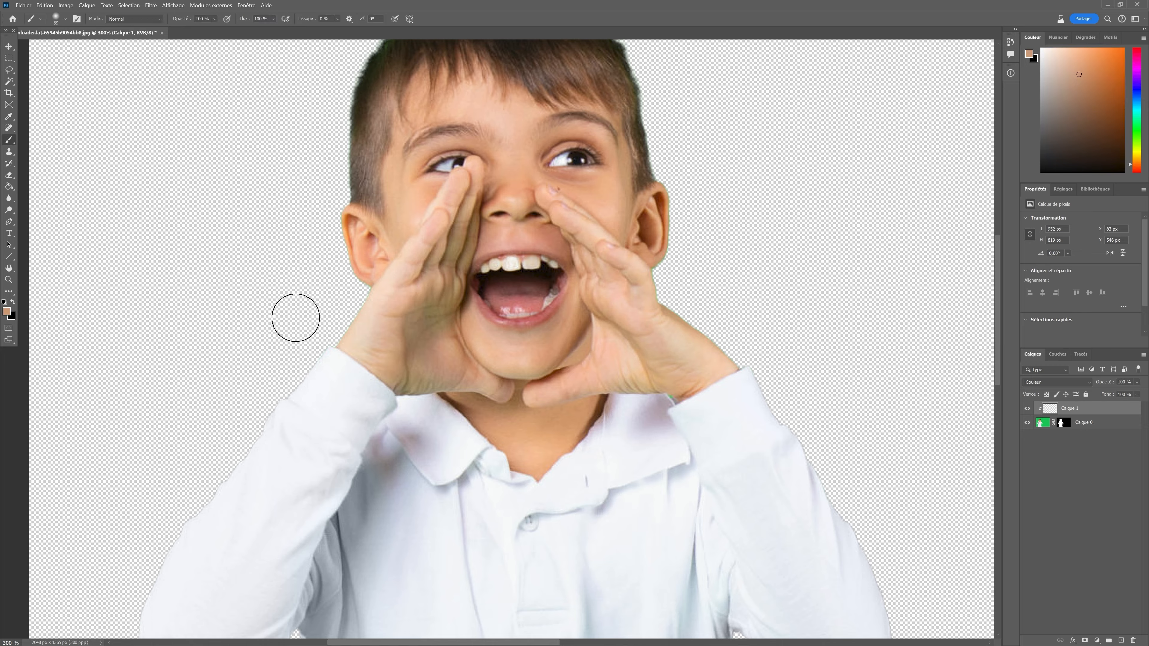
{"action": "mouse_move", "coordinate": [423, 320]}
{"action": "left_mouse_down"}
{"action": "mouse_move", "coordinate": [423, 343]}
{"action": "mouse_move", "coordinate": [434, 306]}
{"action": "mouse_move", "coordinate": [410, 374]}
{"action": "mouse_move", "coordinate": [440, 369]}
{"action": "mouse_move", "coordinate": [413, 363]}
{"action": "mouse_move", "coordinate": [404, 336]}
{"action": "mouse_move", "coordinate": [437, 239]}
{"action": "mouse_move", "coordinate": [453, 230]}
{"action": "mouse_move", "coordinate": [425, 302]}
{"action": "mouse_move", "coordinate": [435, 336]}
{"action": "left_mouse_up"}
{"action": "mouse_move", "coordinate": [674, 319]}
{"action": "left_mouse_down"}
{"action": "mouse_move", "coordinate": [669, 281]}
{"action": "mouse_move", "coordinate": [687, 241]}
{"action": "mouse_move", "coordinate": [679, 182]}
{"action": "mouse_move", "coordinate": [688, 241]}
{"action": "mouse_move", "coordinate": [674, 275]}
{"action": "mouse_move", "coordinate": [685, 295]}
{"action": "left_mouse_up"}
{"action": "mouse_move", "coordinate": [325, 226]}
{"action": "left_mouse_down"}
{"action": "mouse_move", "coordinate": [353, 270]}
{"action": "mouse_move", "coordinate": [355, 320]}
{"action": "mouse_move", "coordinate": [397, 346]}
{"action": "left_mouse_up"}
{"action": "scroll", "coordinate": [397, 347], "scroll_direction": "up", "scroll_amount": 4}
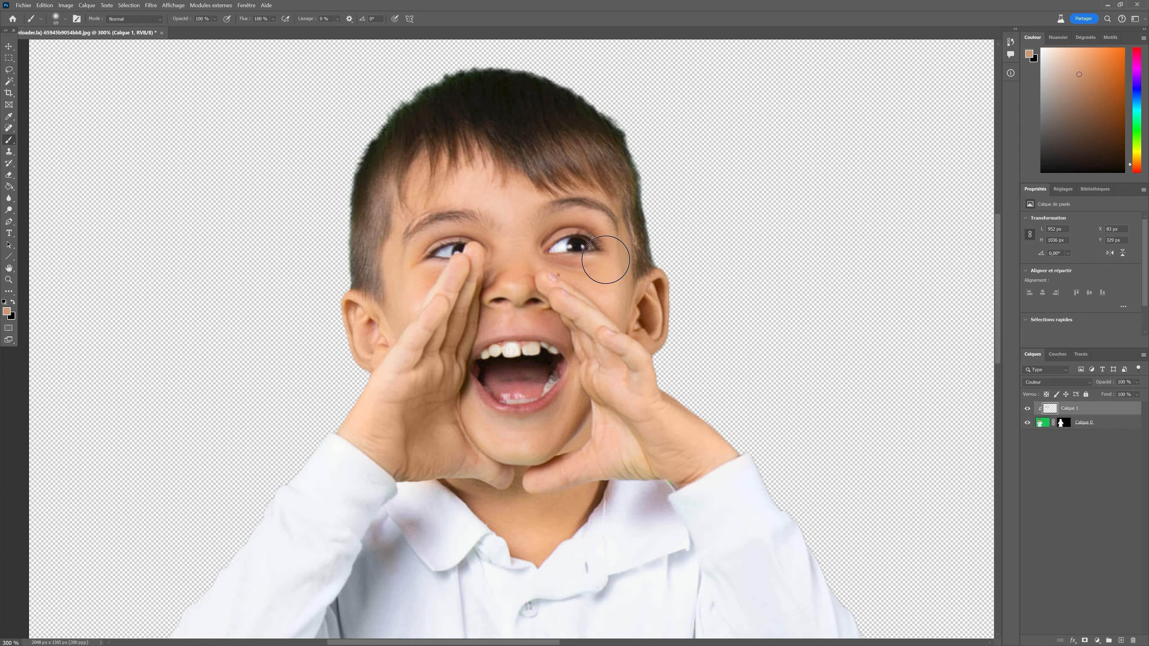
{"action": "left_click", "coordinate": [56, 19]}
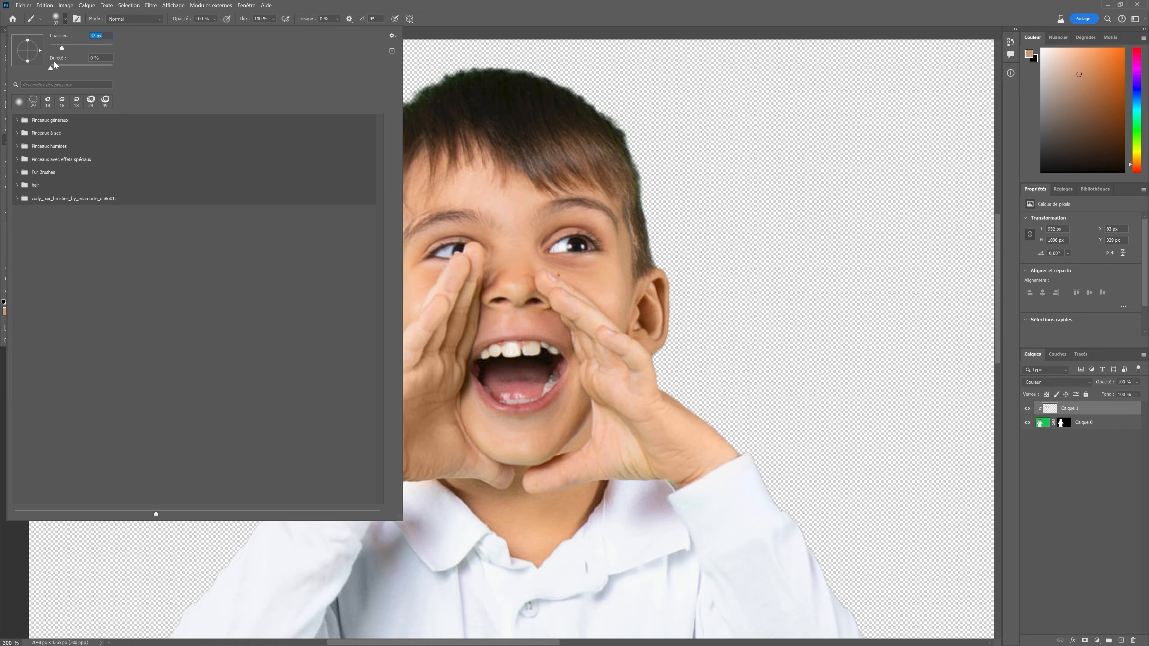
{"action": "left_click", "coordinate": [615, 261]}
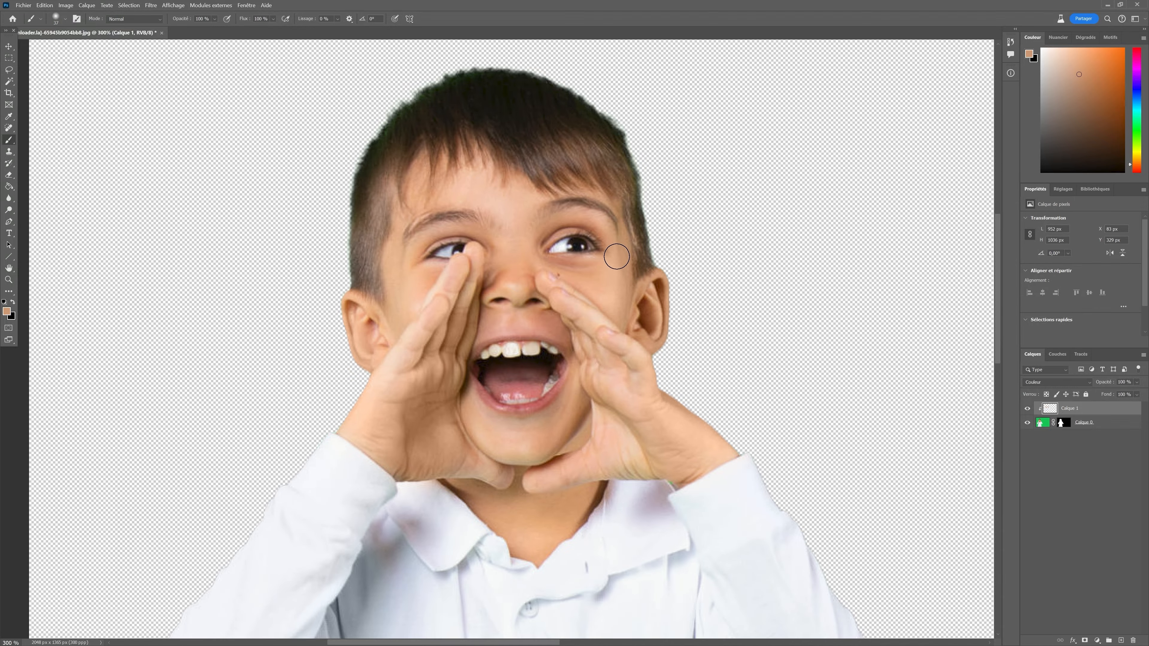
Sample a colour from the boy's hair and switch back to the brush.
{"action": "scroll", "coordinate": [484, 257], "scroll_direction": "up", "scroll_amount": 3}
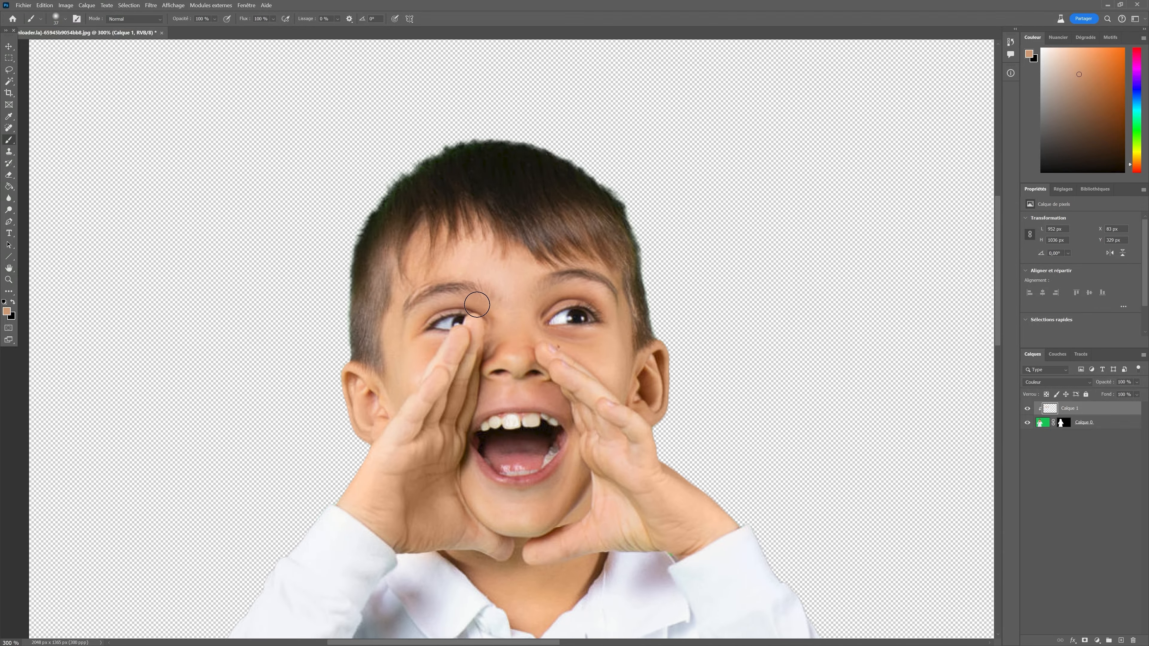
{"action": "left_click", "coordinate": [10, 116]}
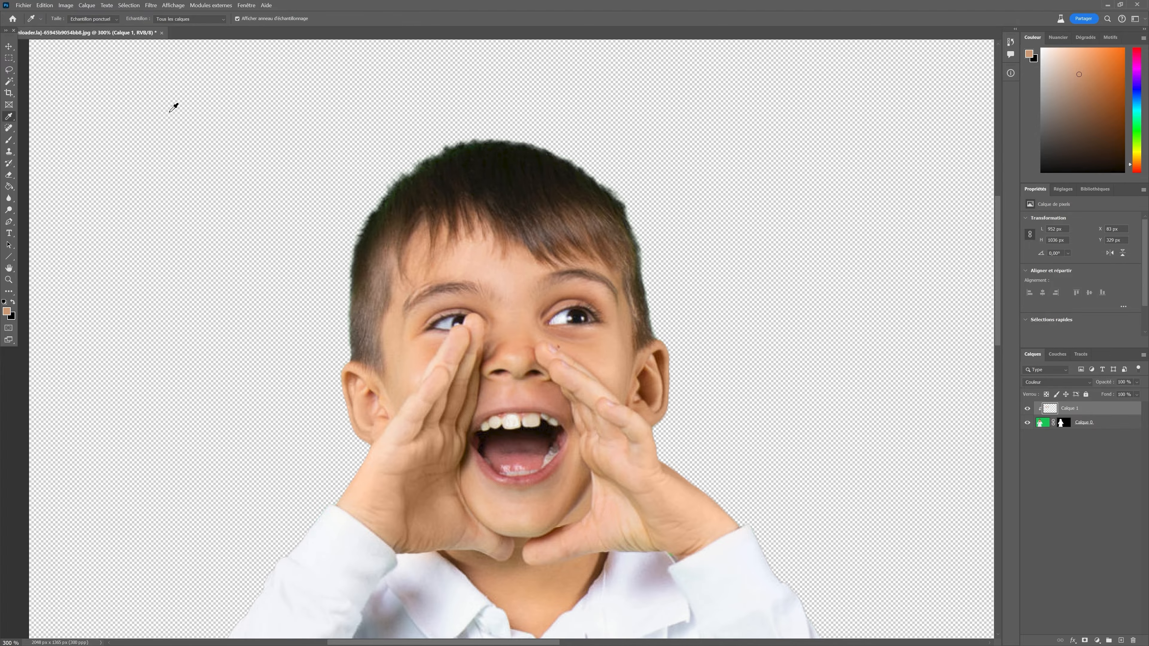
{"action": "left_click", "coordinate": [455, 158]}
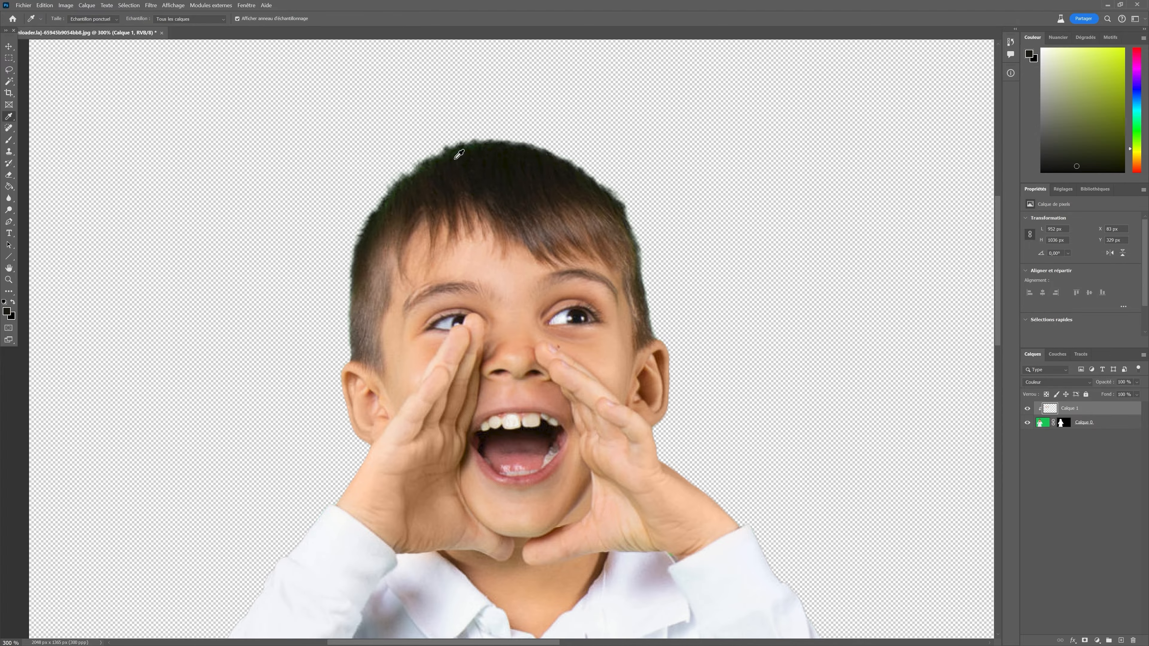
{"action": "left_click", "coordinate": [9, 140]}
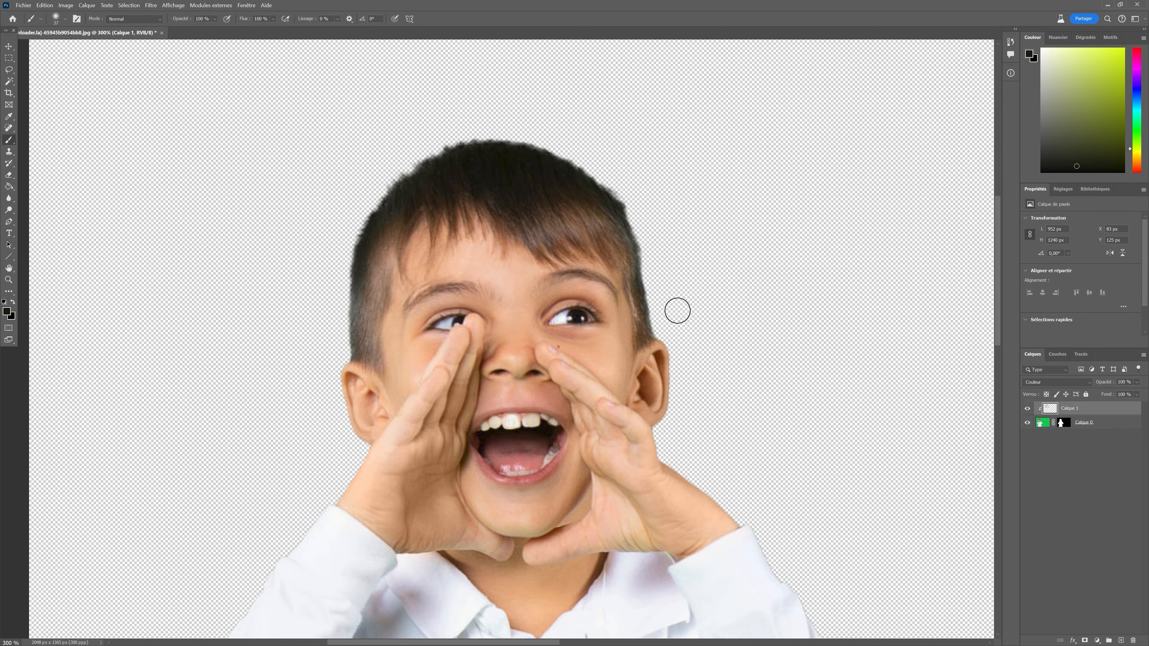
{"action": "scroll", "coordinate": [754, 284], "scroll_direction": "down", "scroll_amount": 2}
{"action": "scroll", "coordinate": [765, 283], "scroll_direction": "down", "scroll_amount": 1}
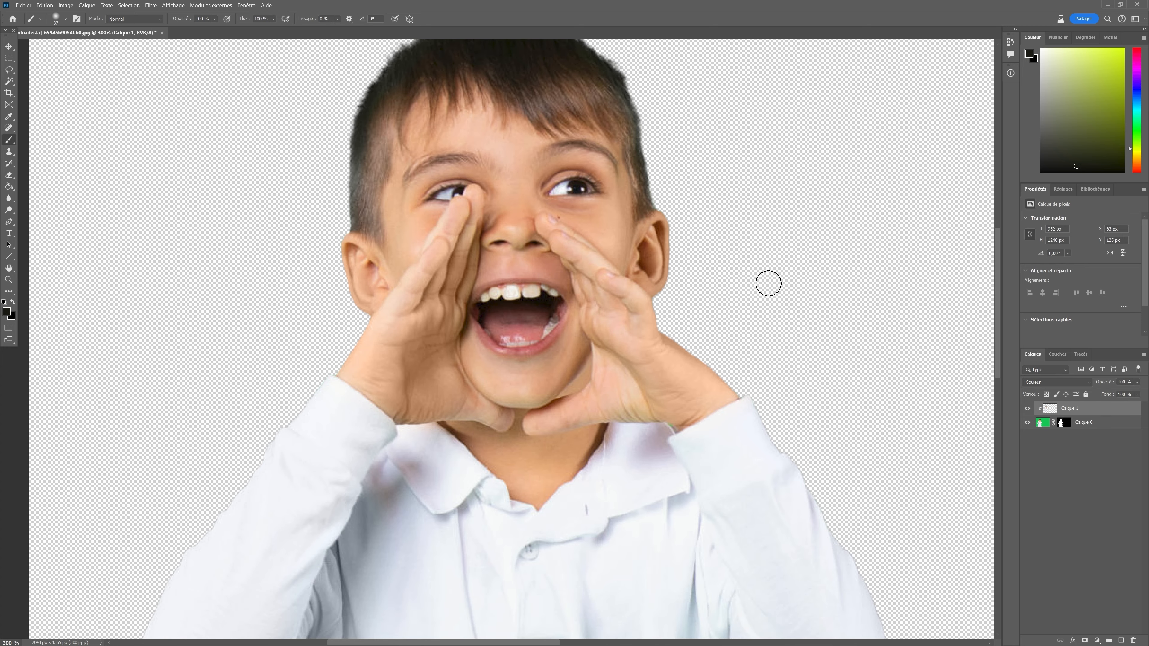
Sample the right hand's skin tone and paint over the green fringe along the right hand's outer edge.
{"action": "left_click", "coordinate": [9, 116]}
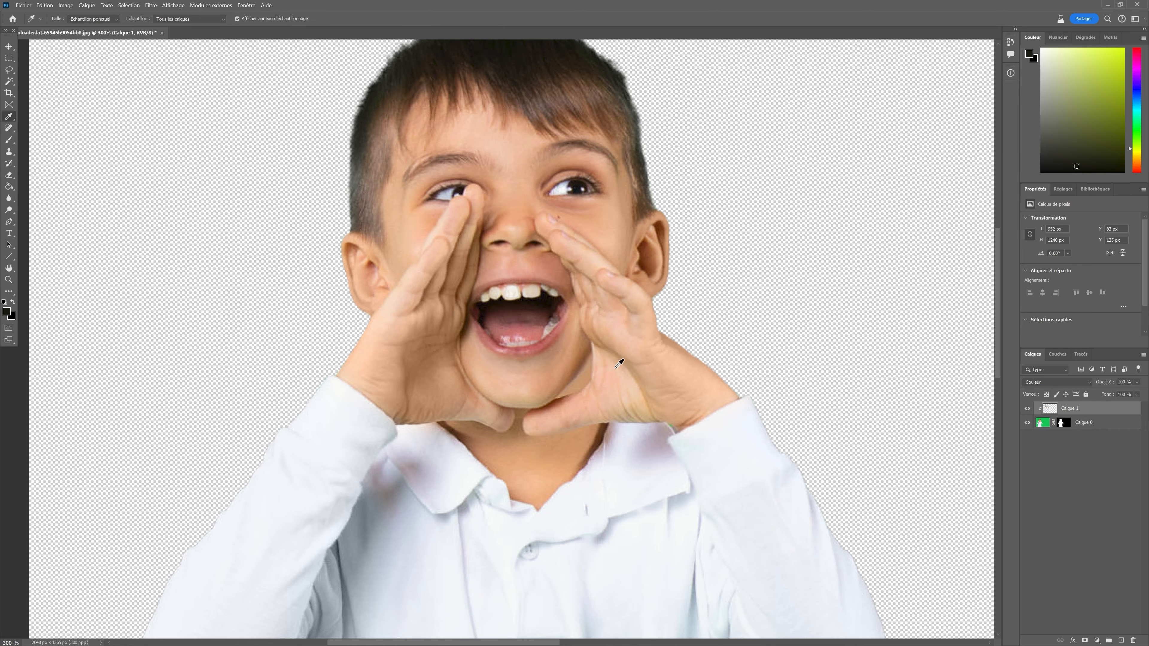
{"action": "left_click", "coordinate": [610, 381]}
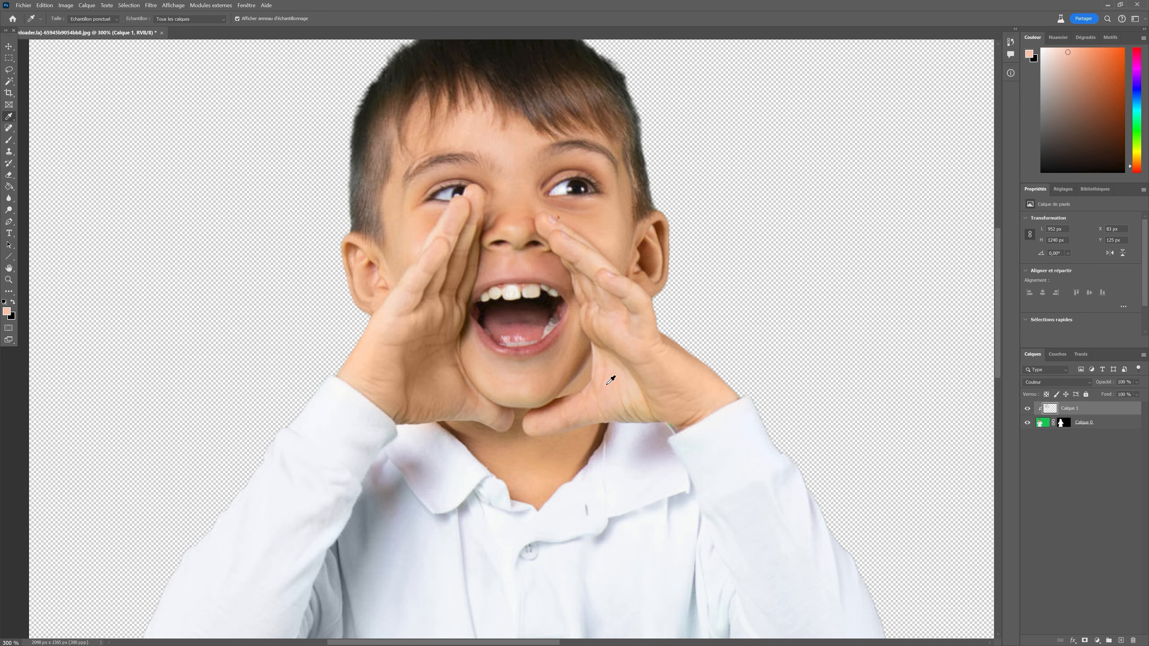
{"action": "left_click", "coordinate": [10, 139]}
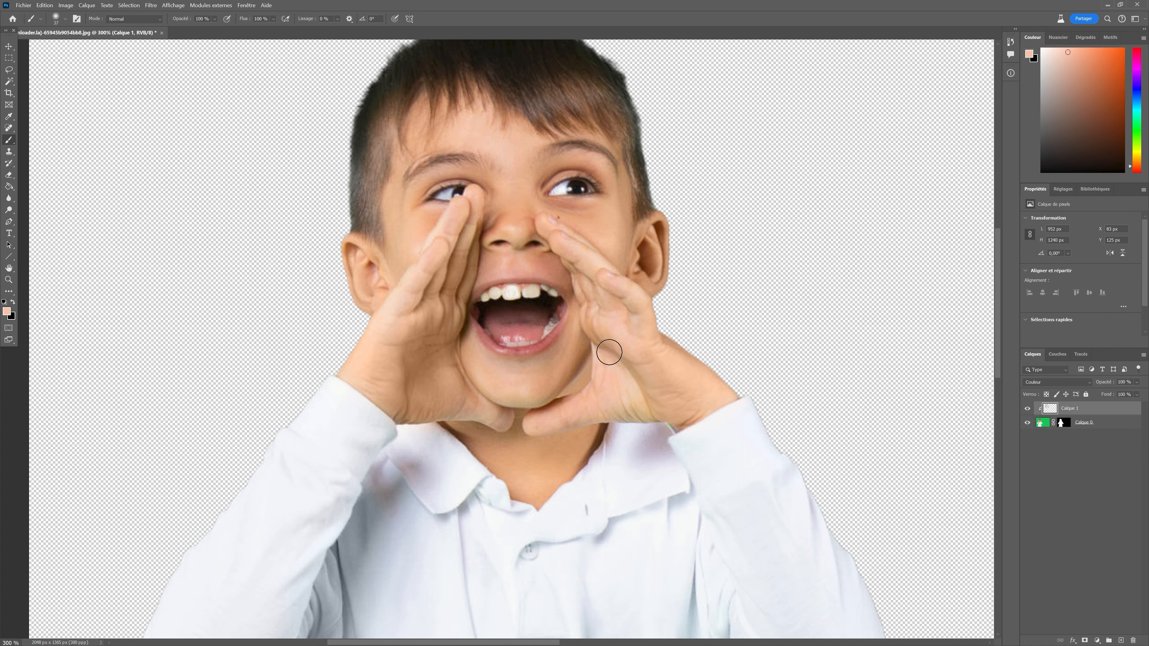
{"action": "mouse_move", "coordinate": [628, 372]}
{"action": "left_mouse_down"}
{"action": "mouse_move", "coordinate": [638, 399]}
{"action": "mouse_move", "coordinate": [617, 403]}
{"action": "mouse_move", "coordinate": [677, 413]}
{"action": "left_mouse_up"}
{"action": "scroll", "coordinate": [833, 284], "scroll_direction": "up", "scroll_amount": 1}
{"action": "scroll", "coordinate": [834, 283], "scroll_direction": "down", "scroll_amount": 2}
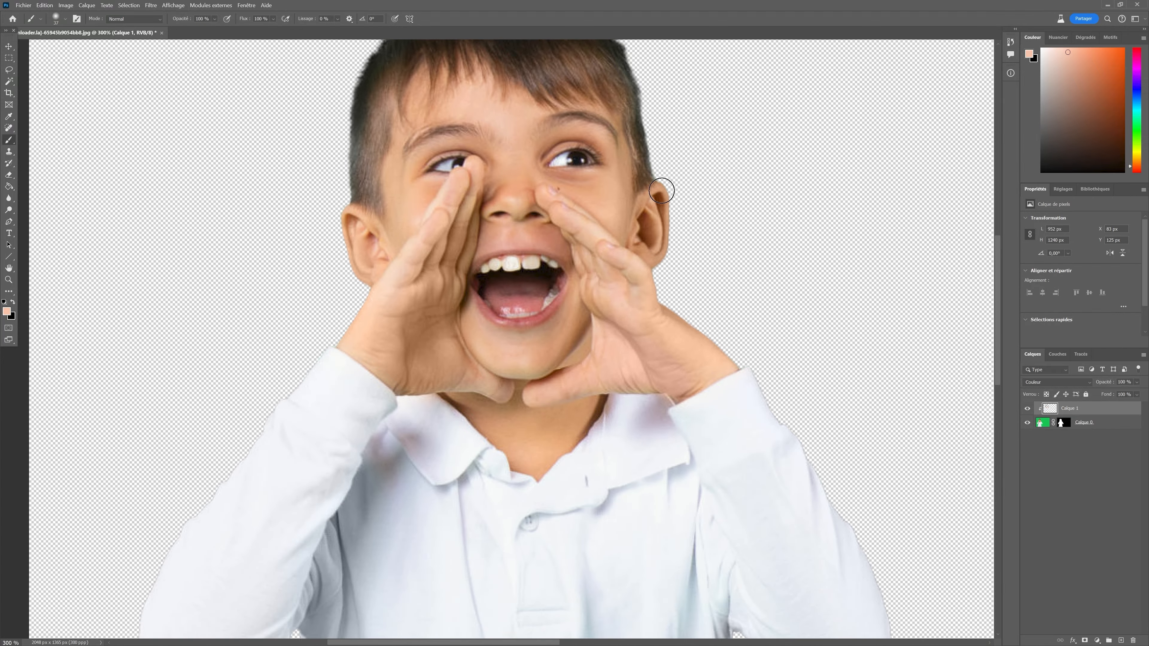
{"action": "scroll", "coordinate": [741, 261], "scroll_direction": "down", "scroll_amount": 4}
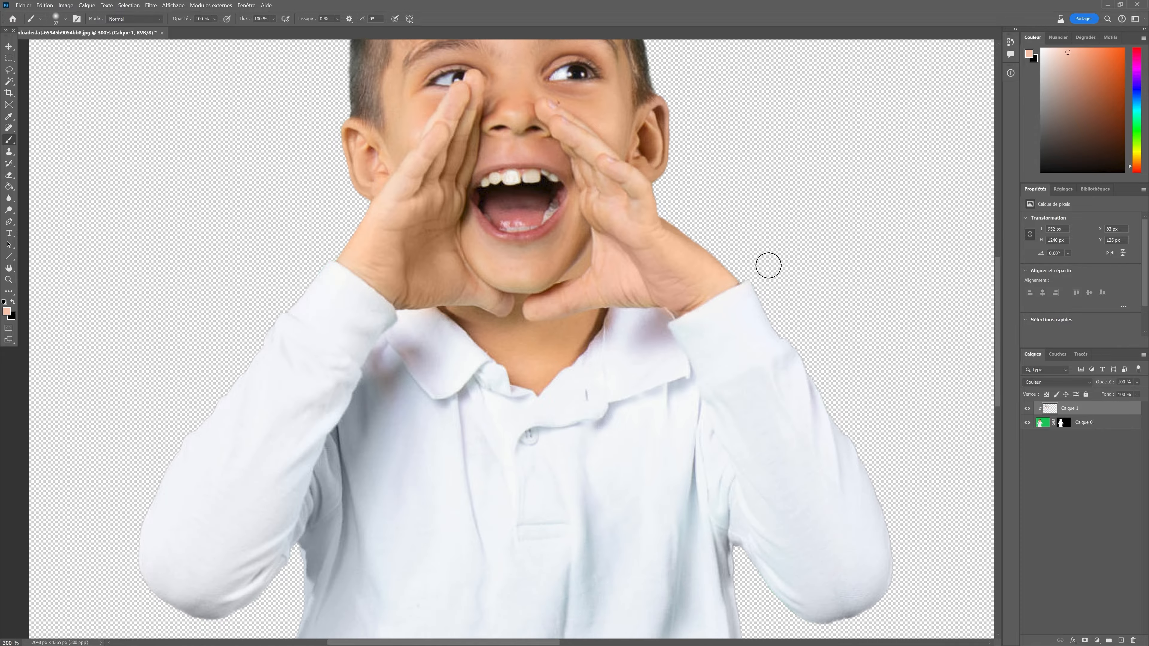
Zoom out twice to review the whole cleaned cutout.
{"action": "left_click", "coordinate": [168, 4]}
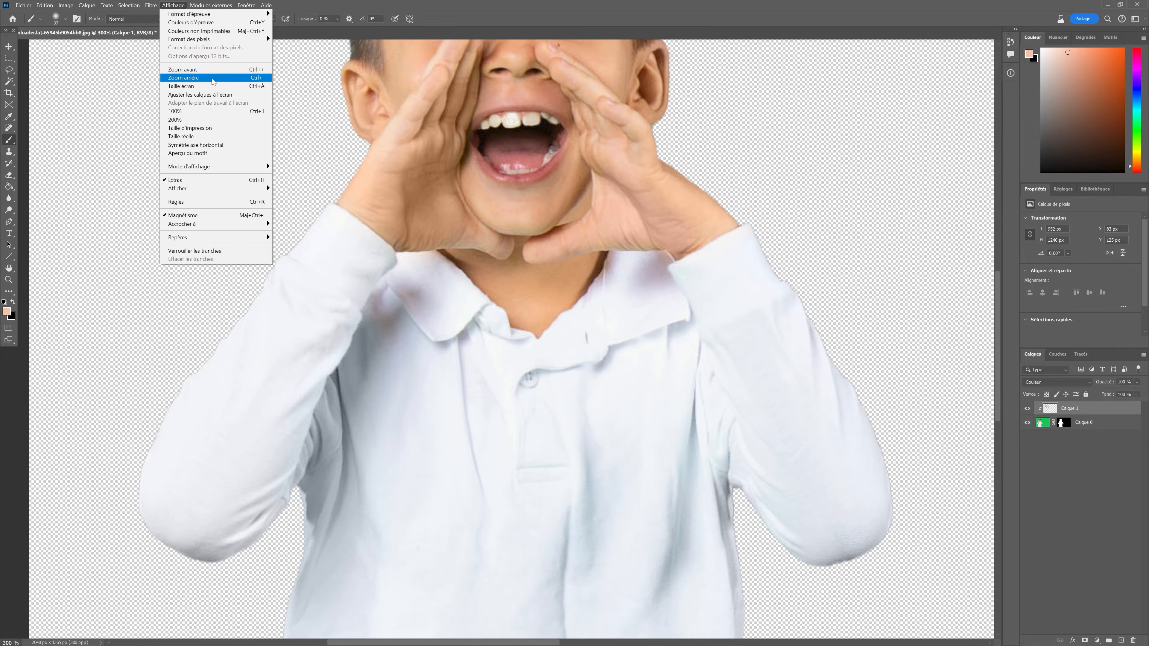
{"action": "left_click", "coordinate": [214, 80]}
{"action": "left_click", "coordinate": [173, 5]}
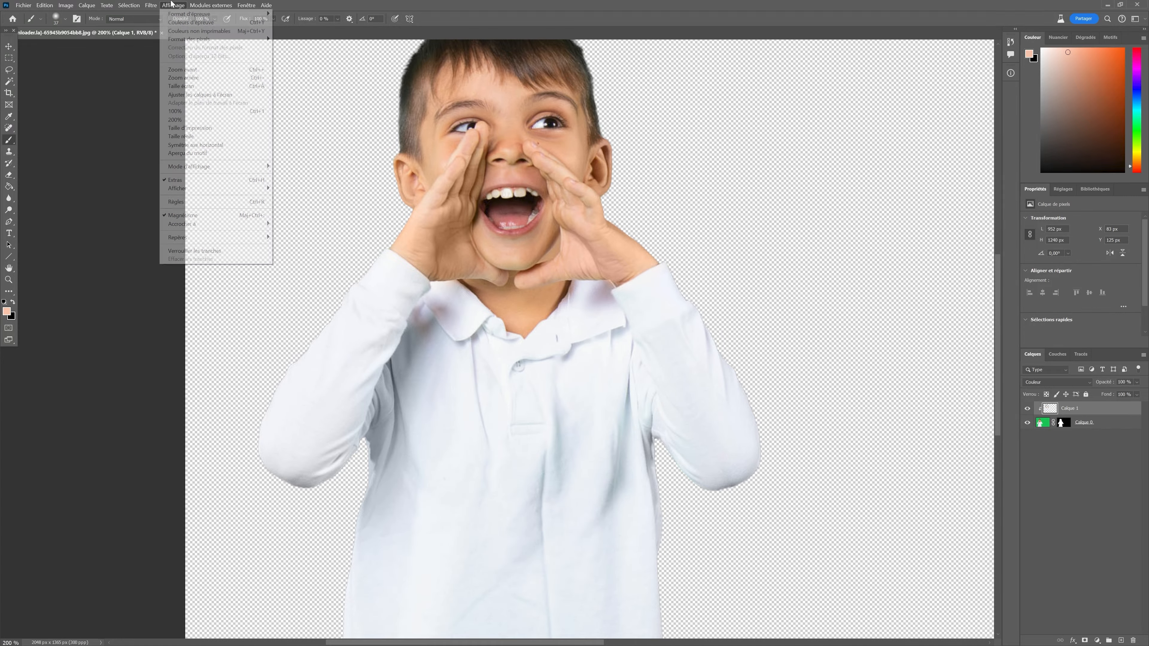
{"action": "left_click", "coordinate": [203, 74]}
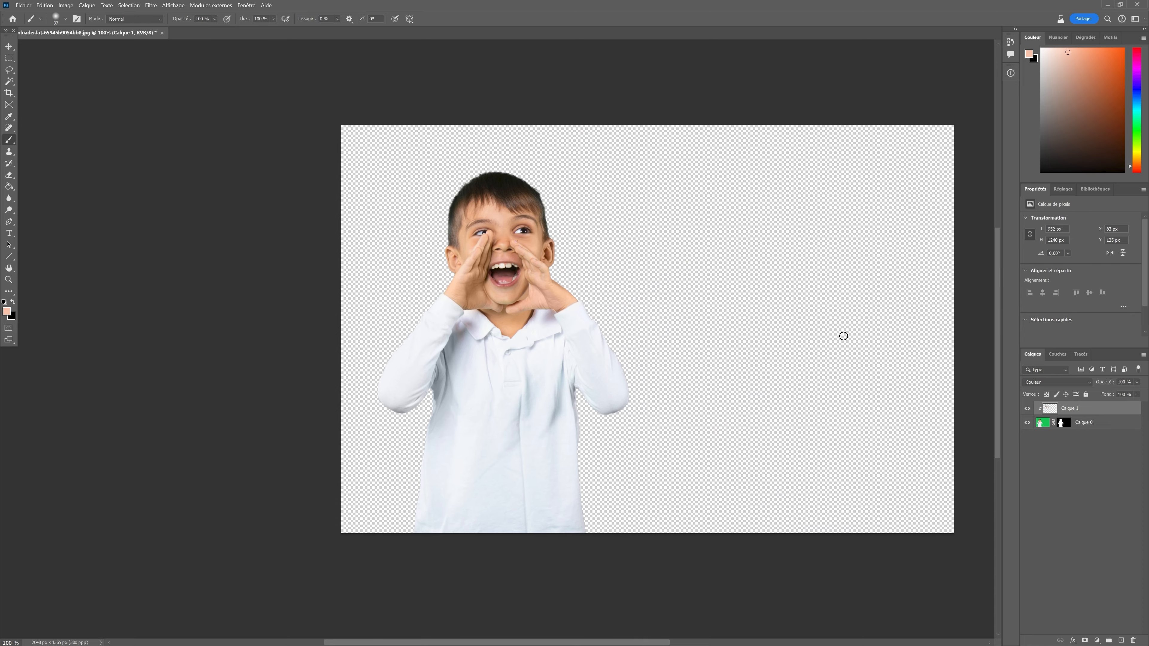